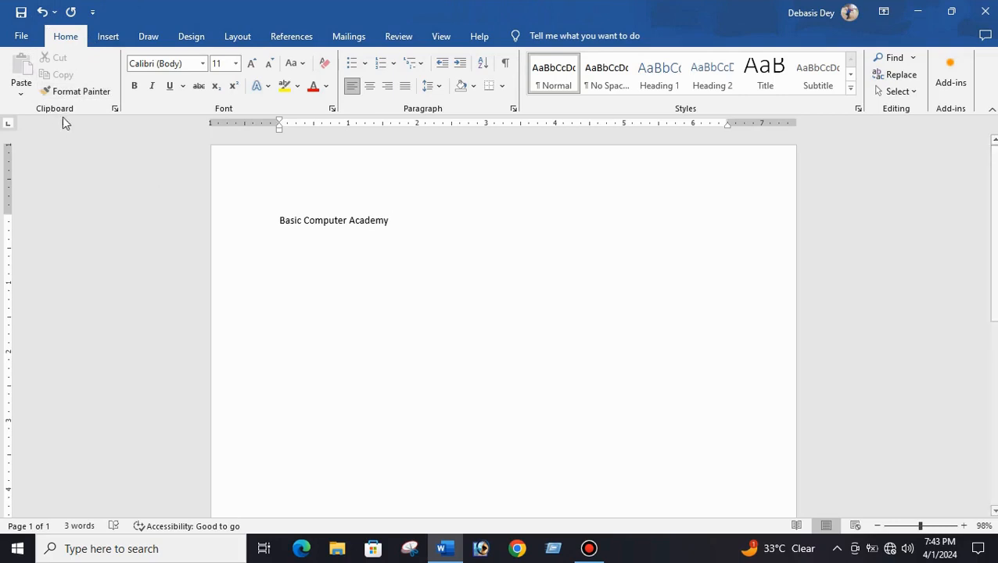
- Copy the text 'Basic Computer Academy' and paste a duplicate further along the same line
{"action": "left_click", "coordinate": [378, 287]}
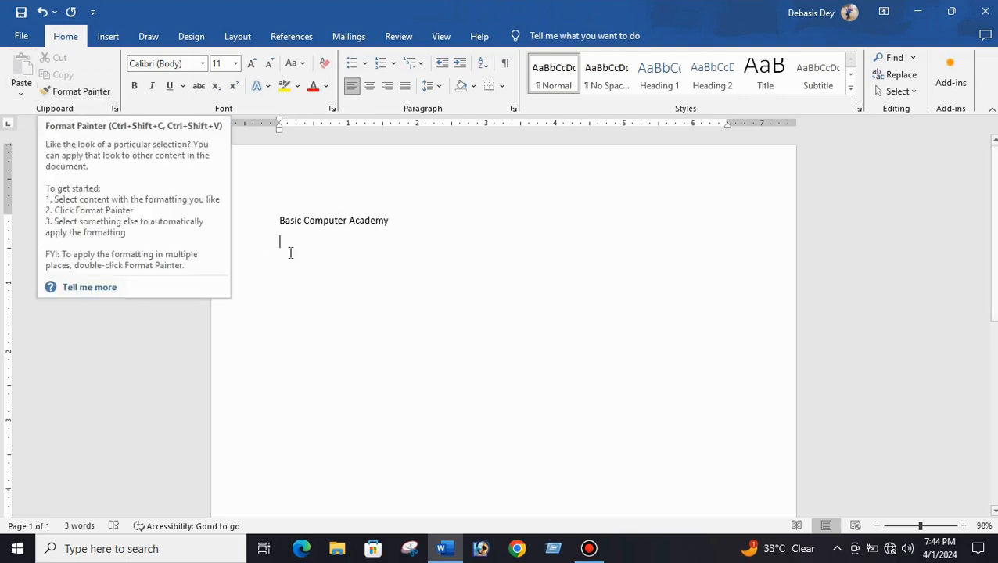
{"action": "left_click", "coordinate": [321, 266]}
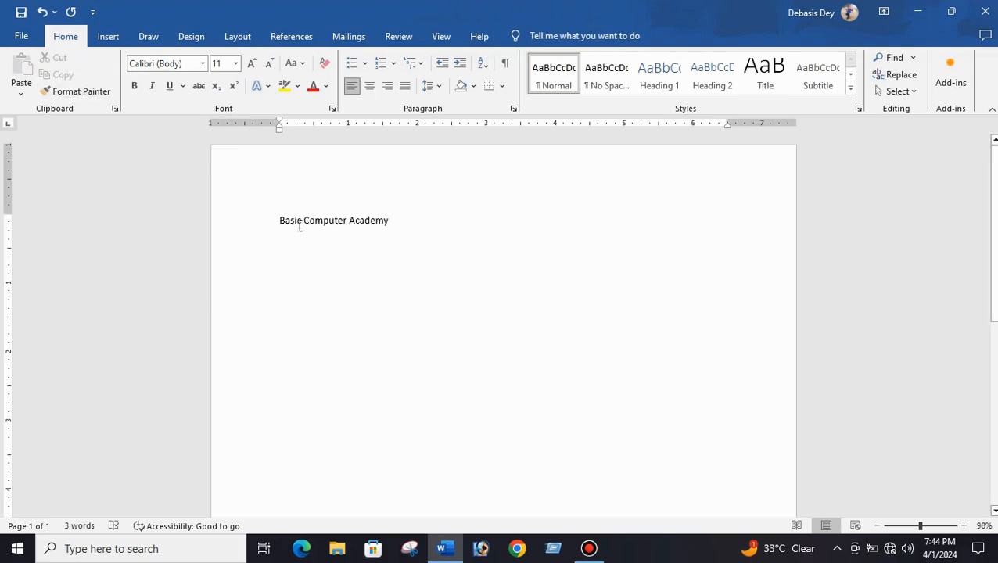
{"action": "left_click_drag", "start_coordinate": [276, 220], "coordinate": [366, 222]}
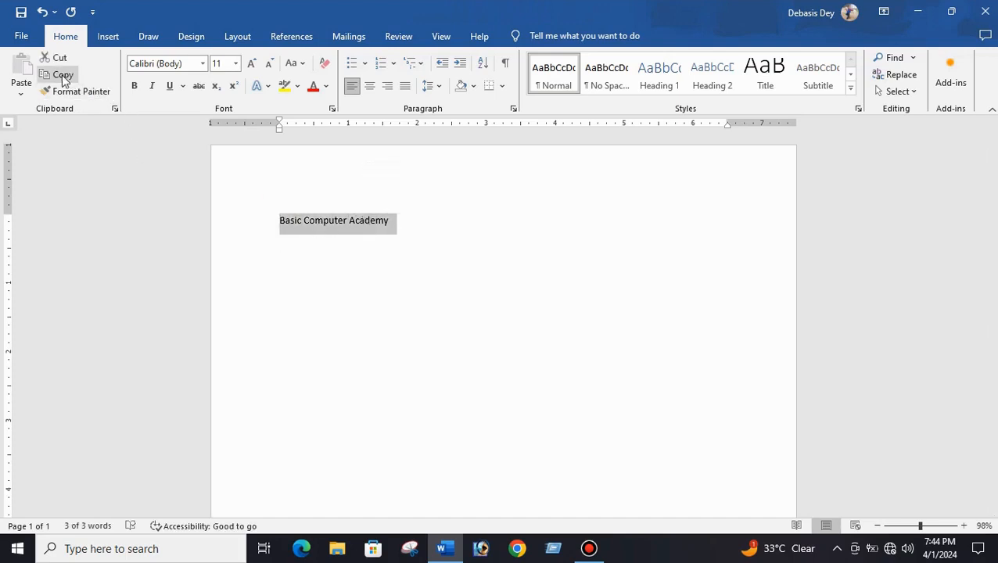
{"action": "left_click", "coordinate": [62, 78]}
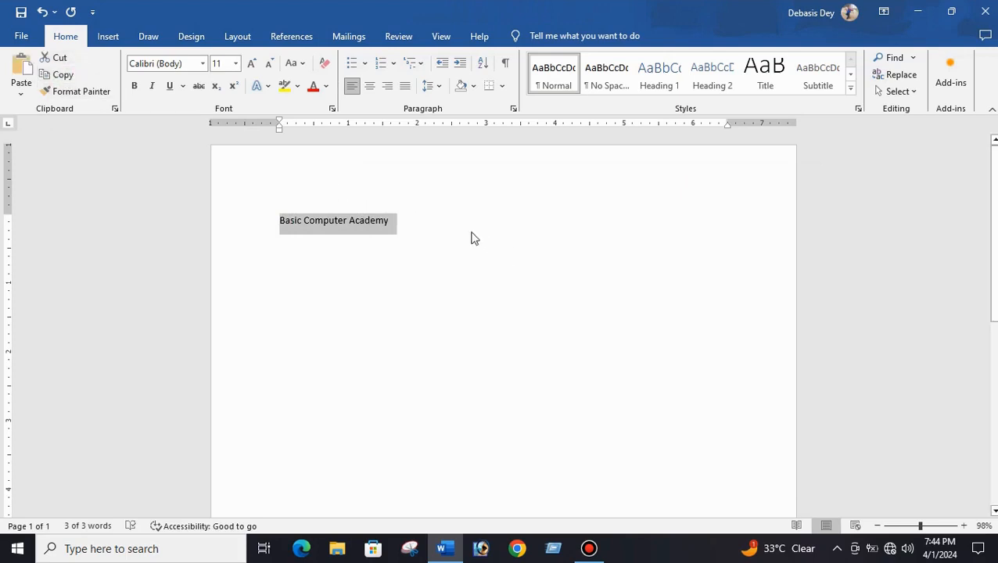
{"action": "left_click", "coordinate": [412, 230]}
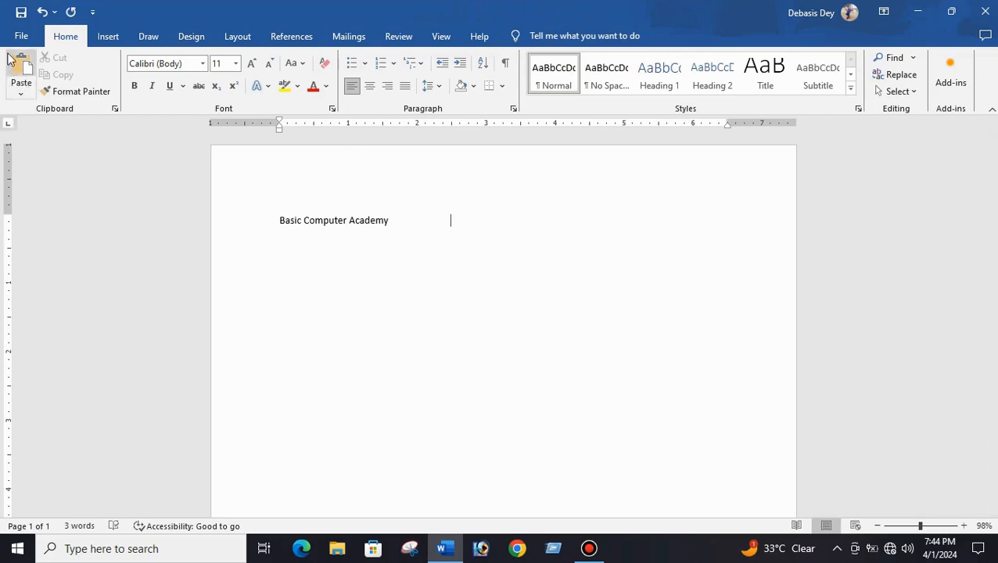
{"action": "left_click", "coordinate": [24, 69]}
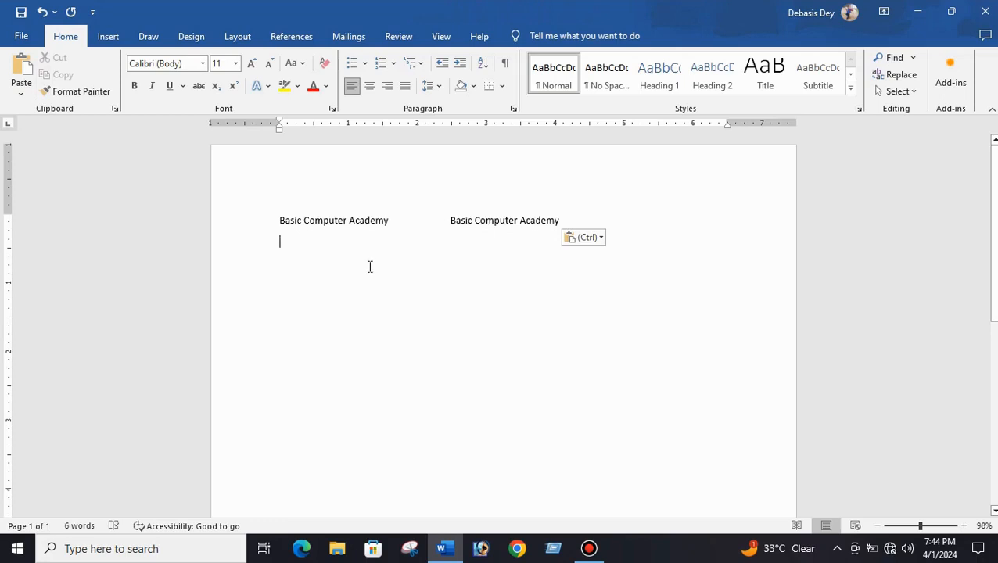
- Copy the words 'Basic Computer' from the start of the first line
{"action": "left_click_drag", "start_coordinate": [279, 220], "coordinate": [336, 225]}
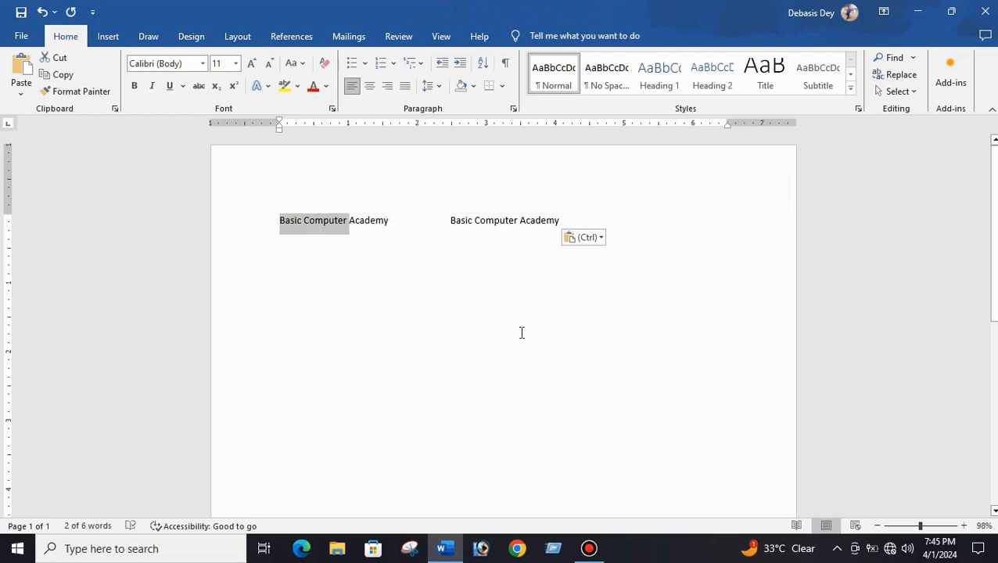
{"action": "key", "text": "ctrl"}
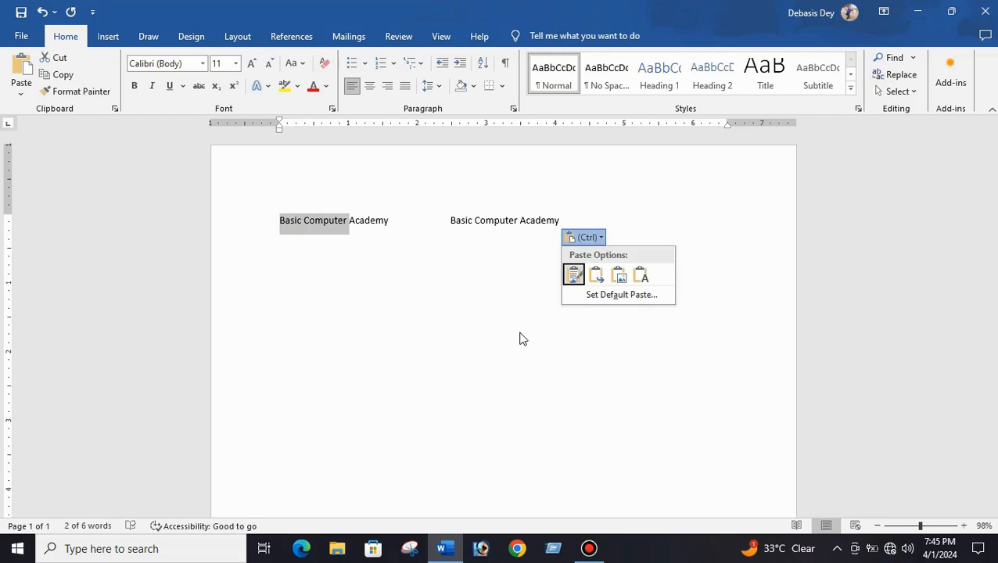
{"action": "left_click", "coordinate": [367, 305]}
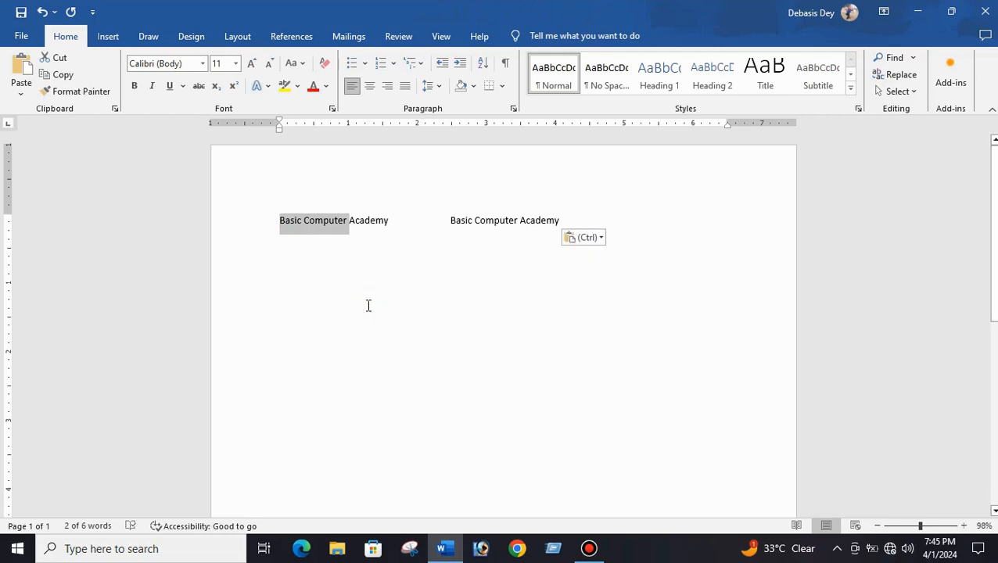
{"action": "key", "text": "Escape"}
{"action": "left_click", "coordinate": [342, 279]}
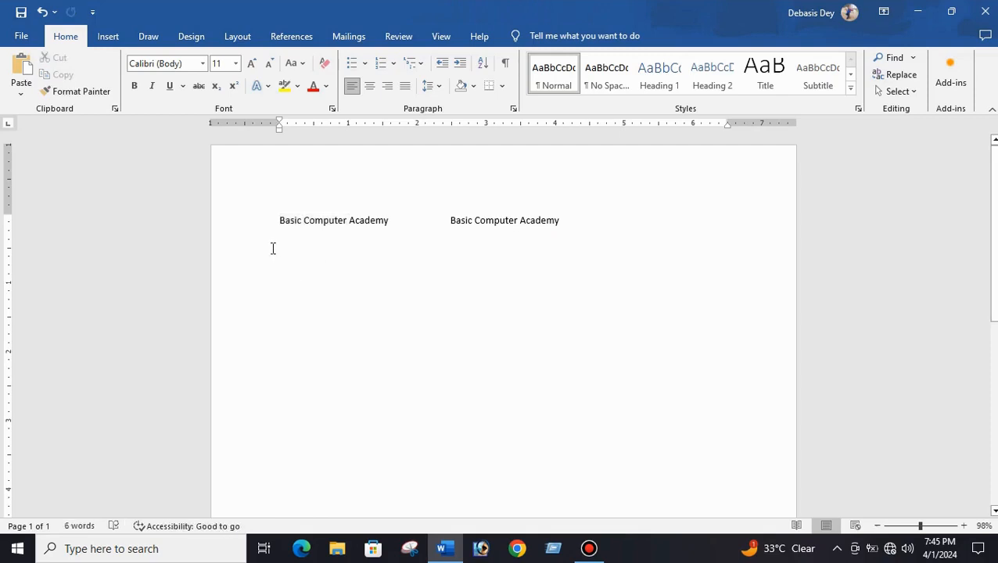
{"action": "left_click", "coordinate": [279, 251]}
{"action": "left_click", "coordinate": [282, 264]}
- Paste 'Basic Computer' nine times in a row on the line below
{"action": "key", "text": "ctrl+v"}
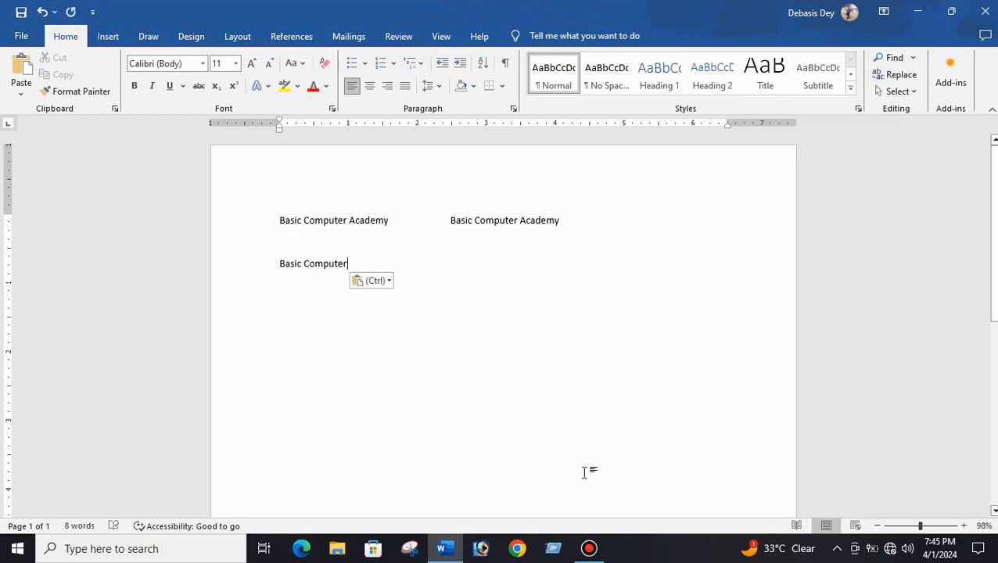
{"action": "key", "text": "ctrl+v"}
{"action": "key", "text": "ctrl+v"}
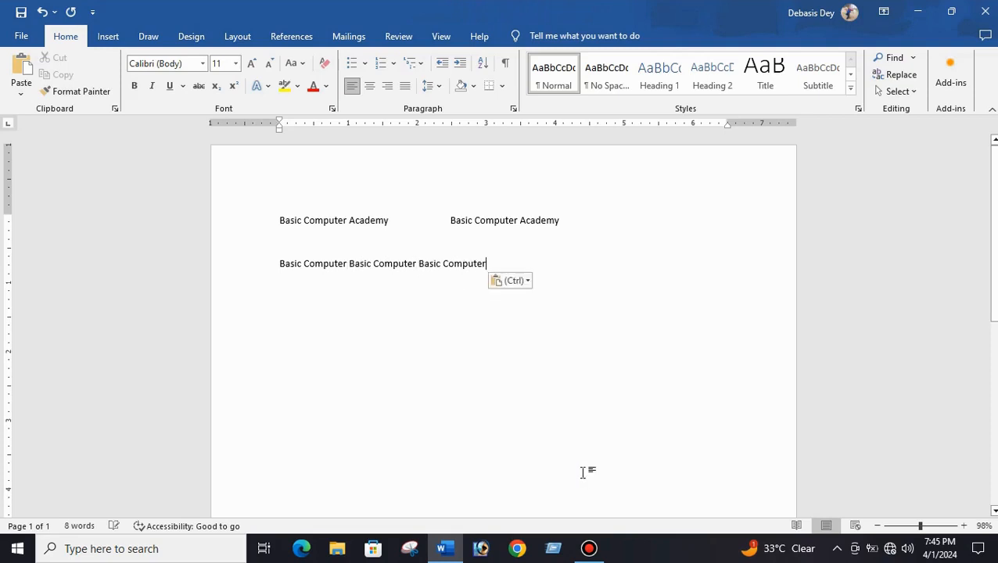
{"action": "key", "text": "ctrl+v"}
{"action": "key", "text": "ctrl+v"}
{"action": "key", "text": "ctrl+v"}
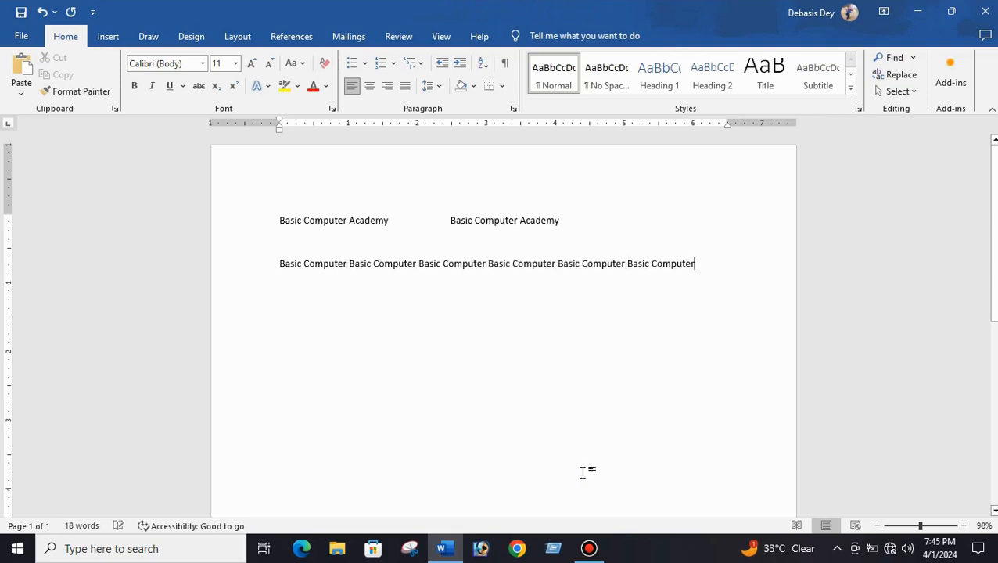
{"action": "key", "text": "ctrl+v"}
{"action": "key", "text": "ctrl+v"}
{"action": "key", "text": "ctrl+v"}
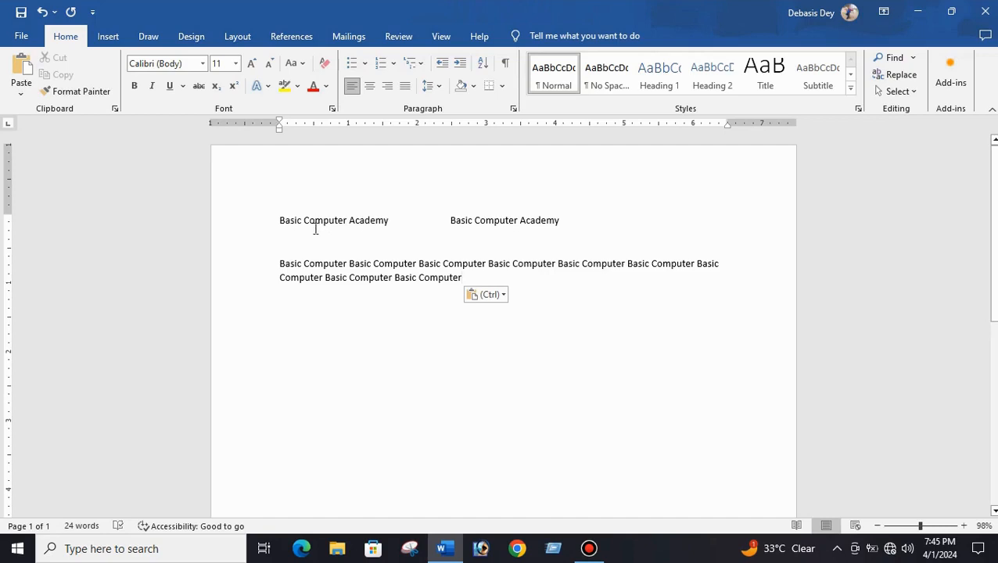
- Copy the word 'Computer' from the first line using the context menu
{"action": "left_click_drag", "start_coordinate": [304, 221], "coordinate": [324, 225]}
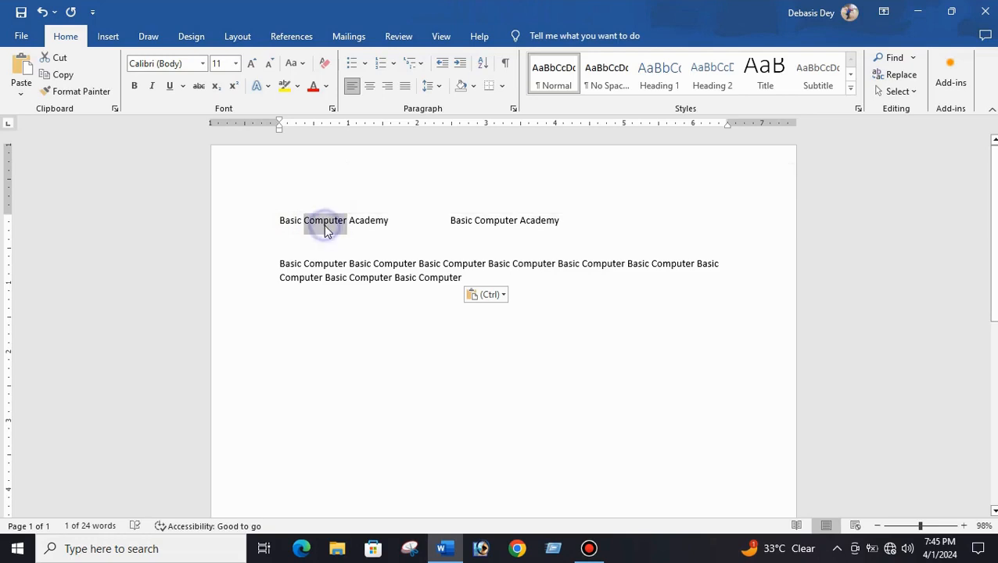
{"action": "right_click", "coordinate": [325, 227]}
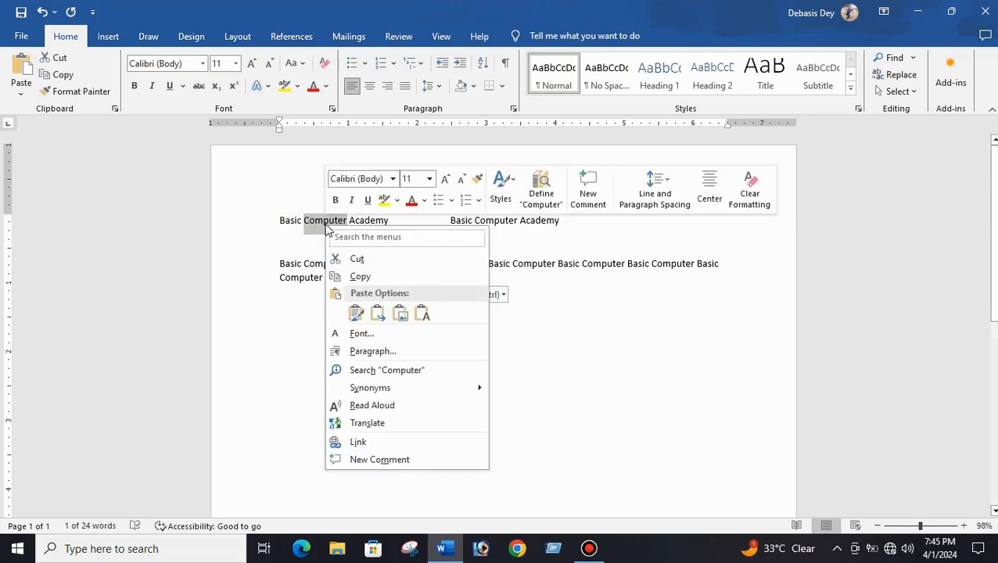
{"action": "left_click", "coordinate": [360, 276]}
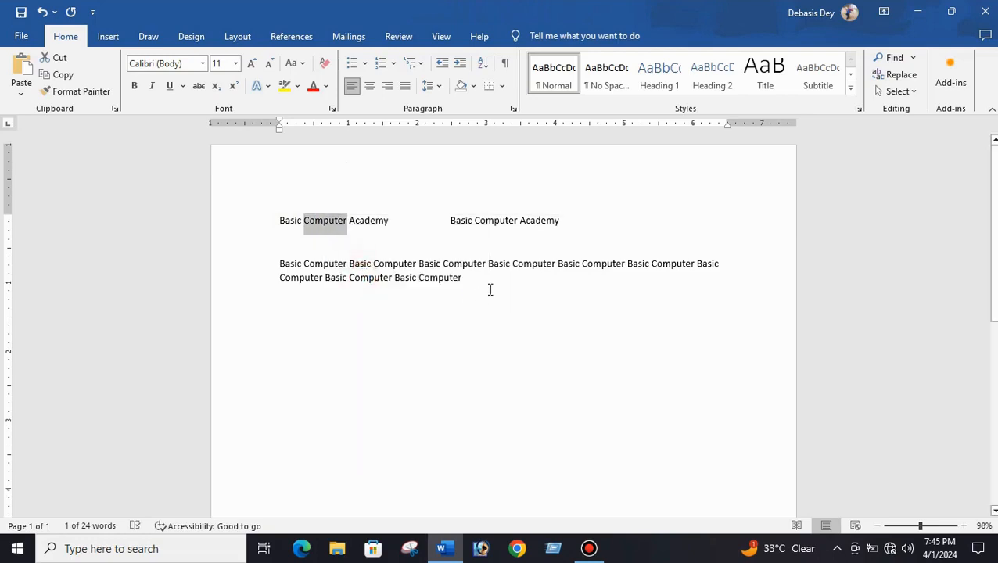
- Add two blank lines after the paragraph and paste 'Computer' four times on the new line
{"action": "left_click", "coordinate": [290, 320]}
{"action": "left_click", "coordinate": [526, 282]}
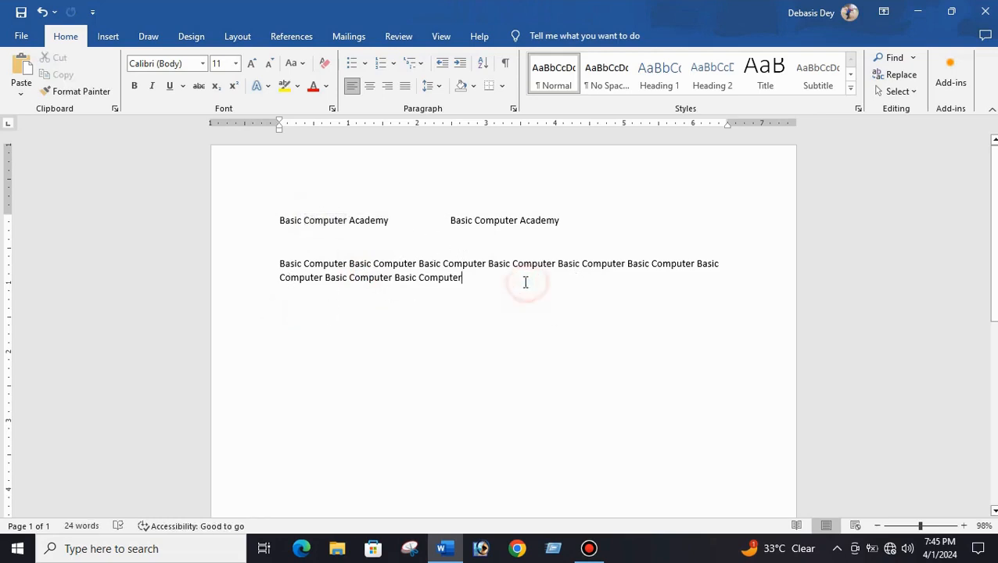
{"action": "key", "text": "Return"}
{"action": "key", "text": "Return"}
{"action": "right_click", "coordinate": [282, 341]}
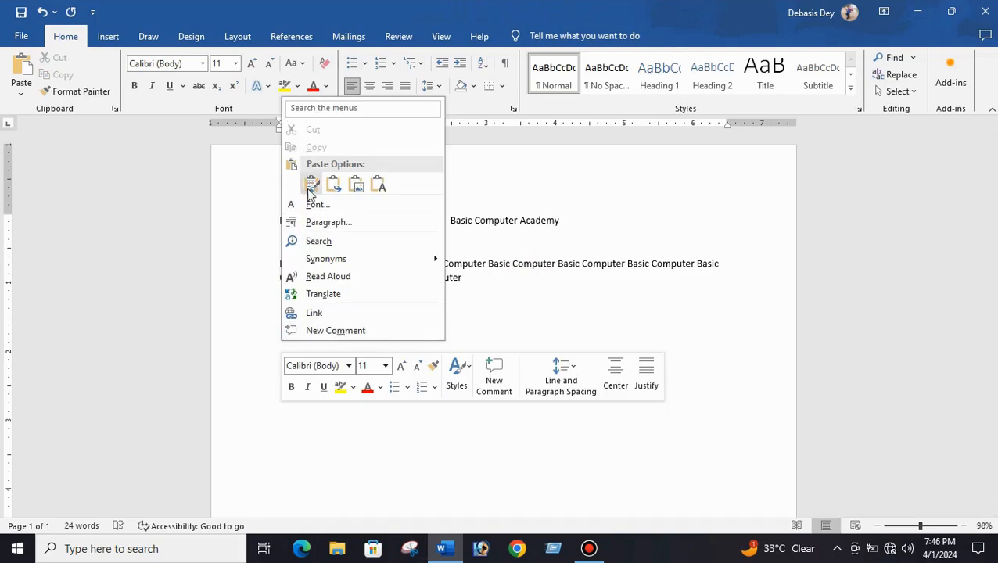
{"action": "left_click", "coordinate": [312, 186]}
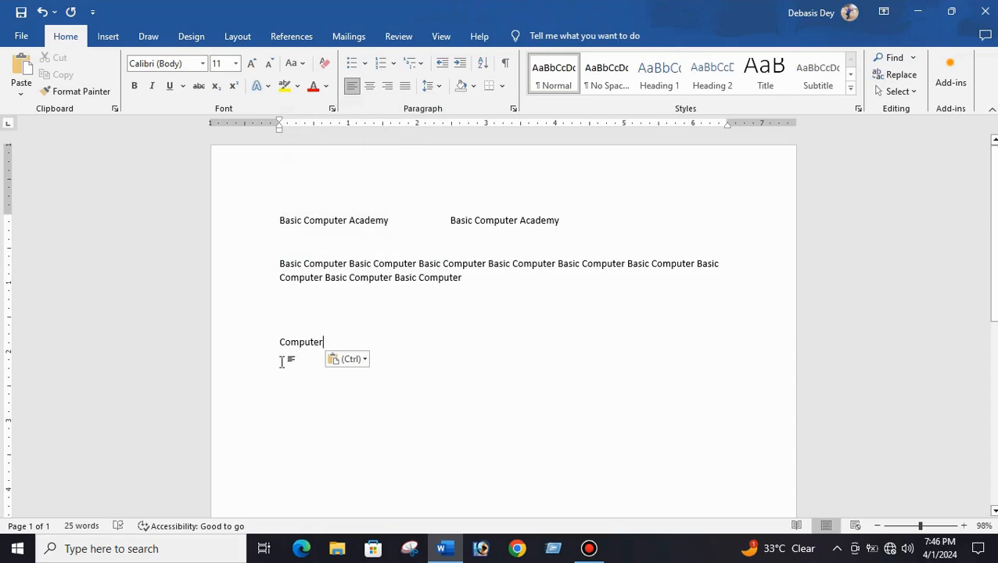
{"action": "left_click", "coordinate": [20, 69]}
{"action": "left_click", "coordinate": [19, 68]}
{"action": "left_click", "coordinate": [20, 69]}
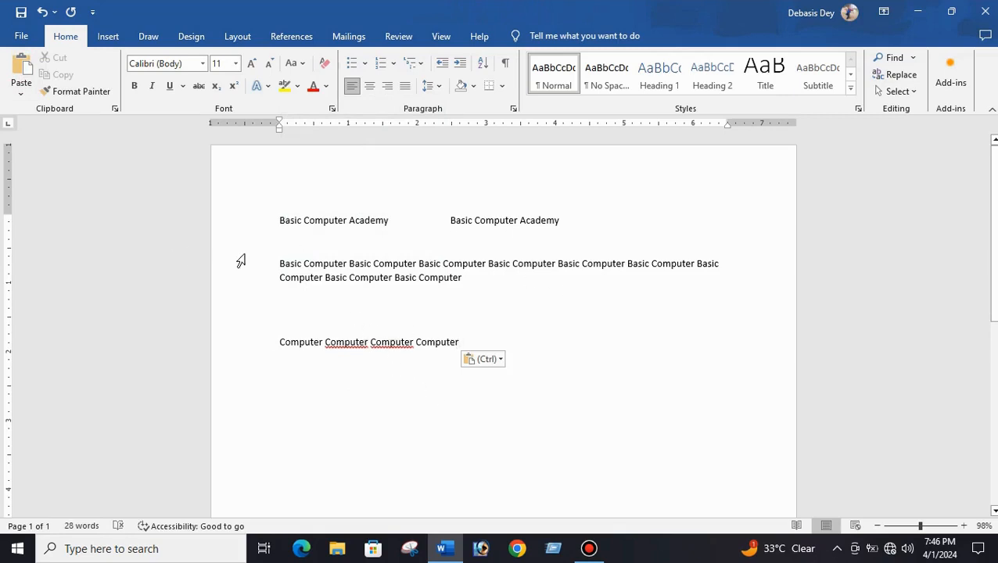
{"action": "left_click", "coordinate": [280, 264]}
{"action": "left_click_drag", "start_coordinate": [280, 265], "coordinate": [323, 264]}
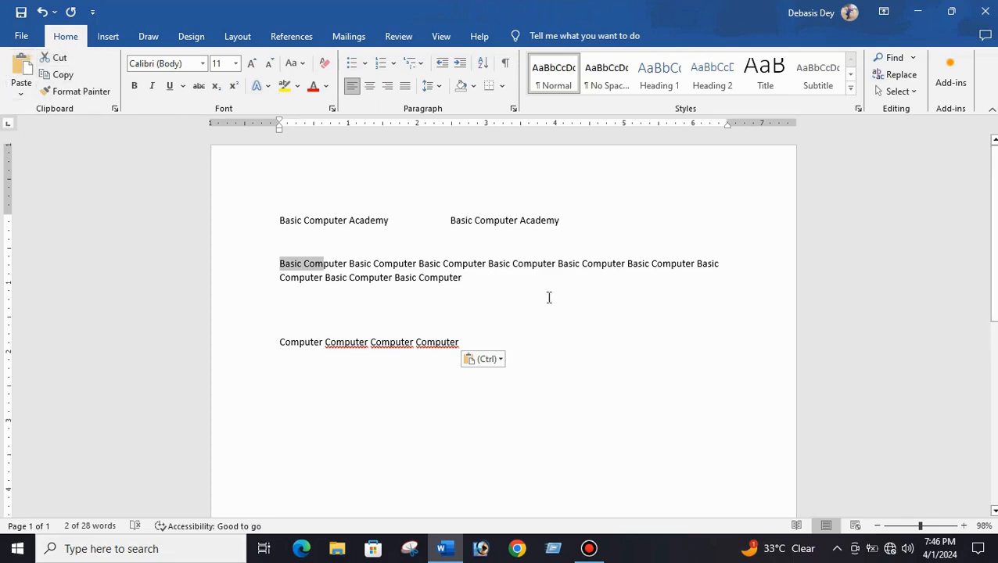
{"action": "left_click", "coordinate": [516, 285]}
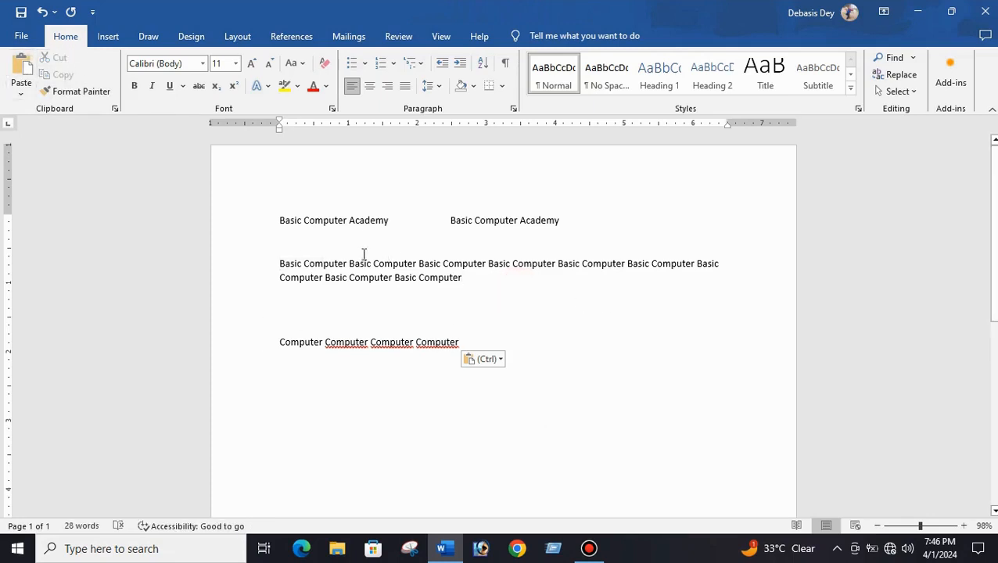
- Cut the word 'Academy' from the first phrase and paste it on the empty line below
{"action": "left_click_drag", "start_coordinate": [349, 219], "coordinate": [390, 227]}
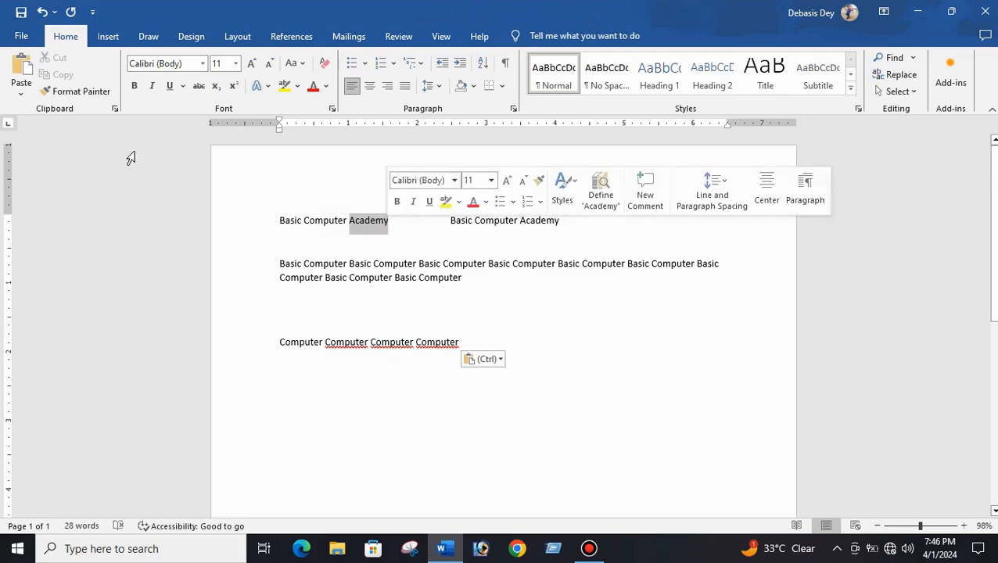
{"action": "left_click", "coordinate": [60, 59]}
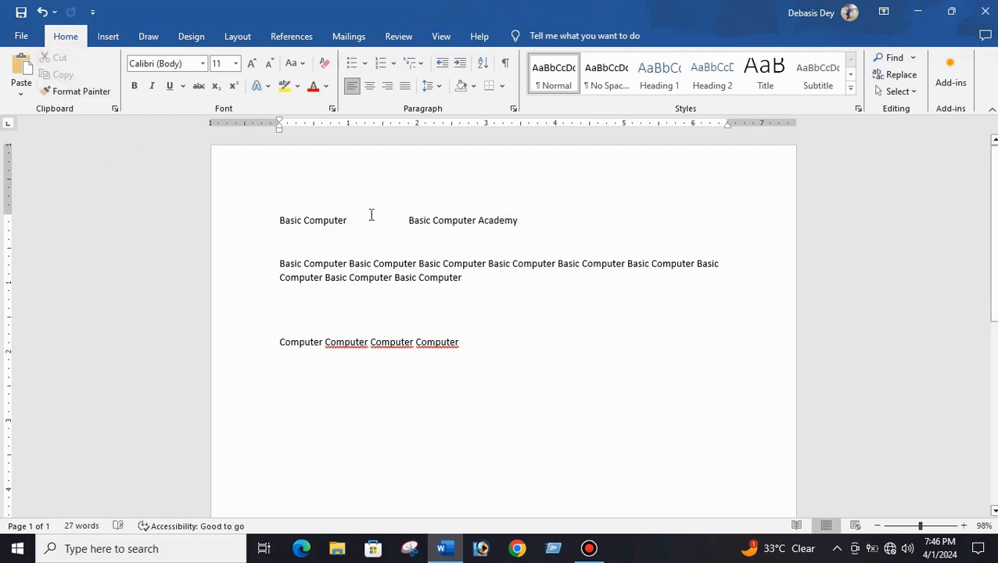
{"action": "left_click", "coordinate": [286, 240]}
{"action": "left_click", "coordinate": [21, 69]}
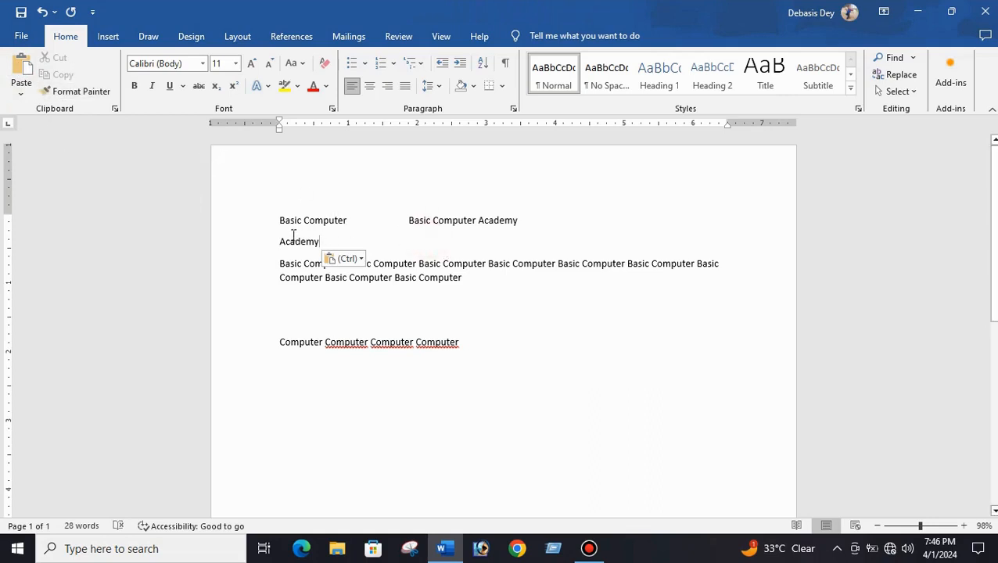
- Delete the pasted word 'Academy'
{"action": "left_click_drag", "start_coordinate": [277, 241], "coordinate": [320, 241]}
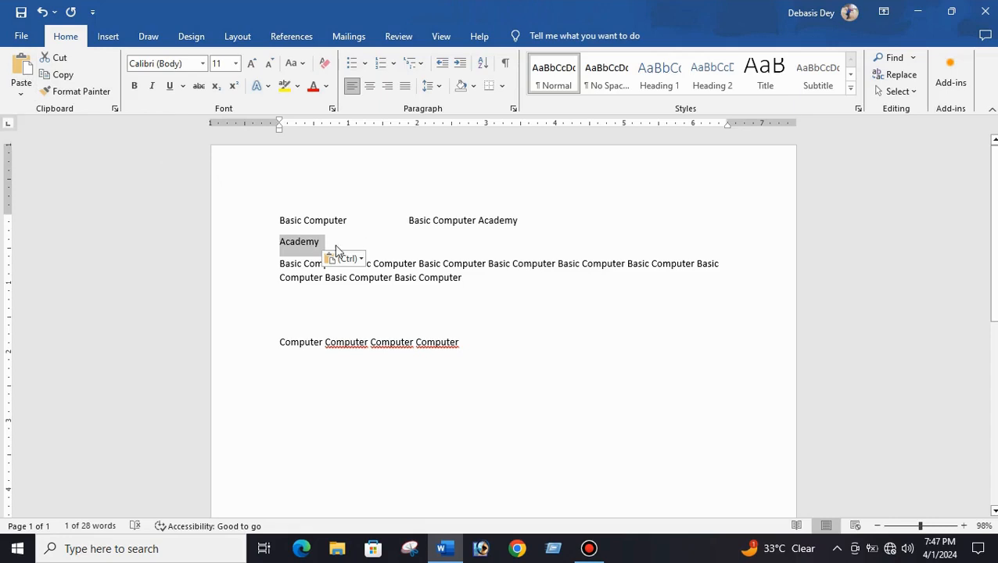
{"action": "key", "text": "Delete"}
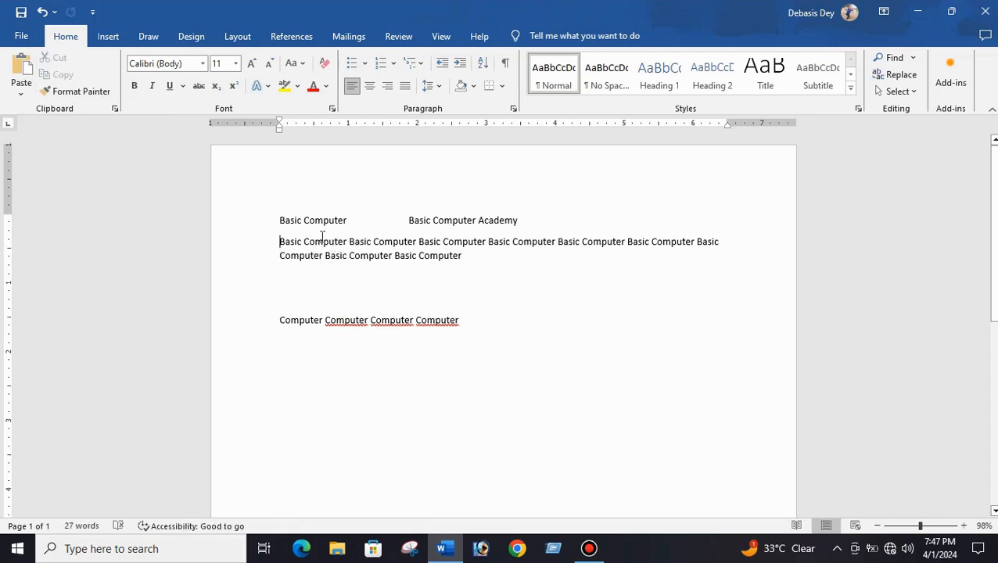
- Paste 'Academy' on the blank line below the paragraph, then cut it again
{"action": "left_click", "coordinate": [282, 290]}
{"action": "key", "text": "ctrl+v"}
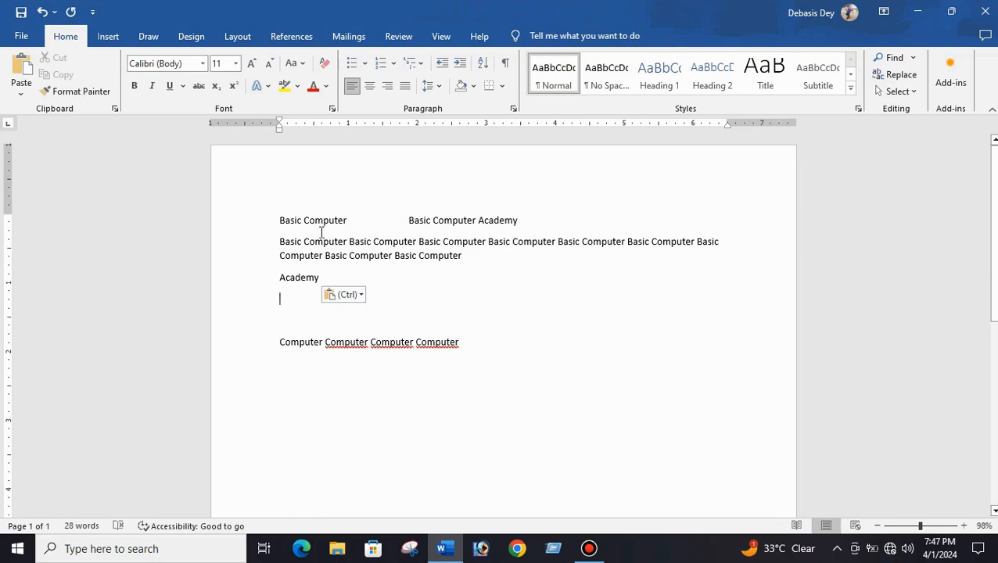
{"action": "left_click_drag", "start_coordinate": [281, 278], "coordinate": [305, 286]}
{"action": "right_click", "coordinate": [303, 283]}
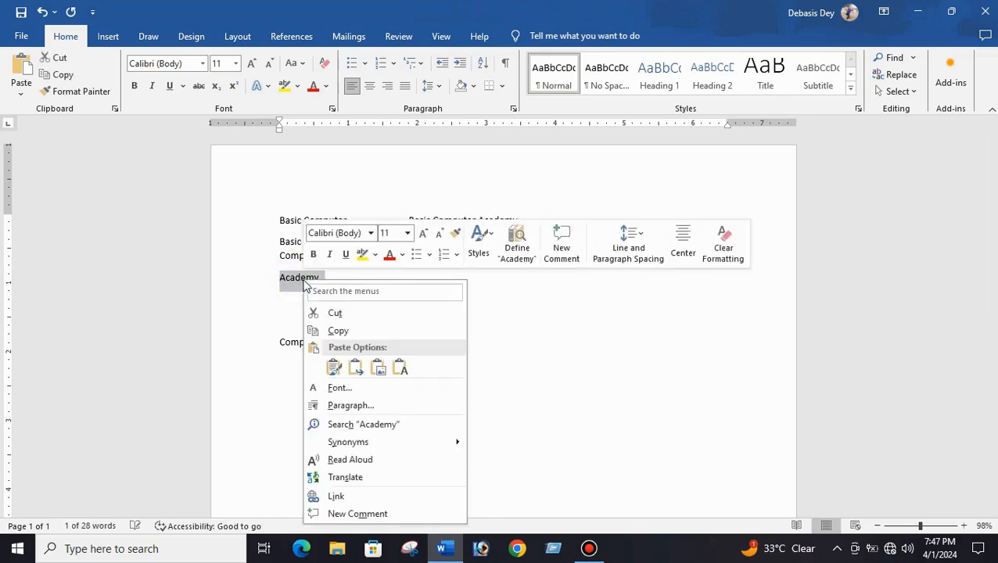
{"action": "left_click", "coordinate": [333, 314]}
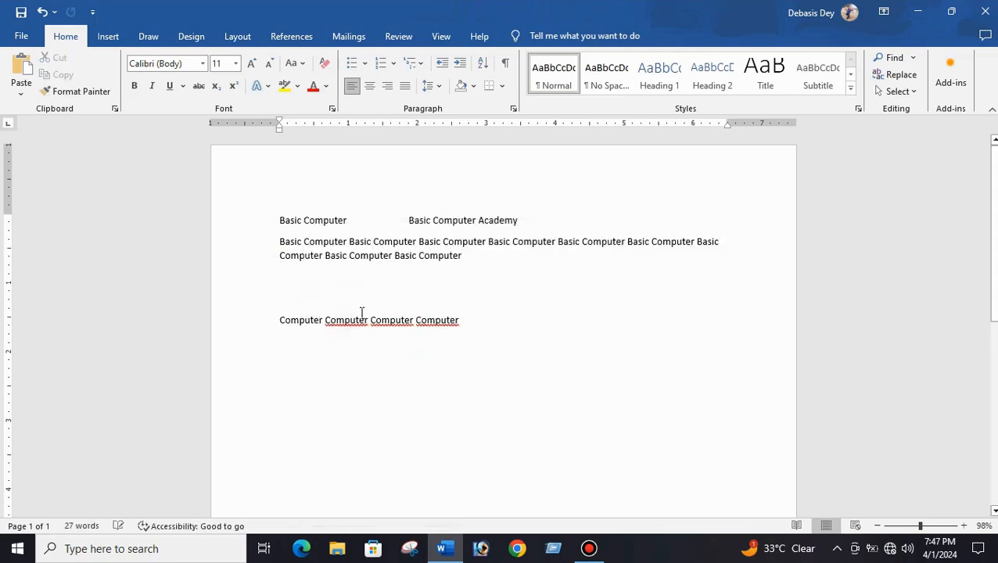
- Paste 'Academy' at the end of the first line, after the second phrase
{"action": "left_click", "coordinate": [592, 215]}
{"action": "right_click", "coordinate": [577, 229]}
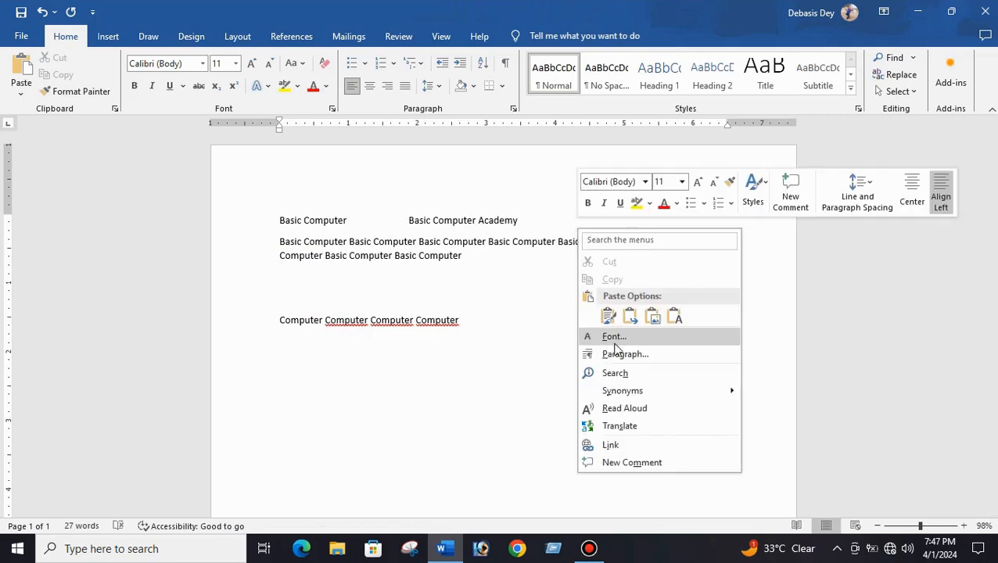
{"action": "left_click", "coordinate": [609, 315]}
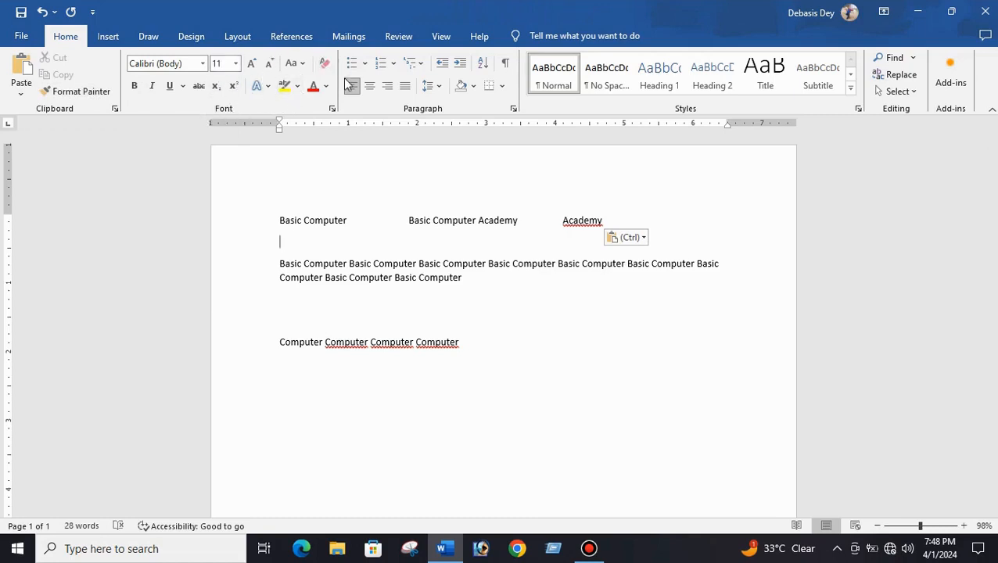
{"action": "left_click", "coordinate": [343, 318]}
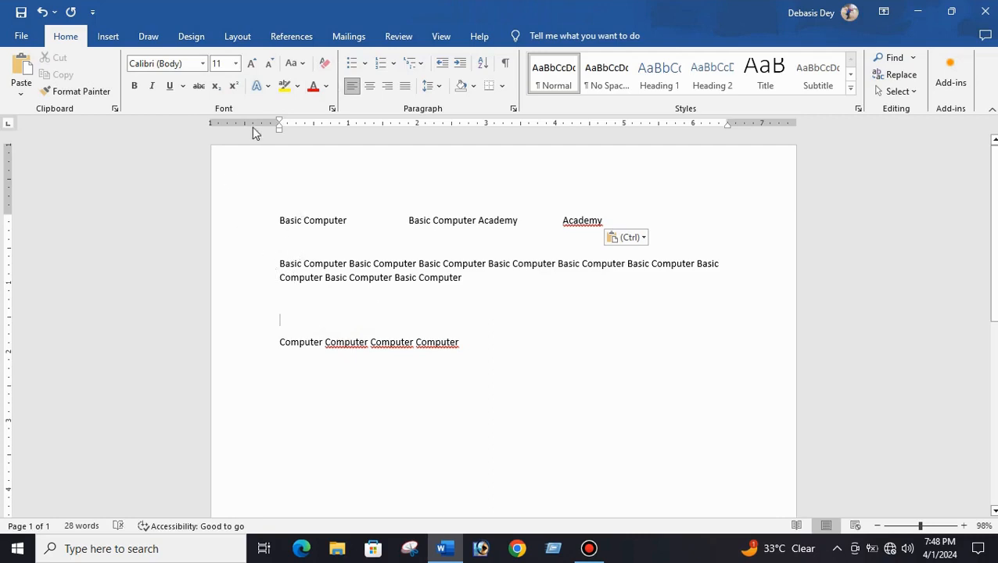
- Select all the document text and set its font size to 16 pt
{"action": "left_click_drag", "start_coordinate": [271, 218], "coordinate": [459, 376]}
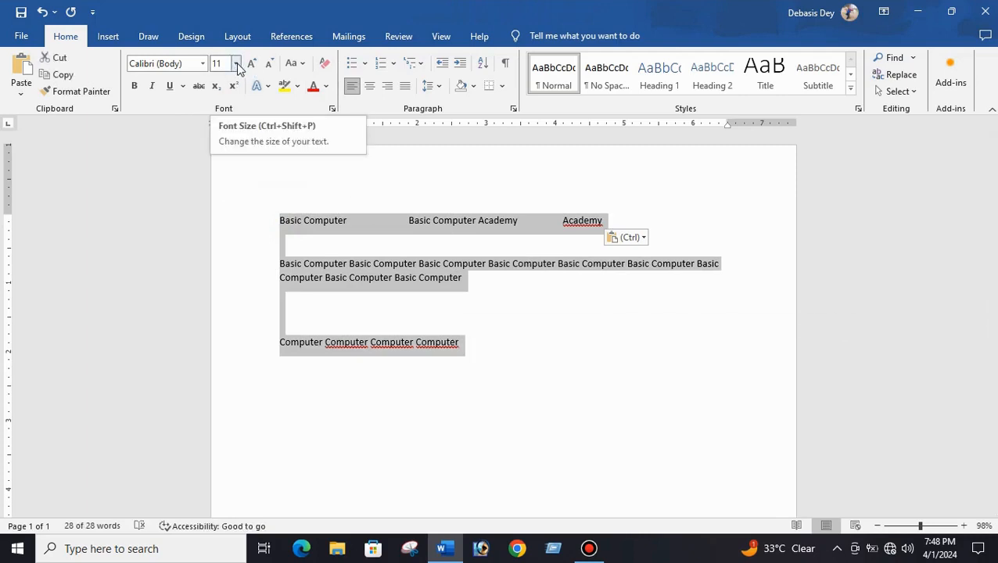
{"action": "left_click", "coordinate": [236, 64]}
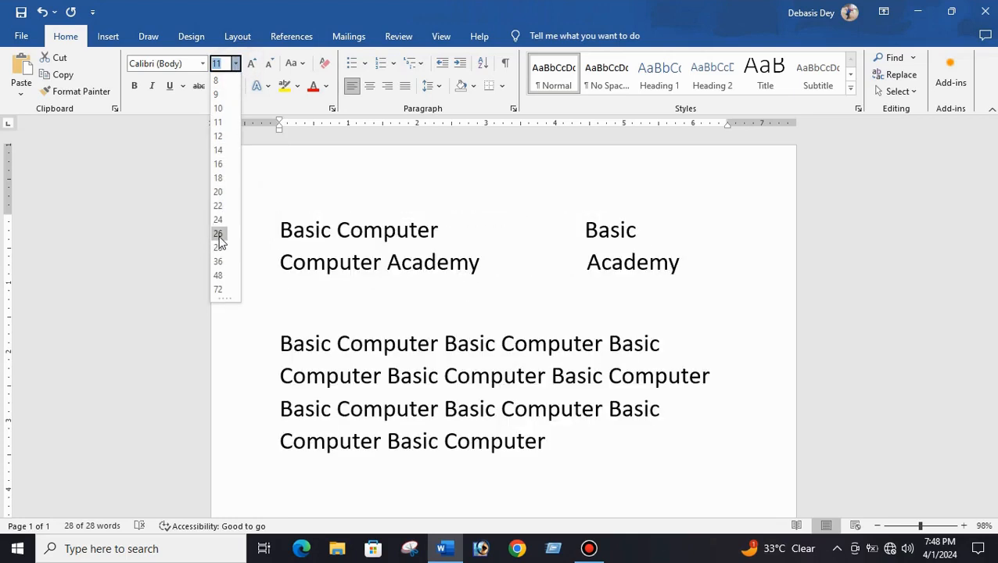
{"action": "left_click", "coordinate": [219, 165]}
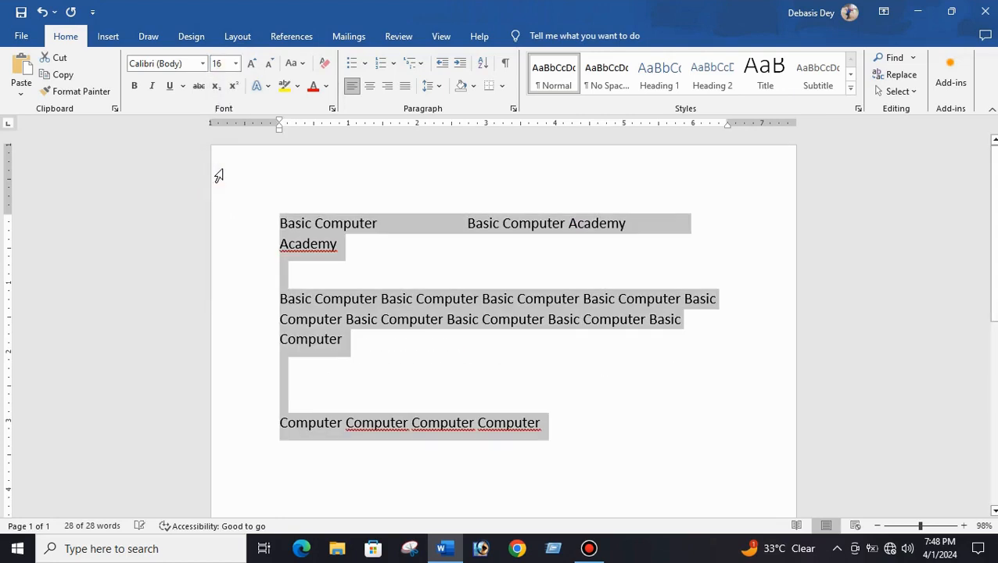
- Grow the selected text's font size step by step up to 28 pt
{"action": "left_click", "coordinate": [251, 64]}
{"action": "left_click", "coordinate": [252, 64]}
{"action": "left_click", "coordinate": [252, 64]}
{"action": "left_click", "coordinate": [252, 64]}
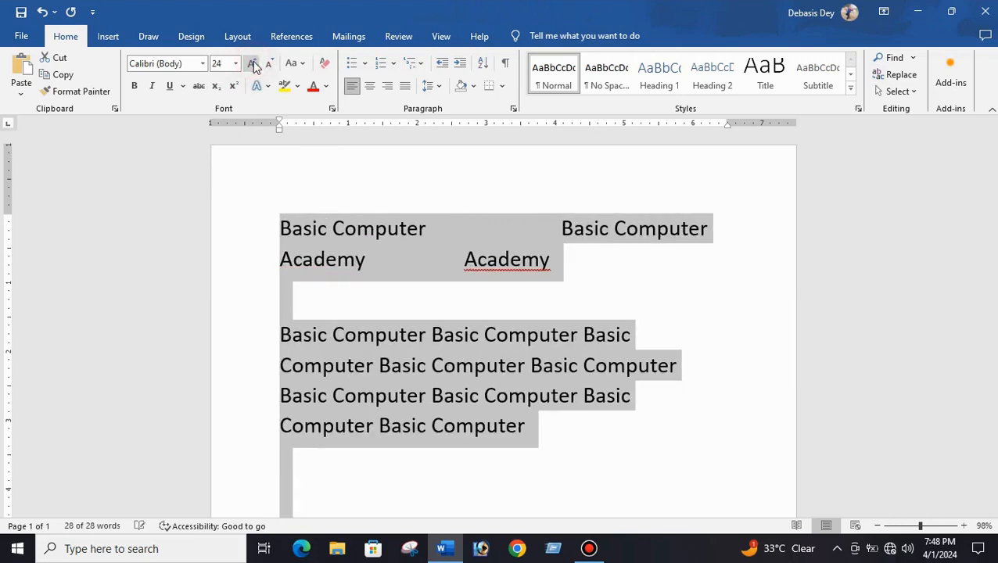
{"action": "left_click", "coordinate": [252, 65]}
{"action": "left_click", "coordinate": [252, 64]}
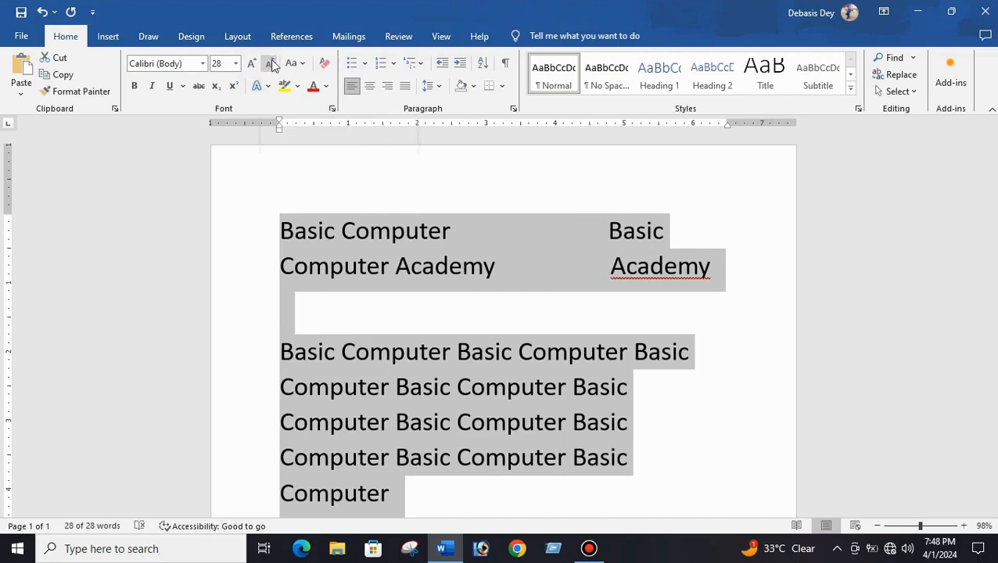
- Shrink the selected text's font size step by step down to 14 pt
{"action": "left_click", "coordinate": [270, 64]}
{"action": "left_click", "coordinate": [271, 64]}
{"action": "left_click", "coordinate": [271, 64]}
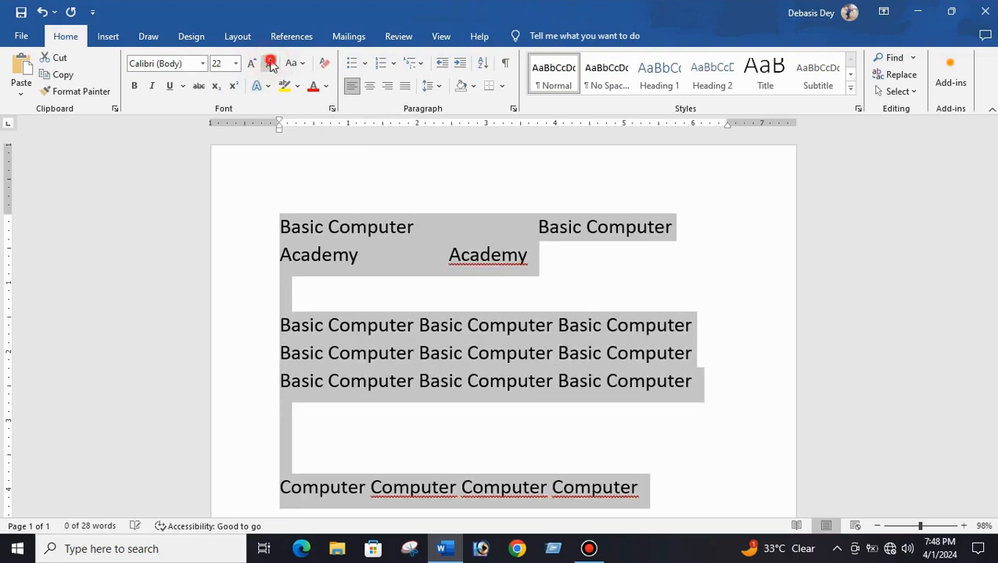
{"action": "left_click", "coordinate": [270, 64]}
{"action": "left_click", "coordinate": [270, 64]}
{"action": "left_click", "coordinate": [271, 64]}
{"action": "left_click", "coordinate": [270, 64]}
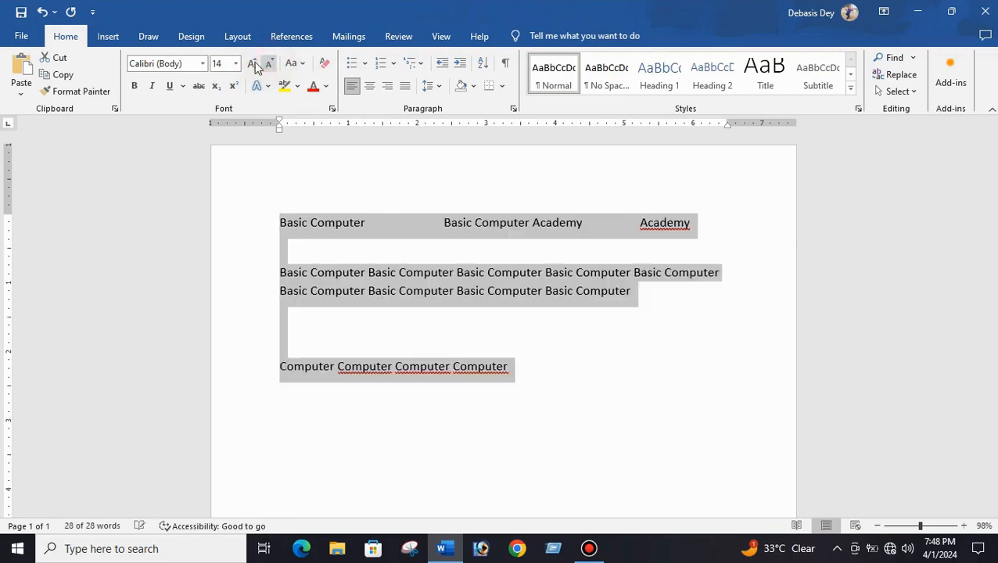
- Grow the font size to 20 pt and shrink it back to 14 pt
{"action": "left_click", "coordinate": [250, 64]}
{"action": "left_click", "coordinate": [250, 64]}
{"action": "left_click", "coordinate": [250, 64]}
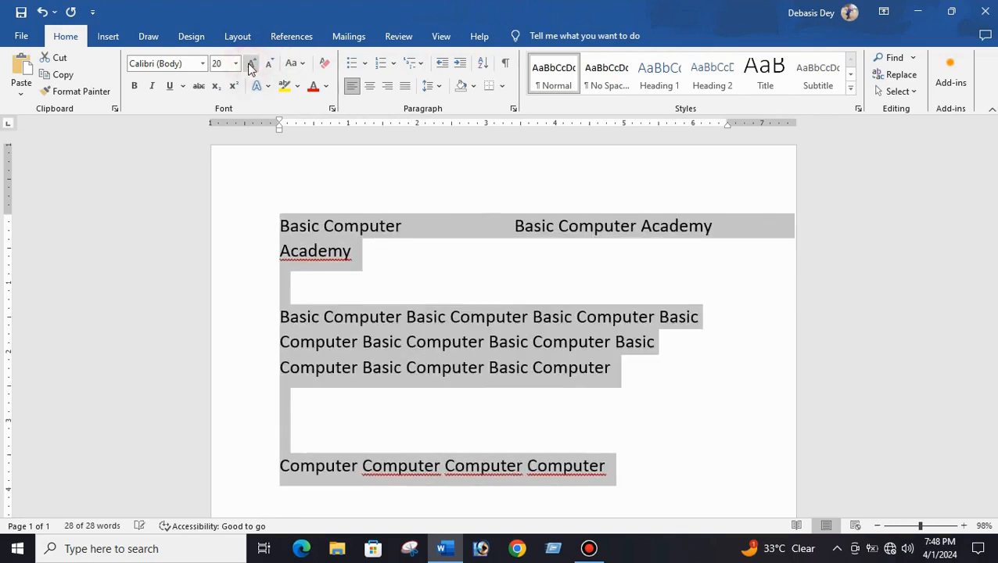
{"action": "left_click", "coordinate": [267, 64]}
{"action": "left_click", "coordinate": [267, 64]}
{"action": "left_click", "coordinate": [267, 64]}
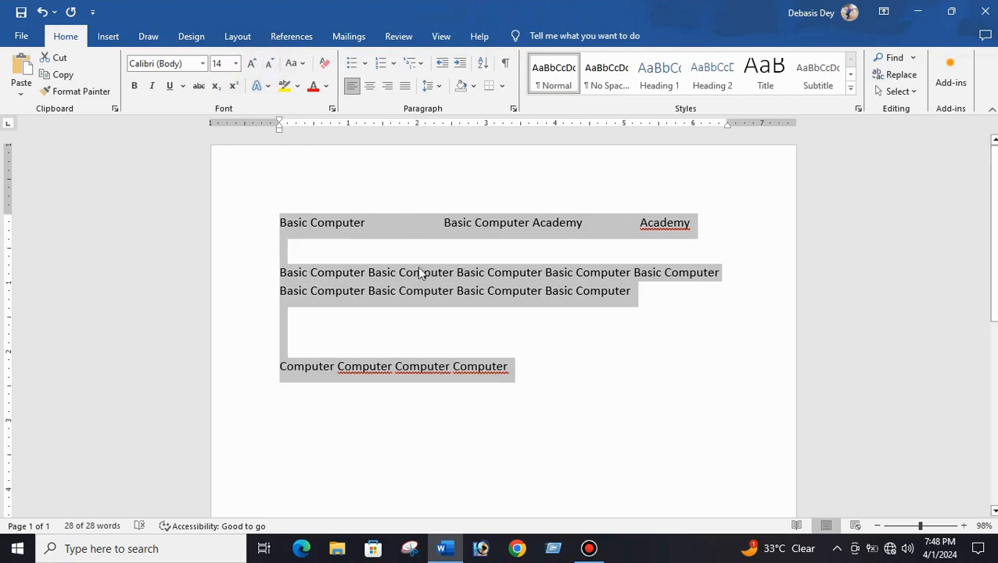
- Change the first 'Basic Computer' phrase on the top line to UPPERCASE
{"action": "left_click", "coordinate": [357, 314]}
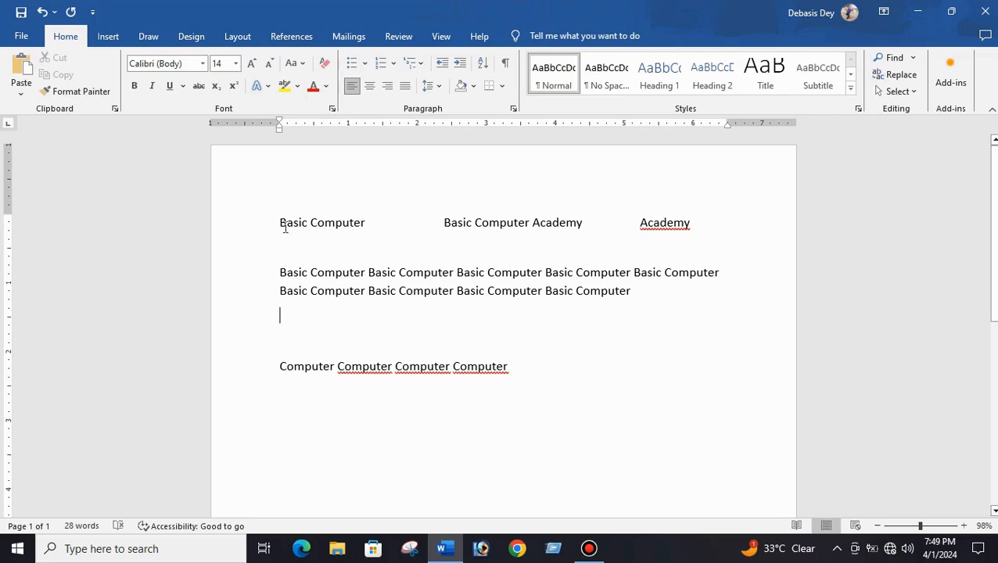
{"action": "left_click_drag", "start_coordinate": [282, 224], "coordinate": [366, 213]}
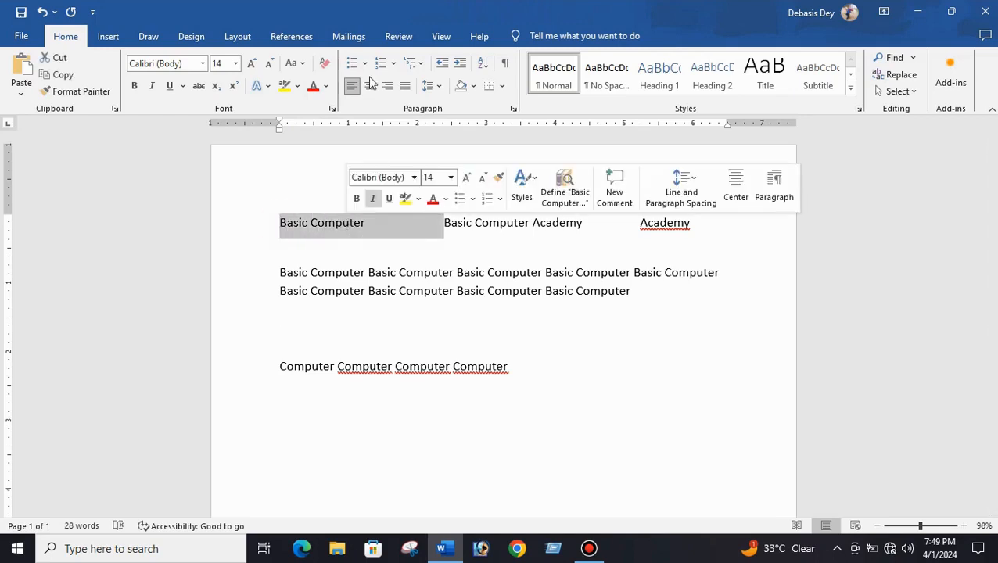
{"action": "left_click", "coordinate": [294, 65]}
{"action": "left_click", "coordinate": [321, 117]}
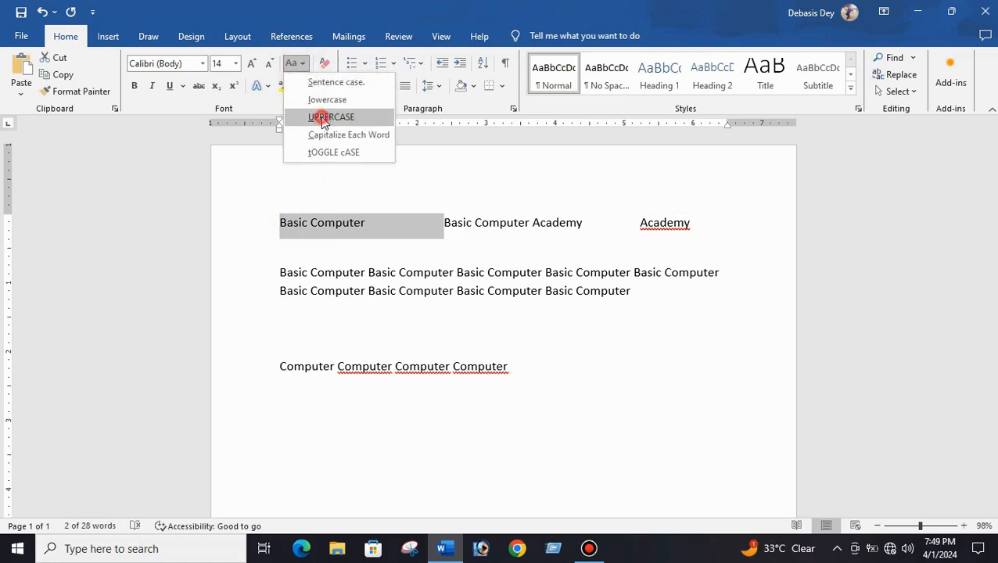
- Change the long 'Basic Computer' paragraph to lowercase
{"action": "left_click", "coordinate": [342, 270]}
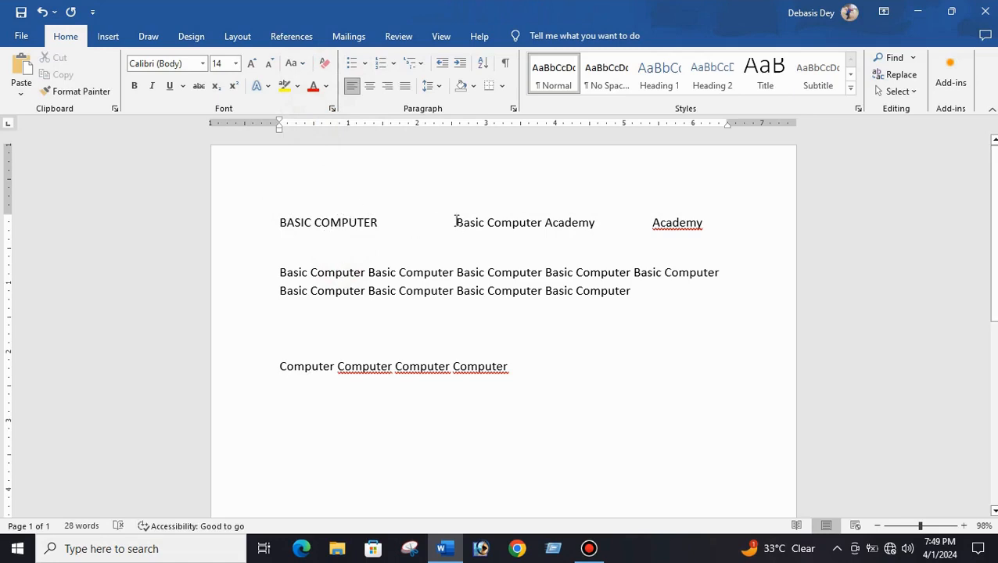
{"action": "left_click_drag", "start_coordinate": [281, 270], "coordinate": [668, 305]}
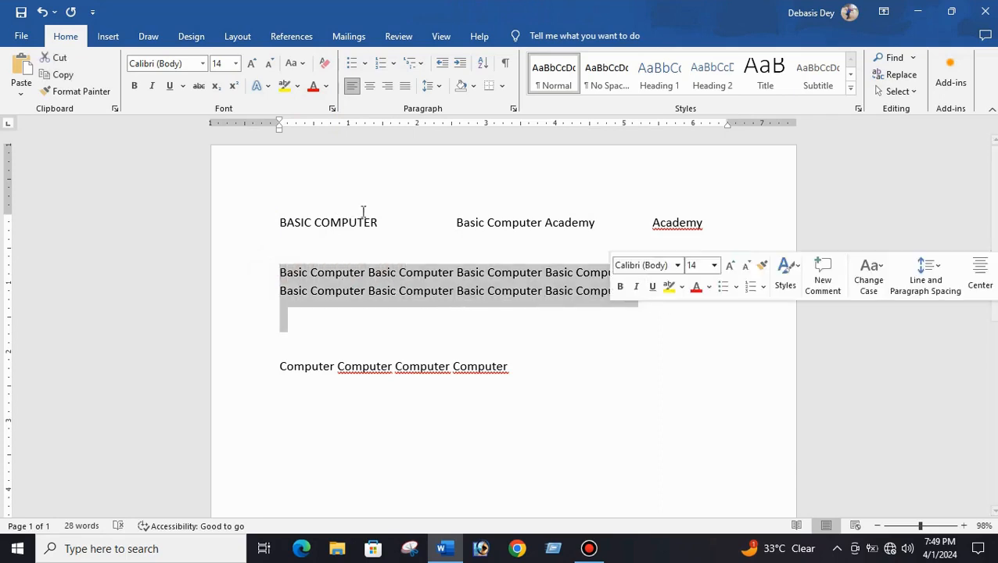
{"action": "left_click", "coordinate": [293, 64]}
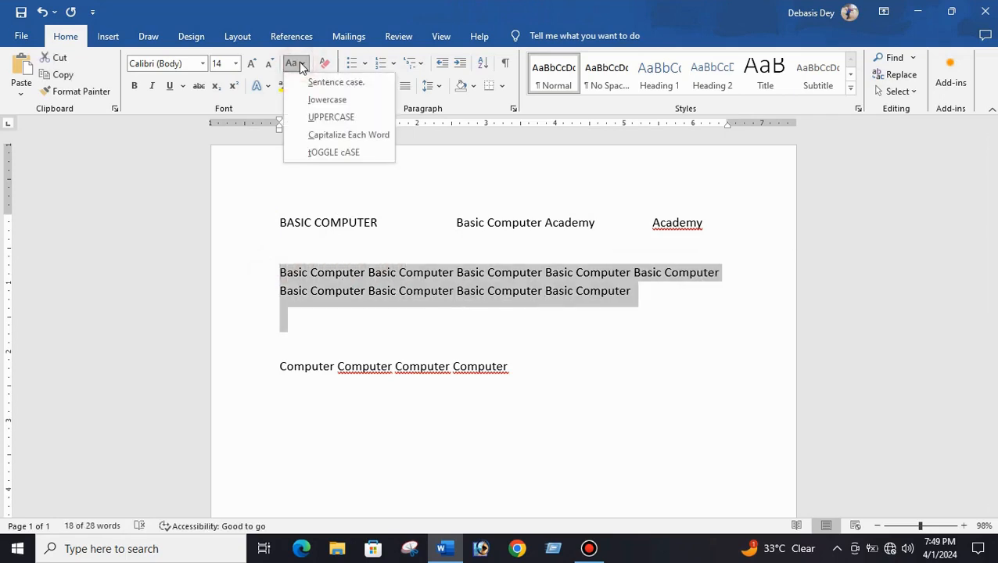
{"action": "left_click", "coordinate": [326, 100]}
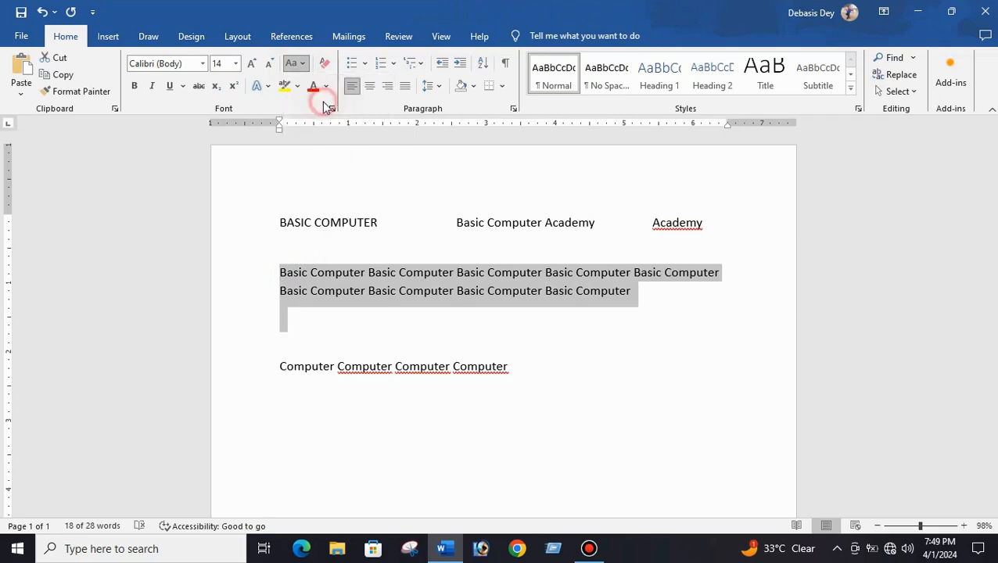
- Change all the document text to UPPERCASE
{"action": "left_click", "coordinate": [322, 293]}
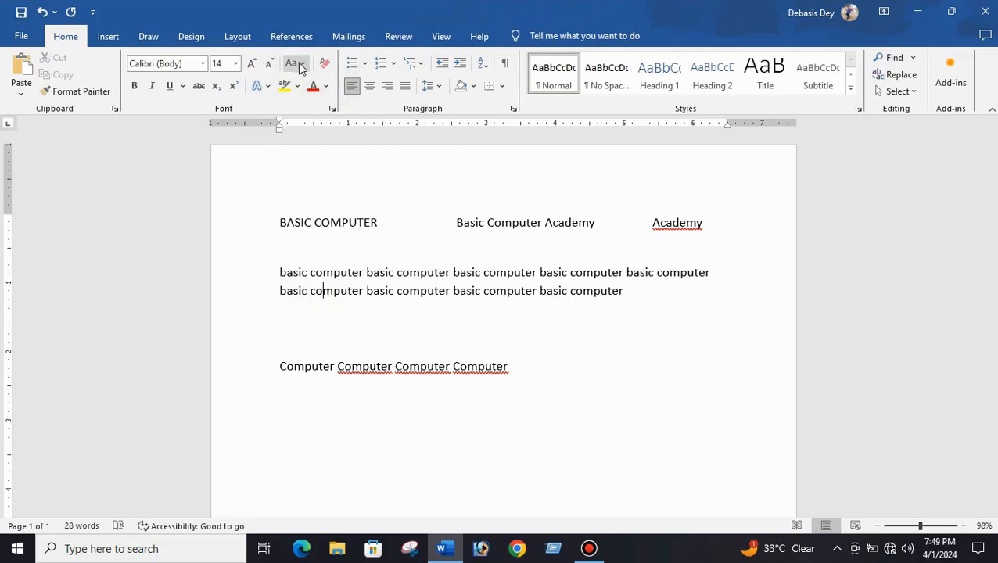
{"action": "left_click_drag", "start_coordinate": [256, 218], "coordinate": [444, 438]}
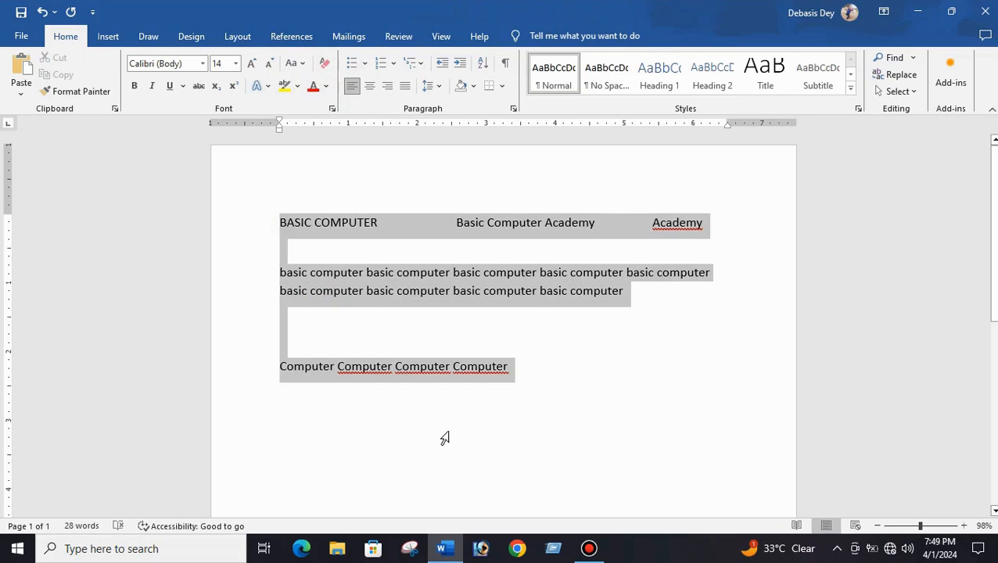
{"action": "left_click", "coordinate": [295, 63]}
{"action": "left_click", "coordinate": [330, 118]}
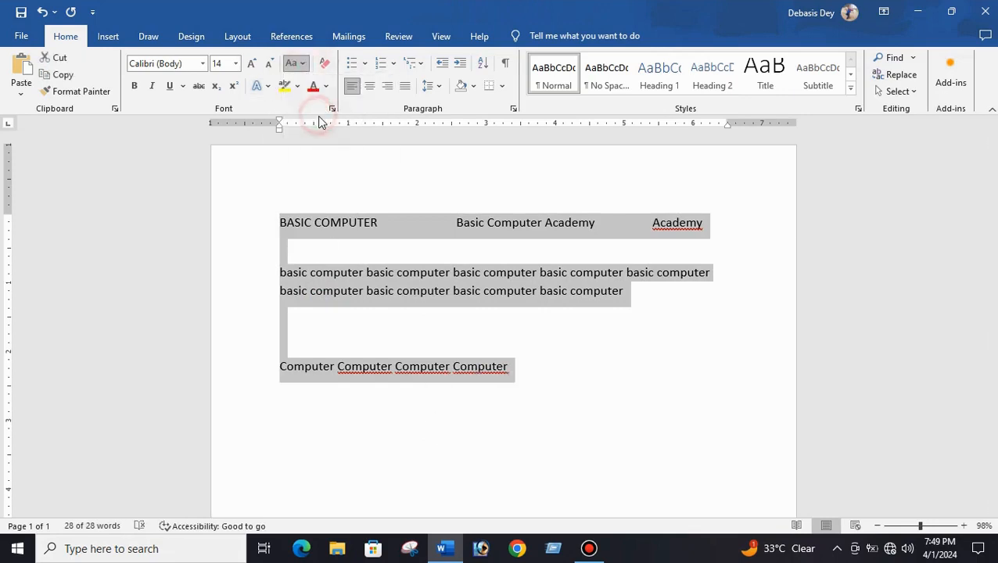
{"action": "left_click", "coordinate": [560, 406]}
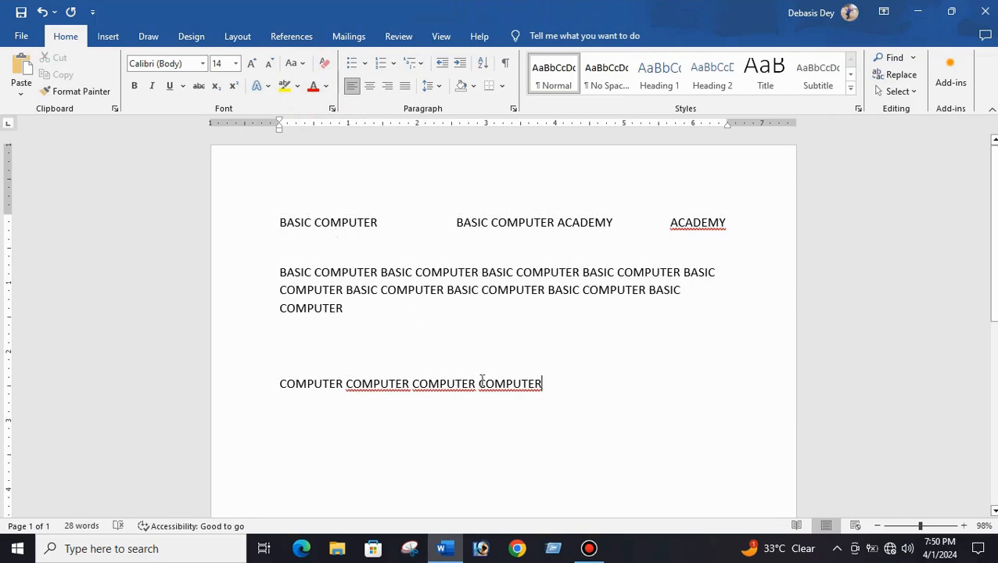
- Change all the document text to Capitalize Each Word
{"action": "left_click_drag", "start_coordinate": [568, 405], "coordinate": [267, 218]}
{"action": "left_click", "coordinate": [301, 66]}
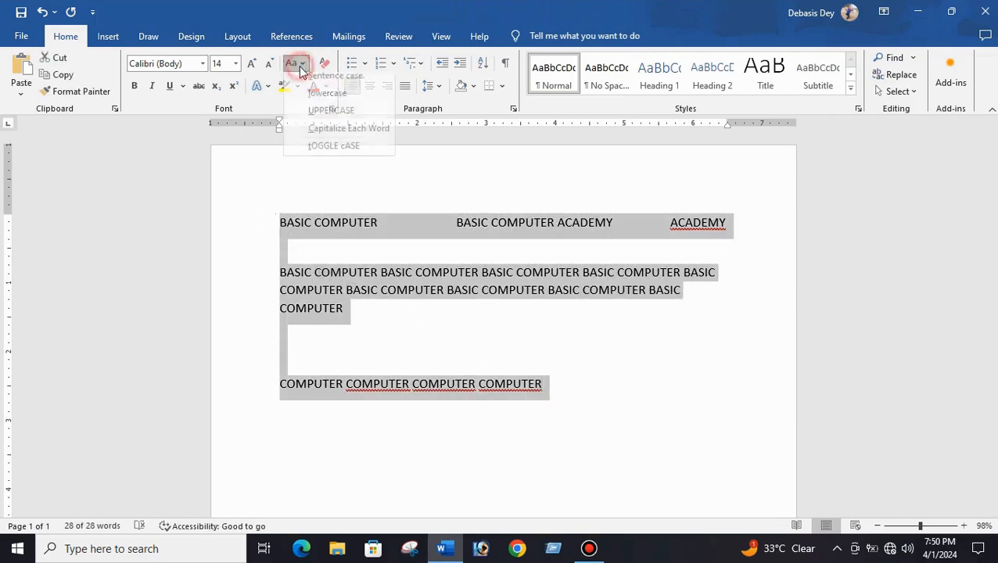
{"action": "left_click", "coordinate": [331, 137]}
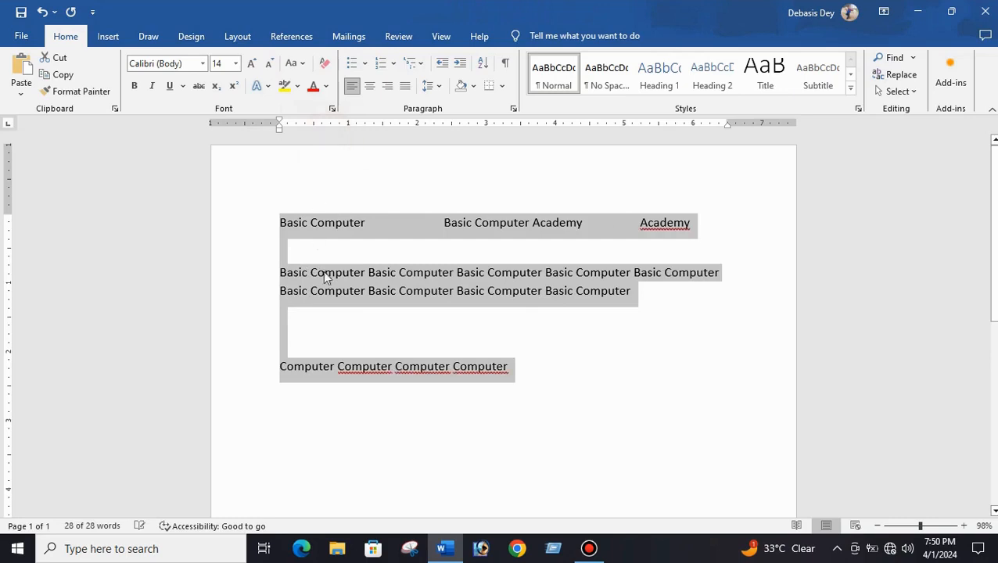
{"action": "left_click", "coordinate": [341, 290]}
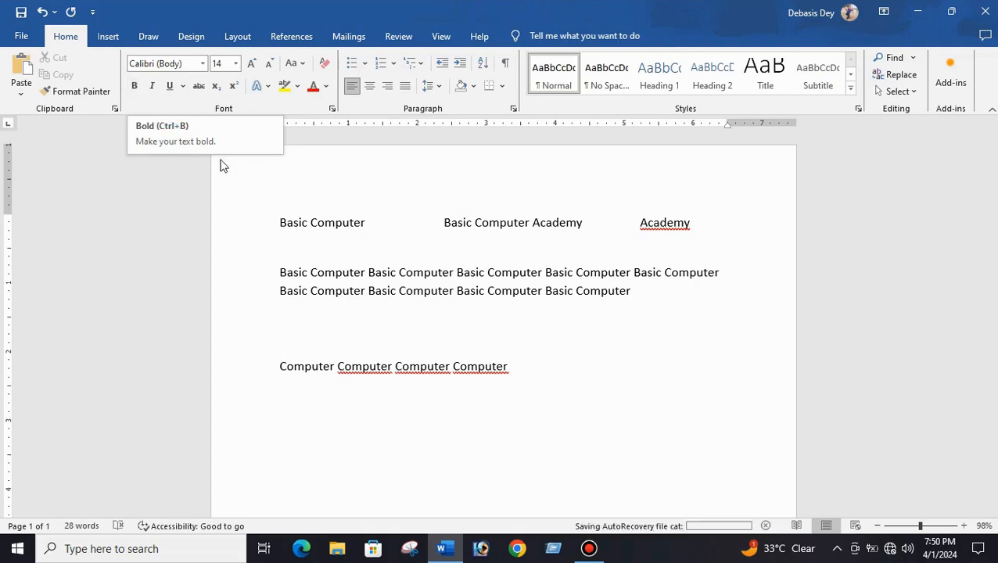
- Make the first 'Basic Computer' phrase on the top line bold
{"action": "left_click", "coordinate": [292, 241]}
{"action": "left_click_drag", "start_coordinate": [273, 223], "coordinate": [352, 228]}
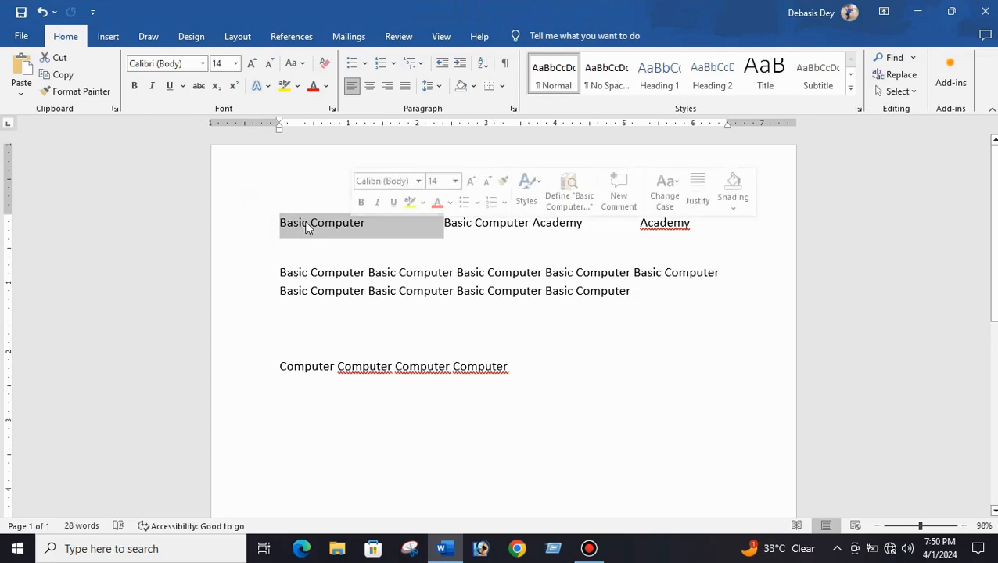
{"action": "left_click", "coordinate": [135, 89]}
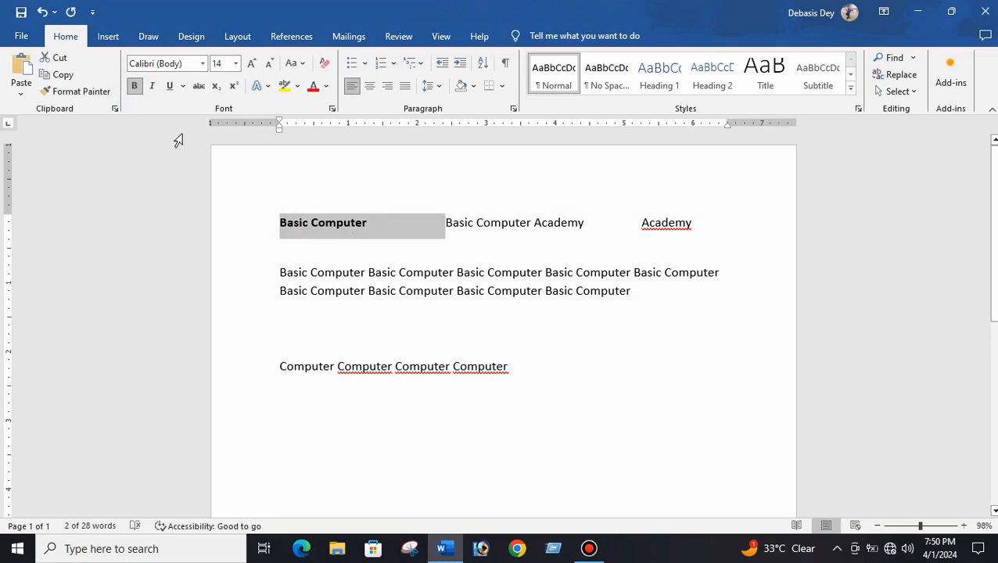
- Apply and remove italic on the first phrase, then underline it
{"action": "left_click", "coordinate": [153, 88]}
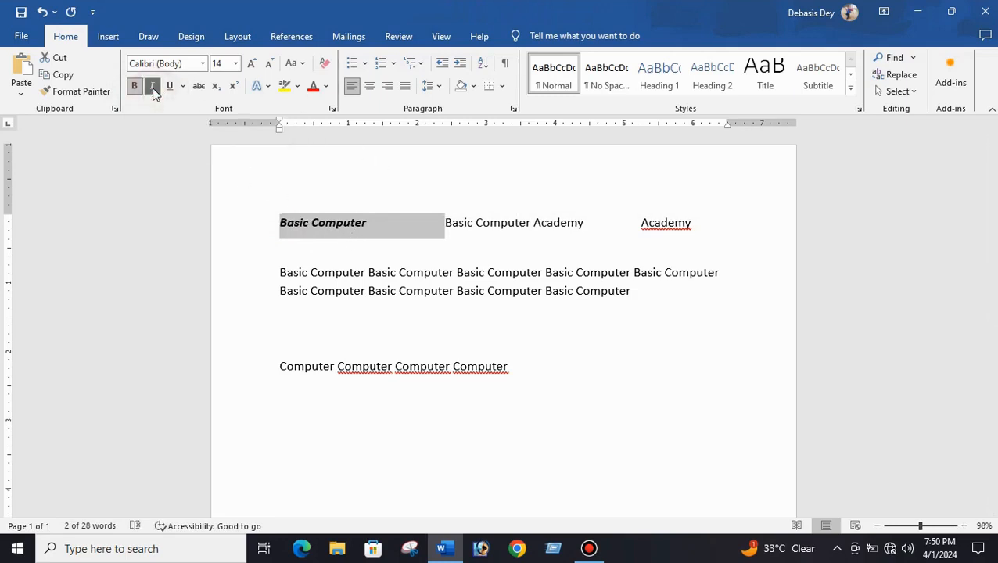
{"action": "left_click", "coordinate": [154, 92]}
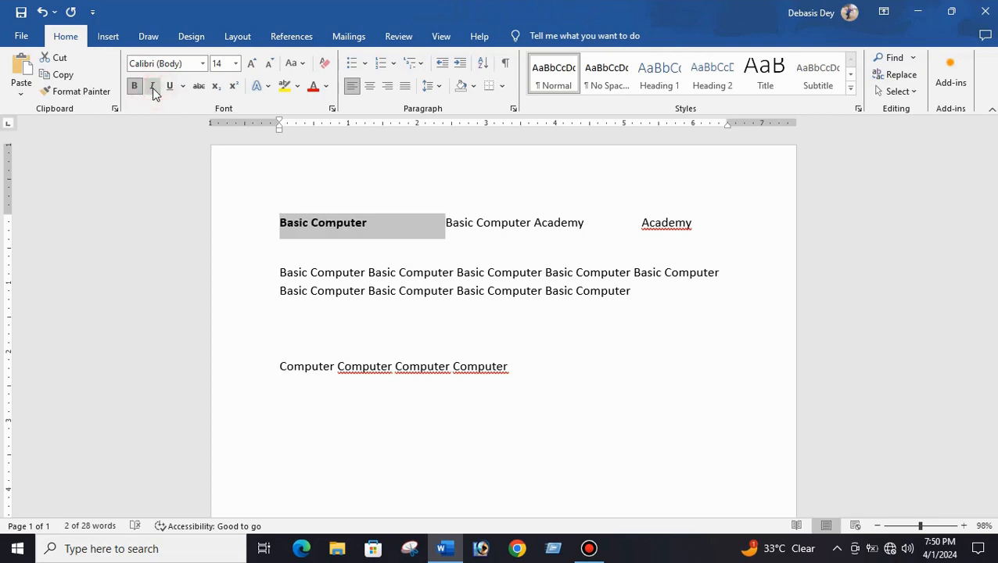
{"action": "left_click", "coordinate": [172, 87]}
{"action": "left_click", "coordinate": [322, 246]}
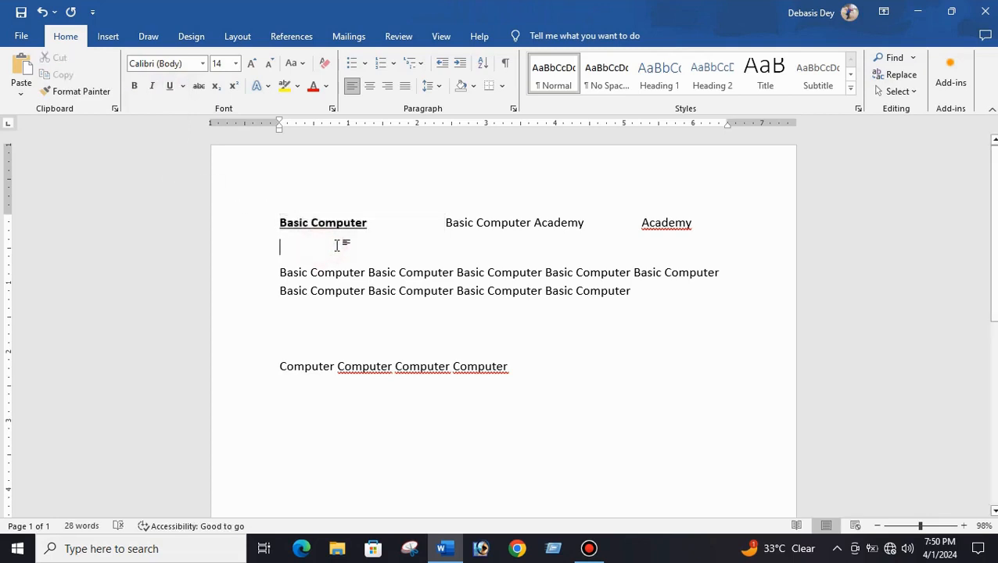
- Remove the underline from the first phrase and toggle its bold off and back on
{"action": "left_click", "coordinate": [363, 249]}
{"action": "left_click_drag", "start_coordinate": [378, 226], "coordinate": [274, 229]}
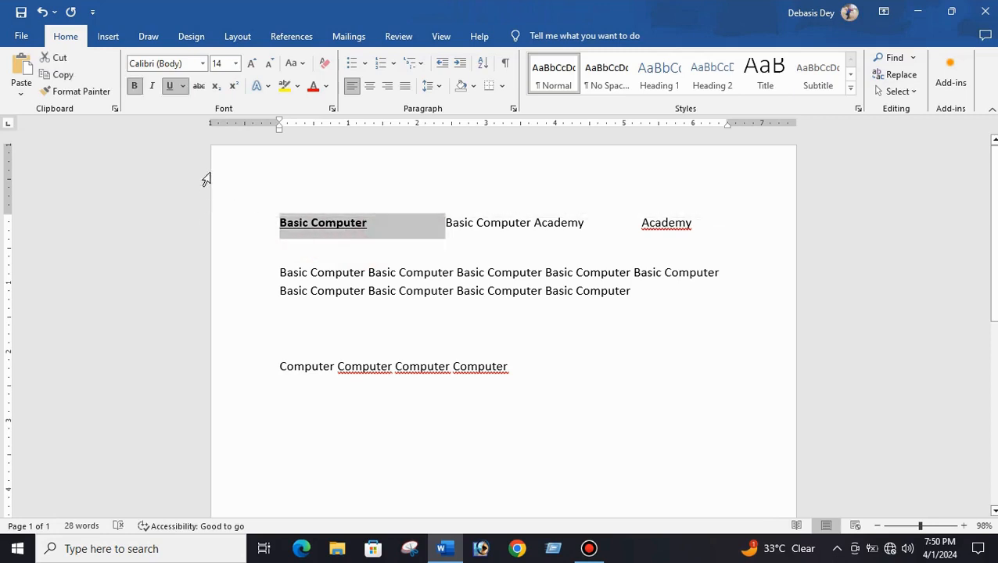
{"action": "left_click", "coordinate": [170, 86]}
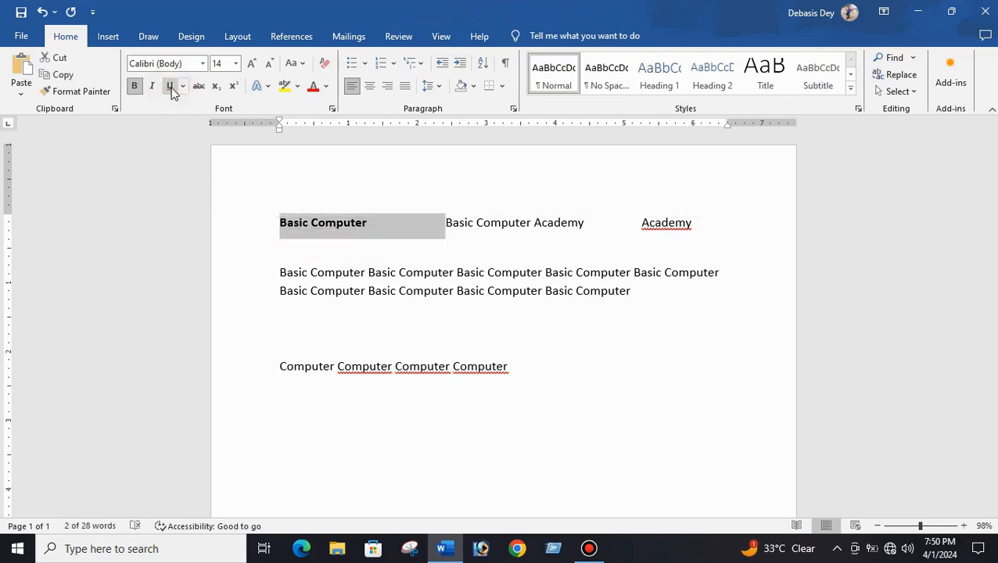
{"action": "left_click", "coordinate": [135, 90]}
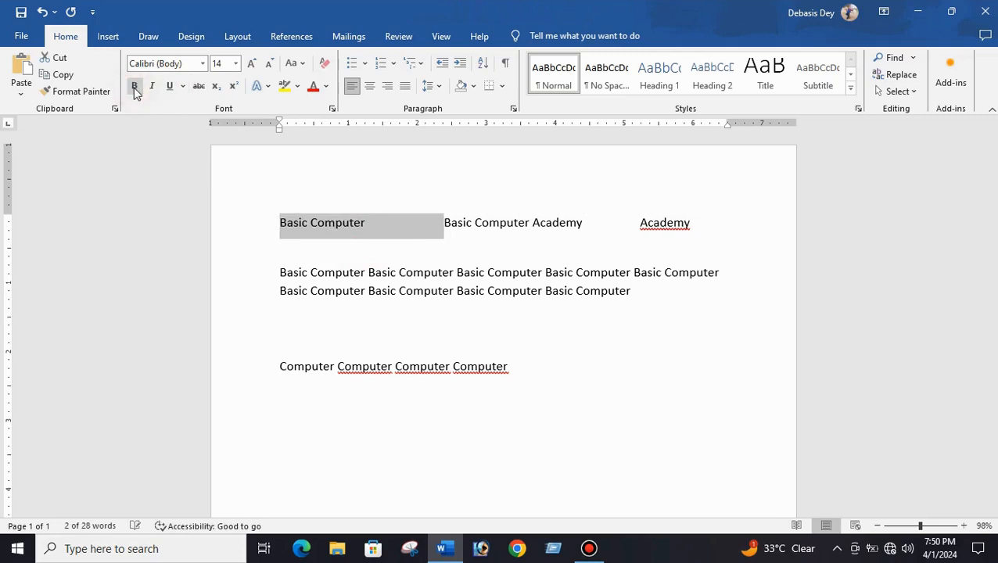
{"action": "left_click", "coordinate": [135, 91]}
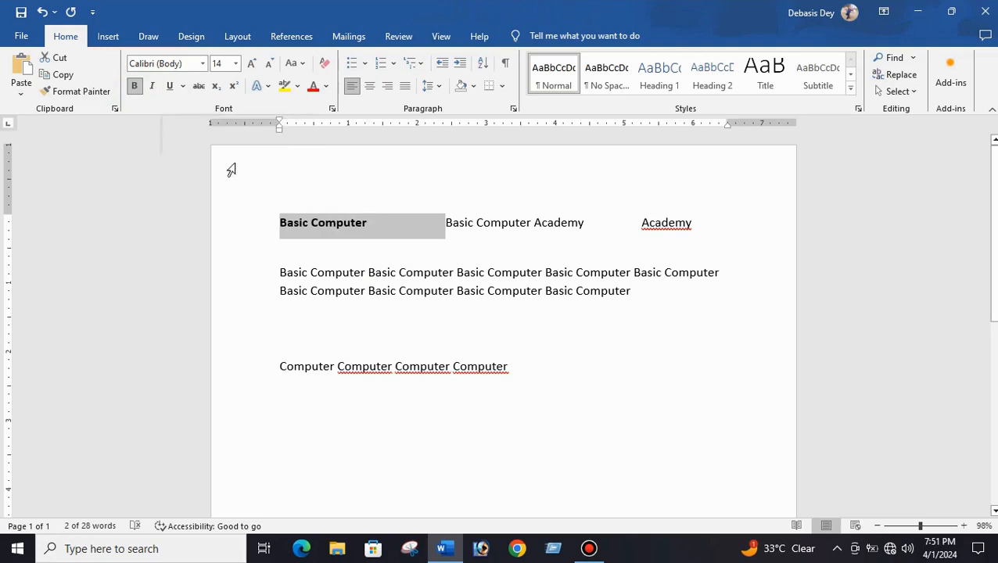
{"action": "left_click", "coordinate": [385, 260]}
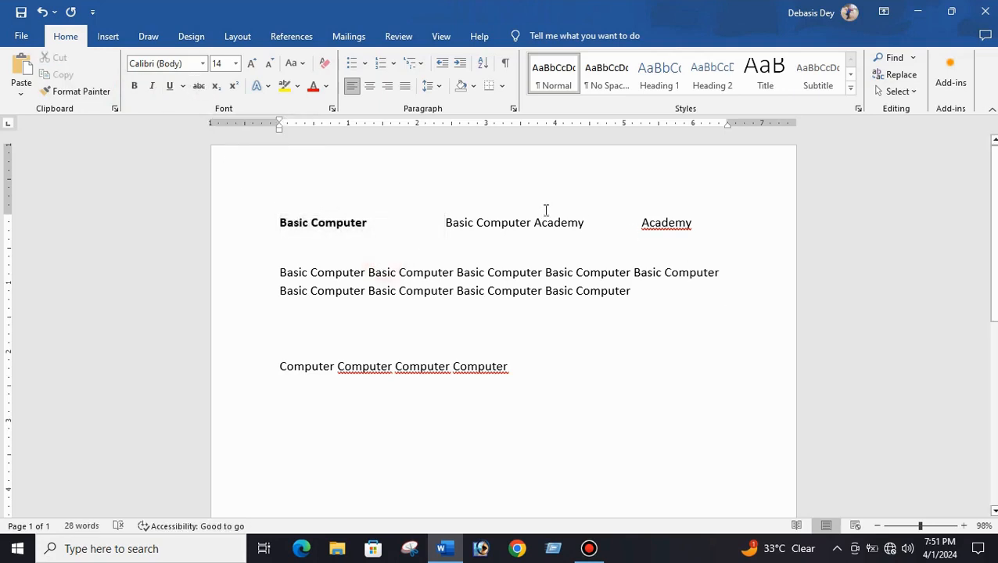
{"action": "left_click", "coordinate": [97, 91]}
{"action": "left_click", "coordinate": [317, 245]}
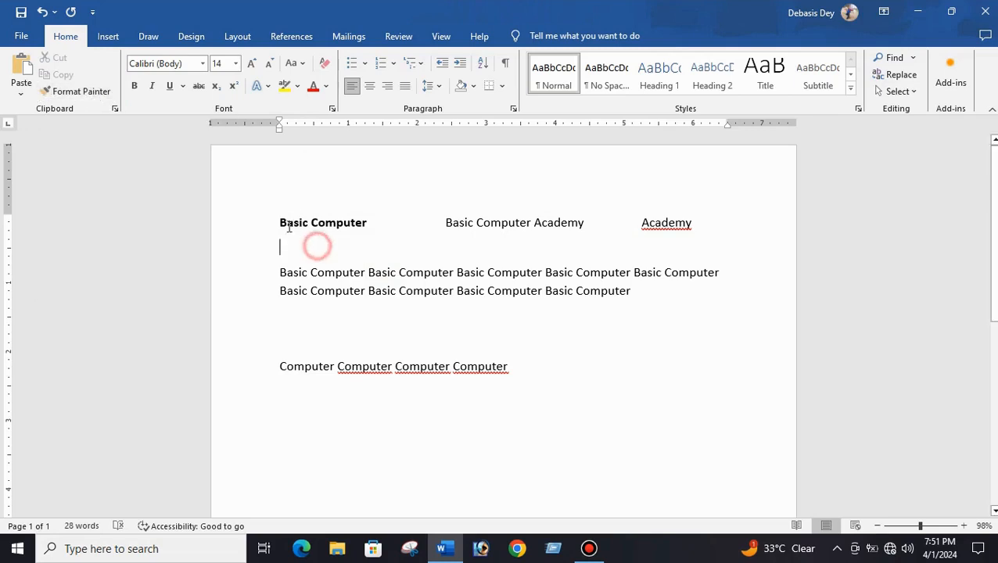
{"action": "left_click_drag", "start_coordinate": [279, 222], "coordinate": [346, 224]}
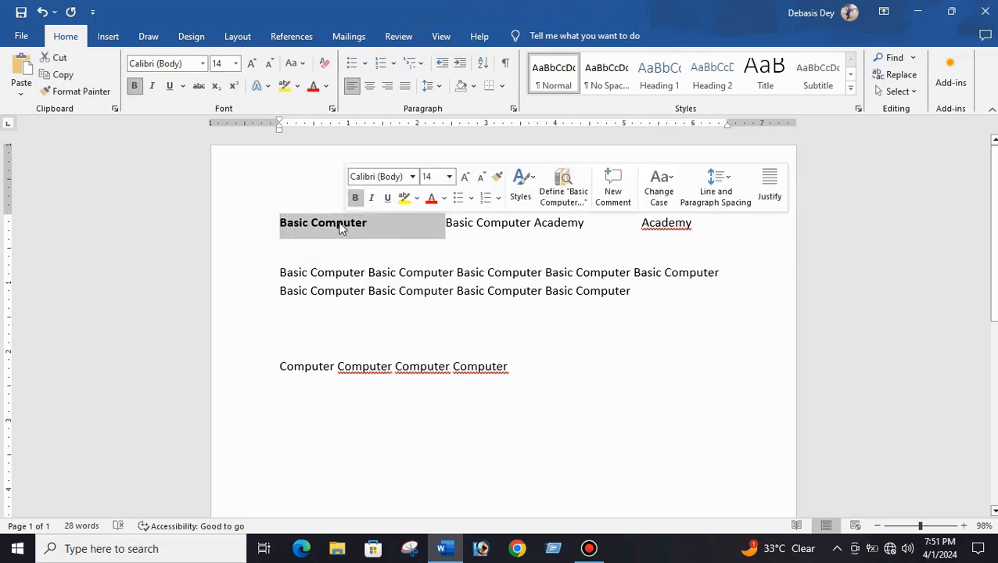
{"action": "left_click", "coordinate": [76, 92]}
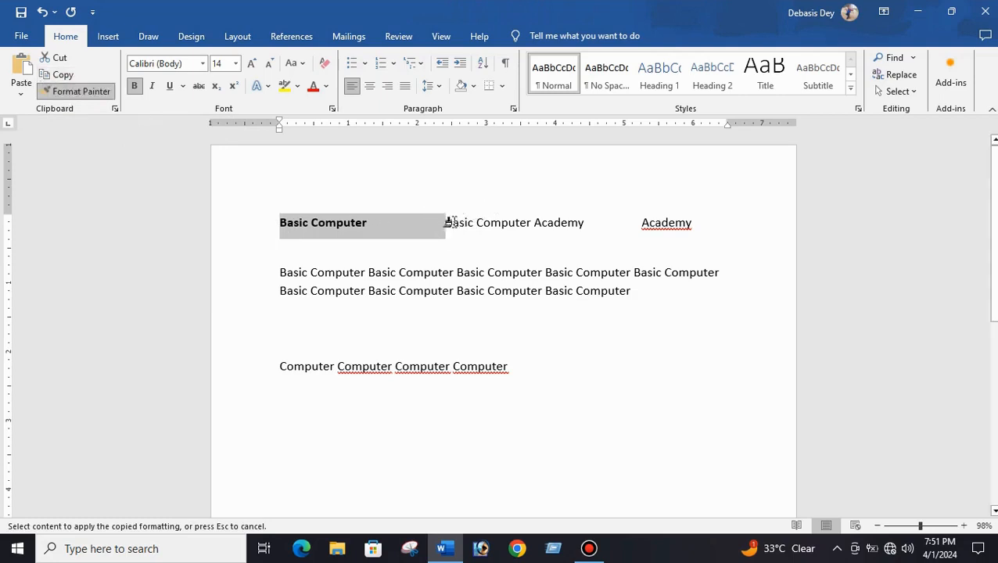
{"action": "left_click", "coordinate": [333, 222]}
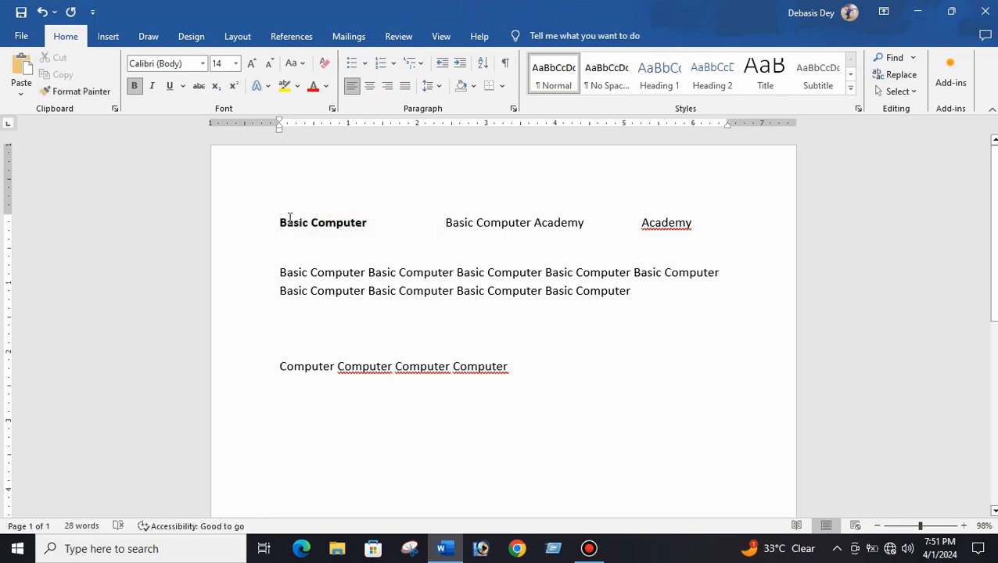
- Copy the first phrase's bold formatting onto the fourth 'Computer' in the paragraph with Format Painter
{"action": "left_click_drag", "start_coordinate": [280, 222], "coordinate": [364, 223]}
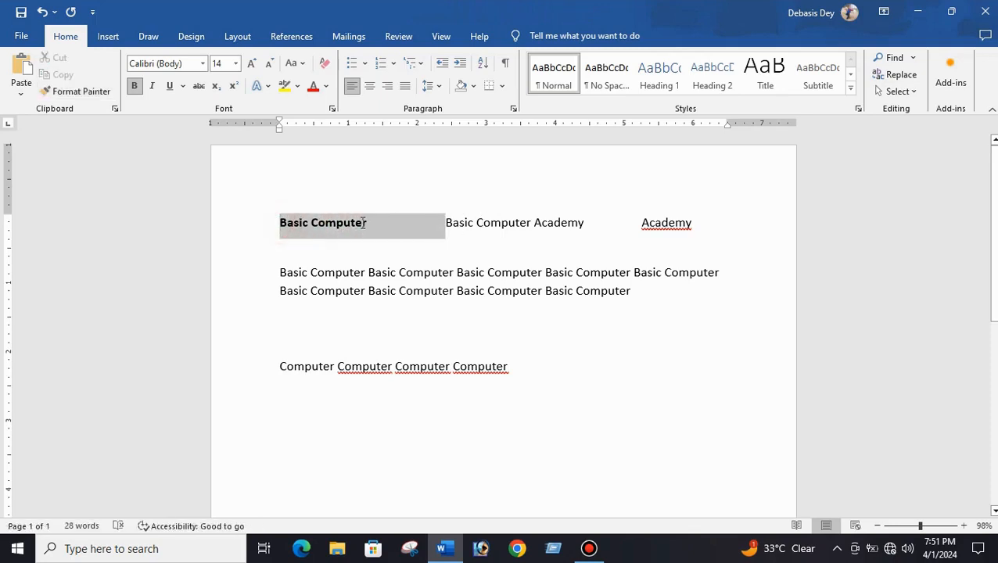
{"action": "left_click", "coordinate": [62, 92]}
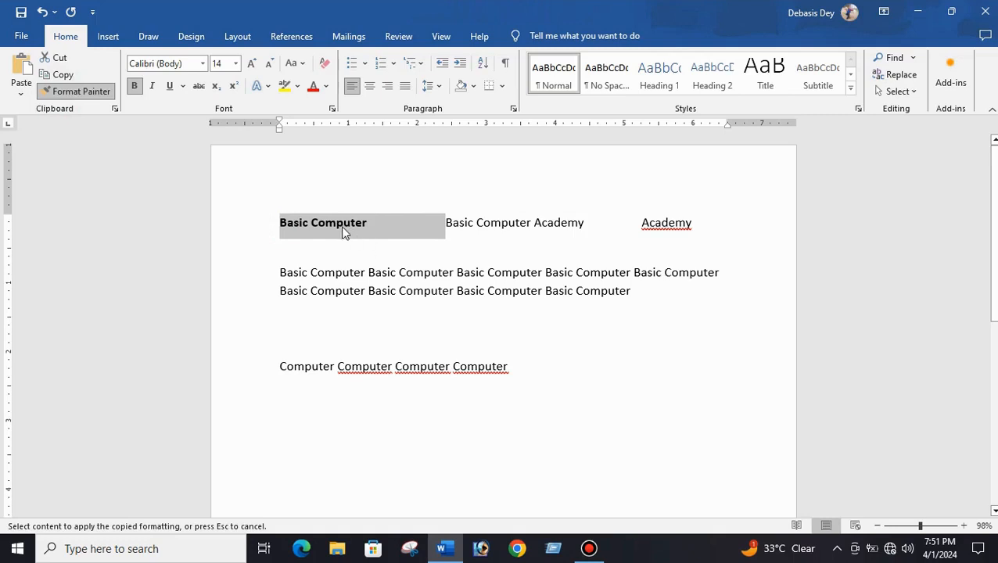
{"action": "left_click", "coordinate": [606, 272]}
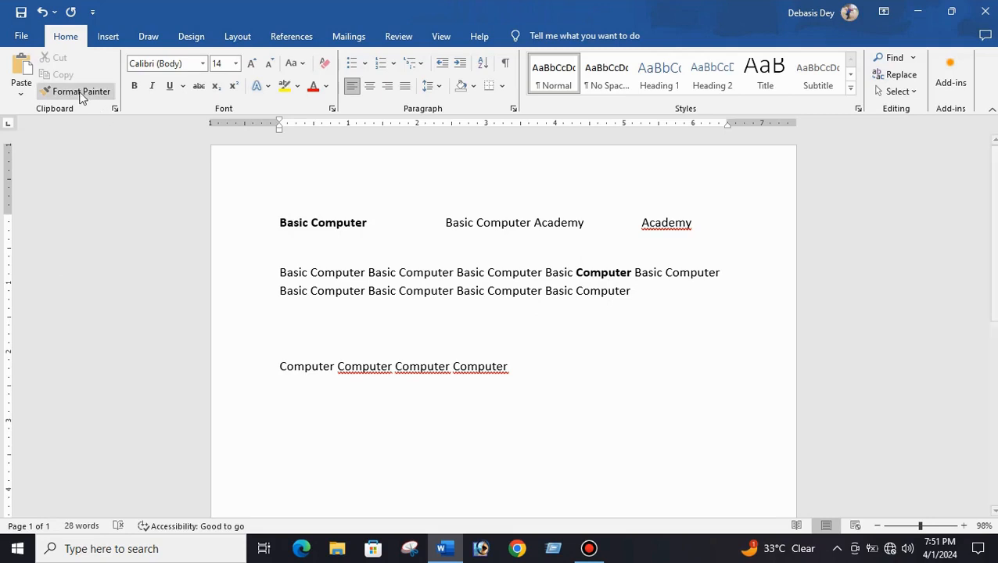
- Keep Format Painter active to copy the first phrase's bold onto several more 'Computer' and 'Basic' words, then switch it off
{"action": "left_click_drag", "start_coordinate": [279, 215], "coordinate": [345, 221]}
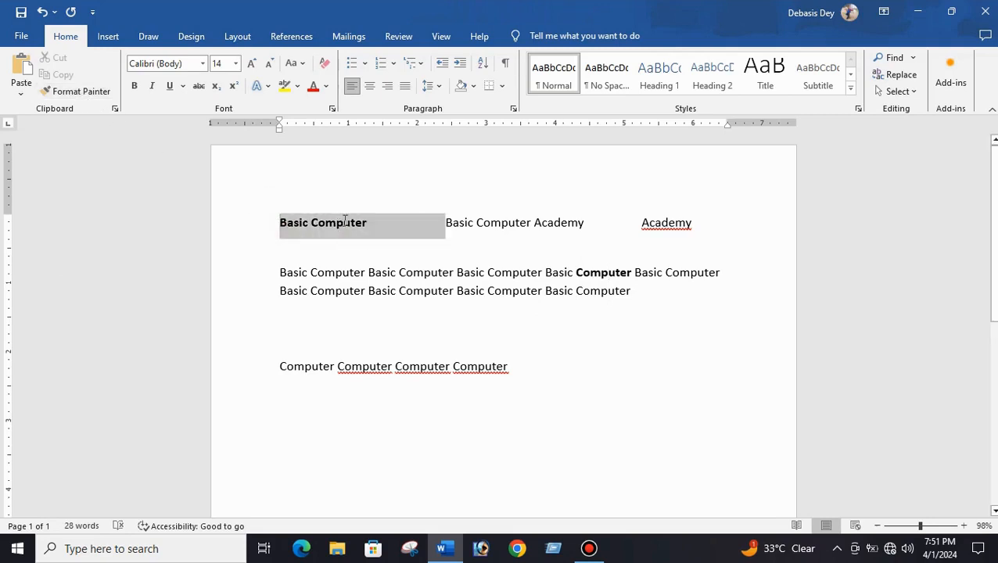
{"action": "left_click", "coordinate": [75, 92]}
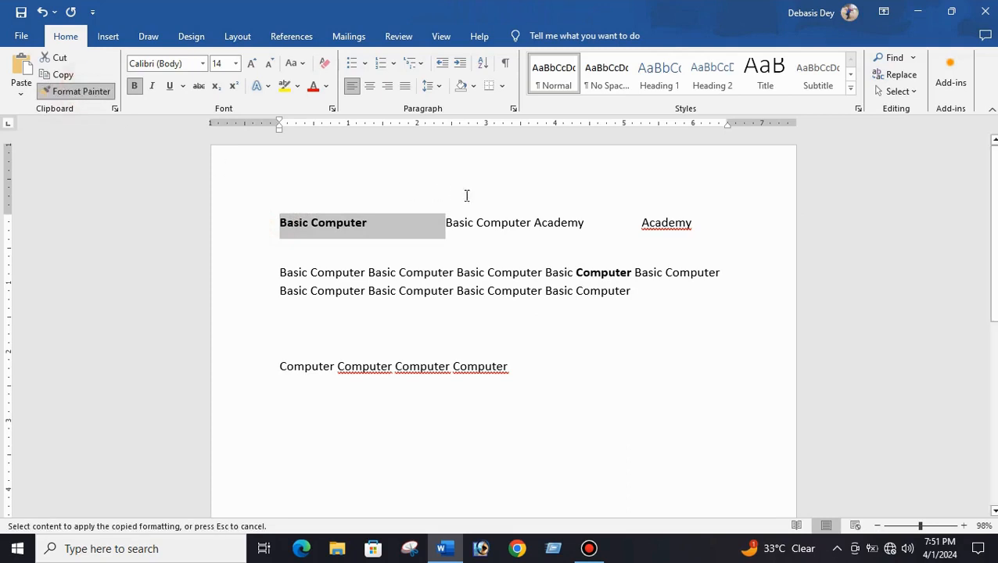
{"action": "left_click", "coordinate": [507, 221]}
{"action": "left_click", "coordinate": [426, 272]}
{"action": "left_click", "coordinate": [336, 272]}
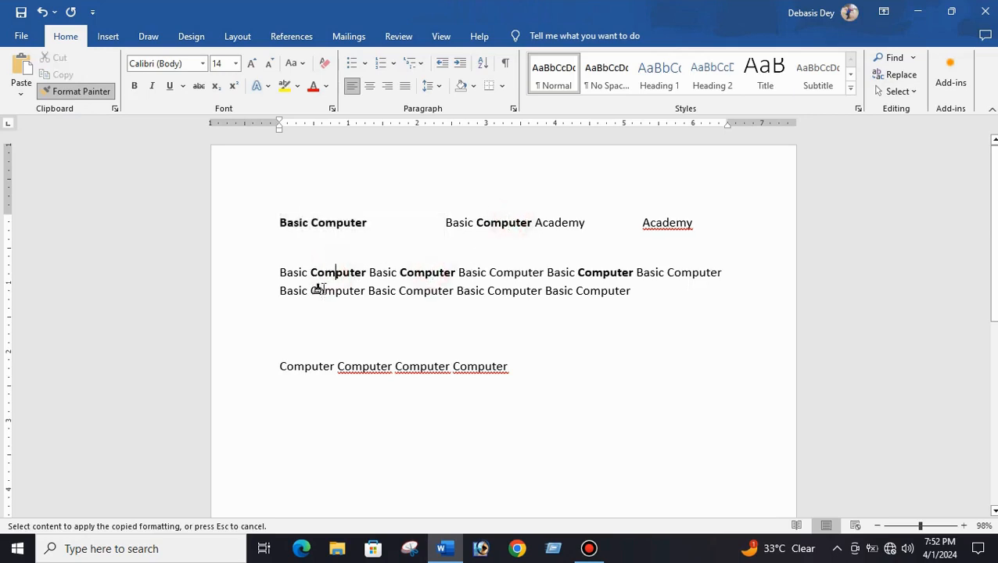
{"action": "left_click", "coordinate": [293, 289]}
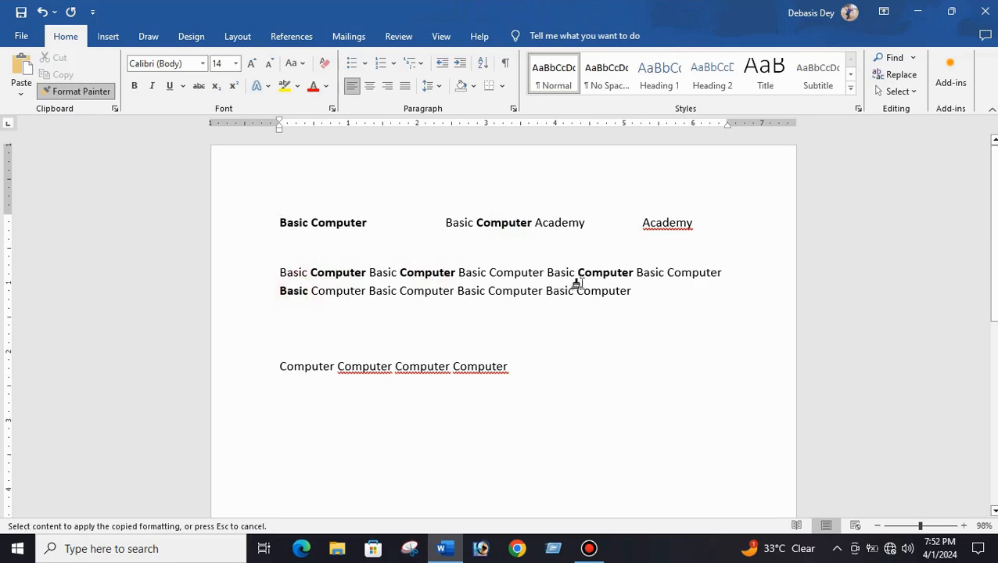
{"action": "left_click", "coordinate": [522, 289]}
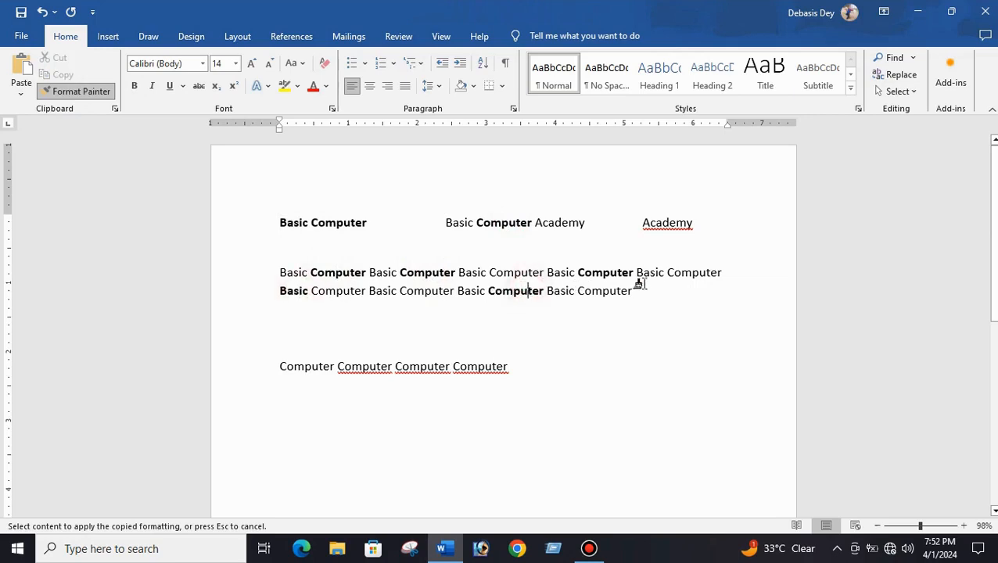
{"action": "left_click", "coordinate": [697, 272]}
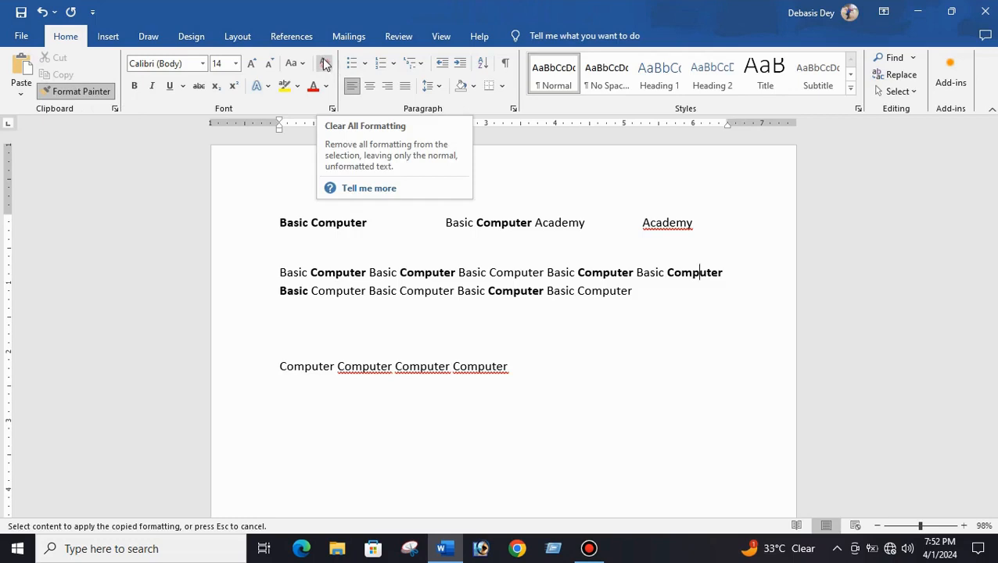
{"action": "left_click", "coordinate": [354, 290]}
{"action": "left_click", "coordinate": [505, 272]}
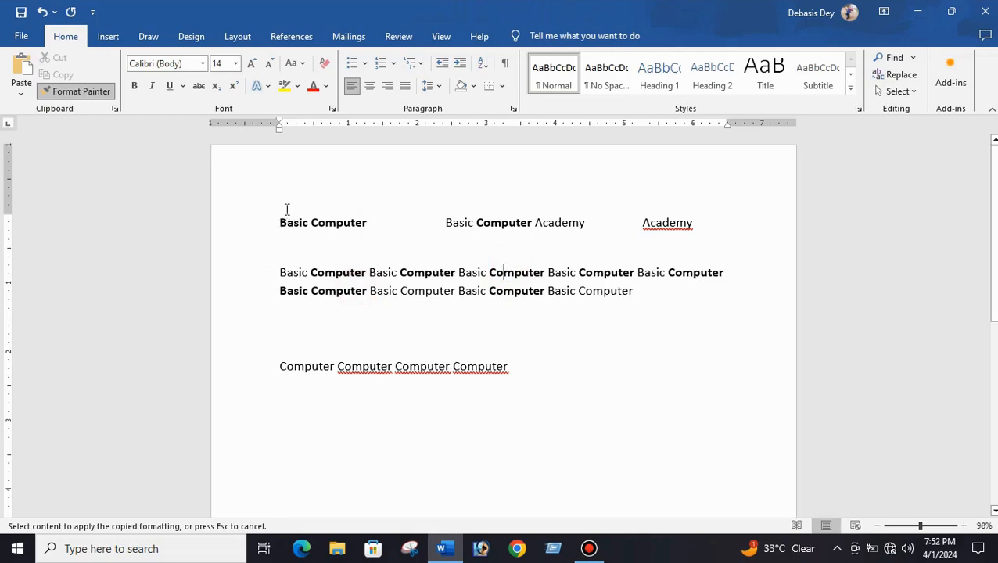
{"action": "left_click", "coordinate": [94, 94]}
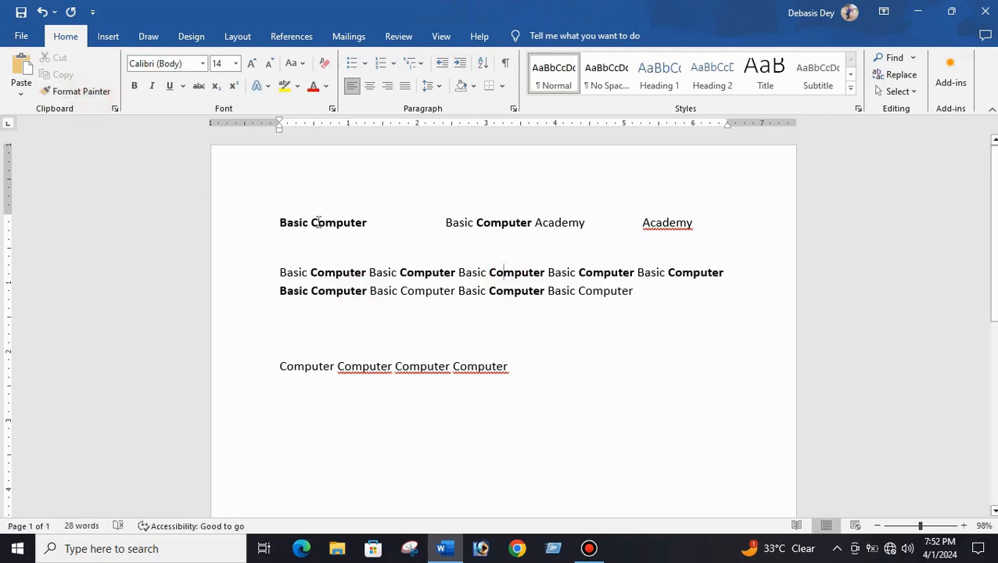
- Clear all formatting from the whole document text
{"action": "left_click_drag", "start_coordinate": [280, 208], "coordinate": [534, 418]}
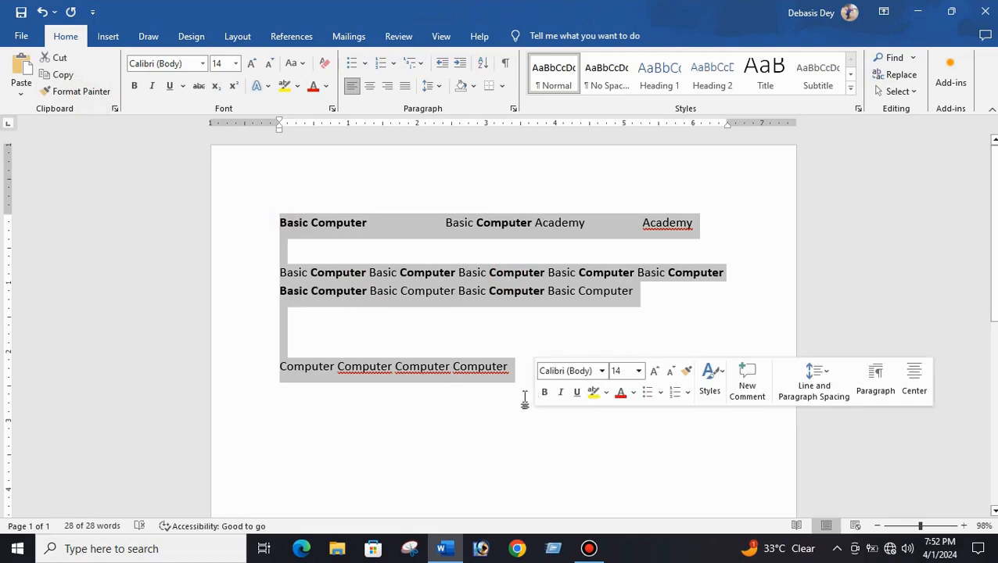
{"action": "left_click", "coordinate": [324, 64]}
{"action": "left_click", "coordinate": [520, 329]}
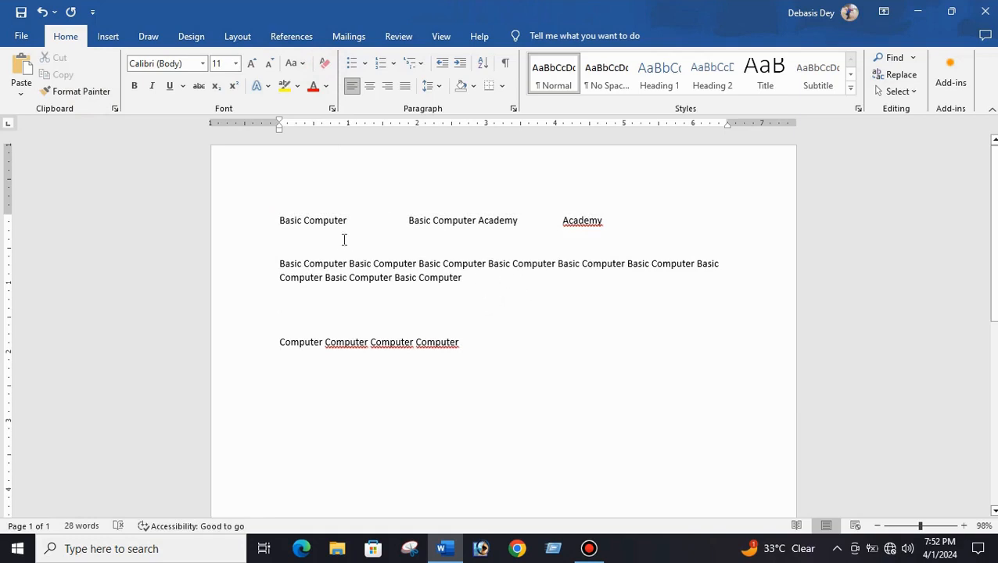
- Set the font size of all the document text to 20
{"action": "left_click_drag", "start_coordinate": [279, 218], "coordinate": [426, 344]}
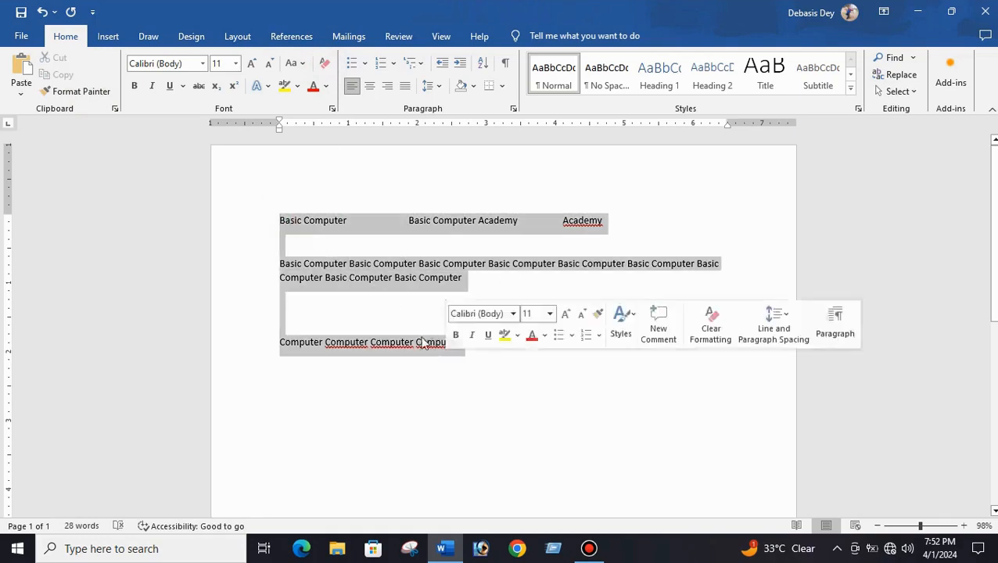
{"action": "left_click", "coordinate": [235, 63]}
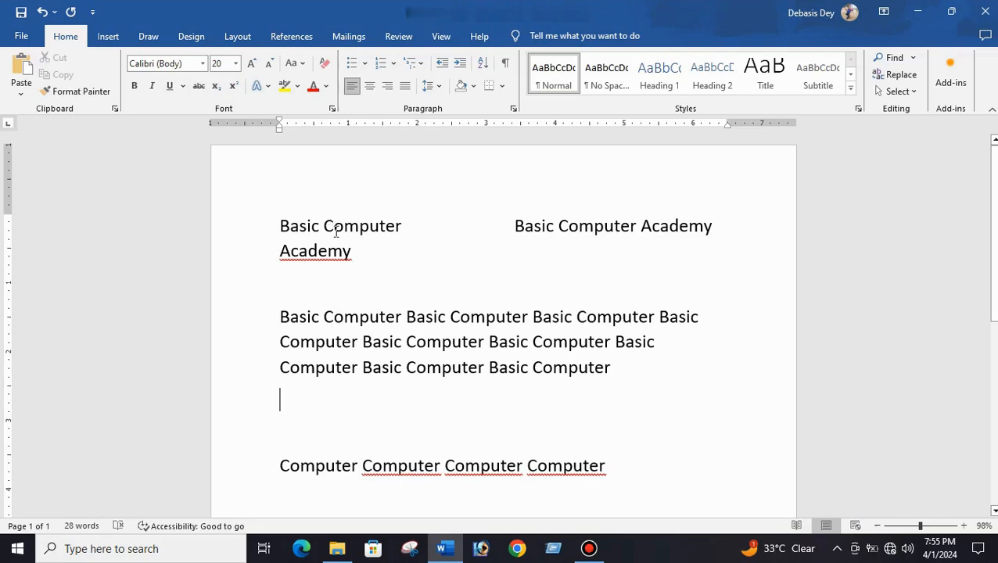
- Color the two phrases on the top line red
{"action": "left_click_drag", "start_coordinate": [279, 225], "coordinate": [337, 264]}
{"action": "left_click_drag", "start_coordinate": [438, 239], "coordinate": [702, 272]}
{"action": "left_click_drag", "start_coordinate": [696, 269], "coordinate": [701, 226]}
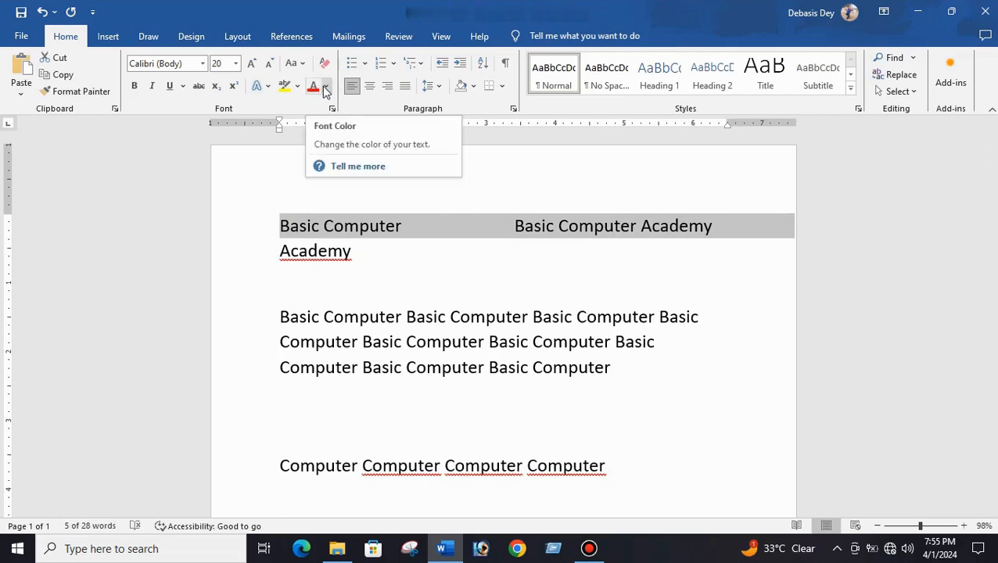
{"action": "left_click", "coordinate": [327, 86]}
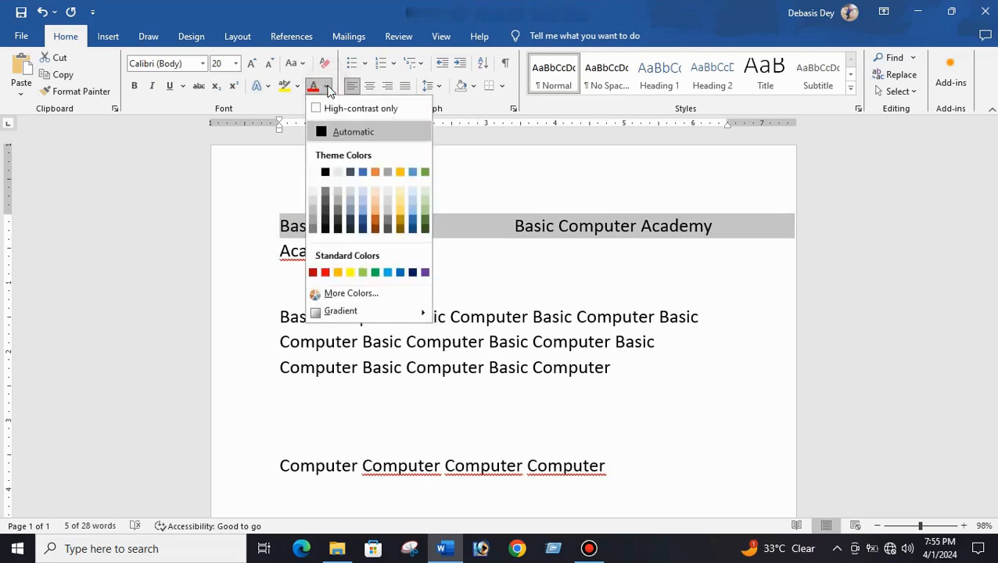
{"action": "left_click", "coordinate": [325, 273]}
{"action": "left_click", "coordinate": [481, 259]}
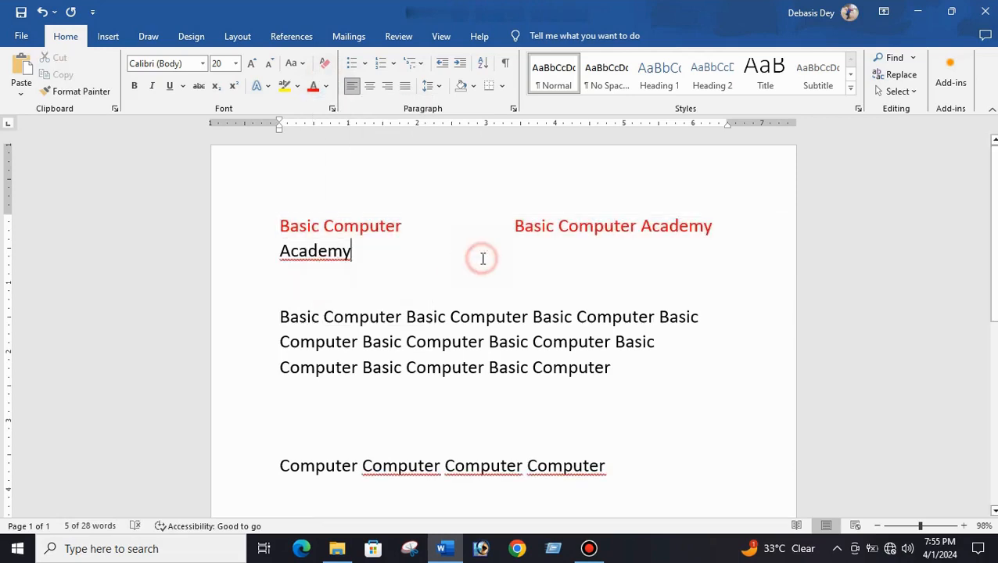
- Underline and bold the top line's phrases
{"action": "left_click", "coordinate": [260, 227]}
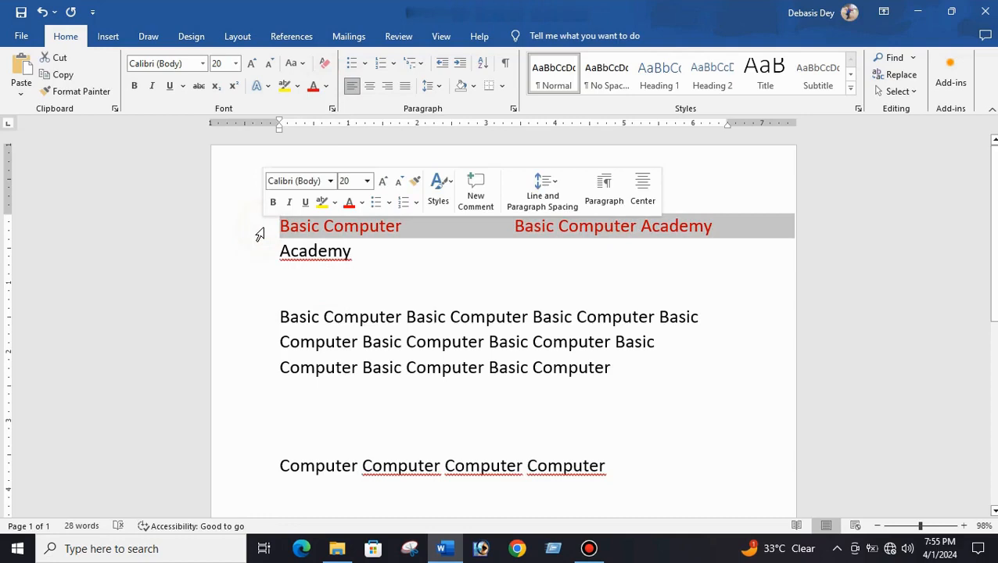
{"action": "left_click", "coordinate": [170, 86]}
{"action": "left_click", "coordinate": [133, 86]}
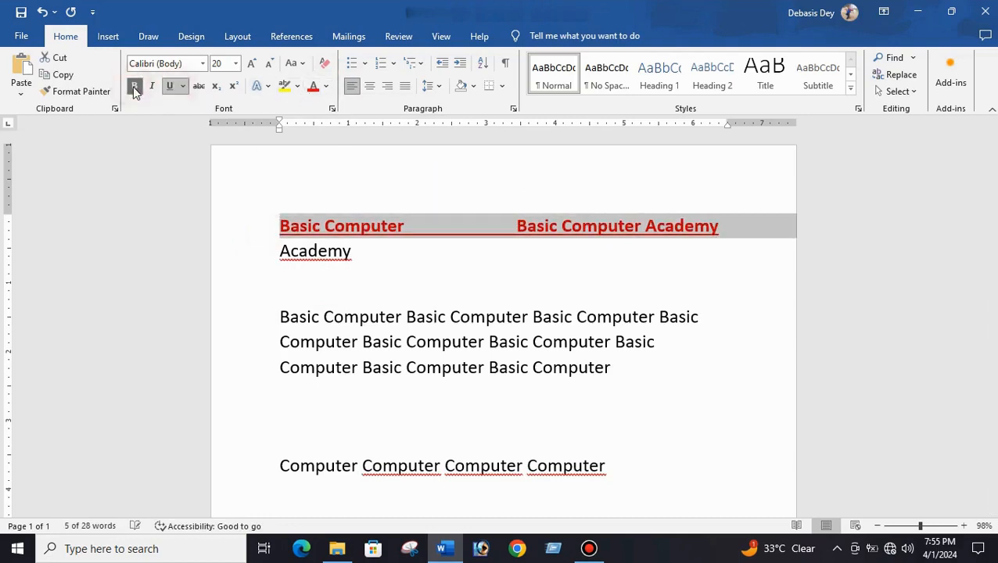
{"action": "left_click", "coordinate": [454, 350]}
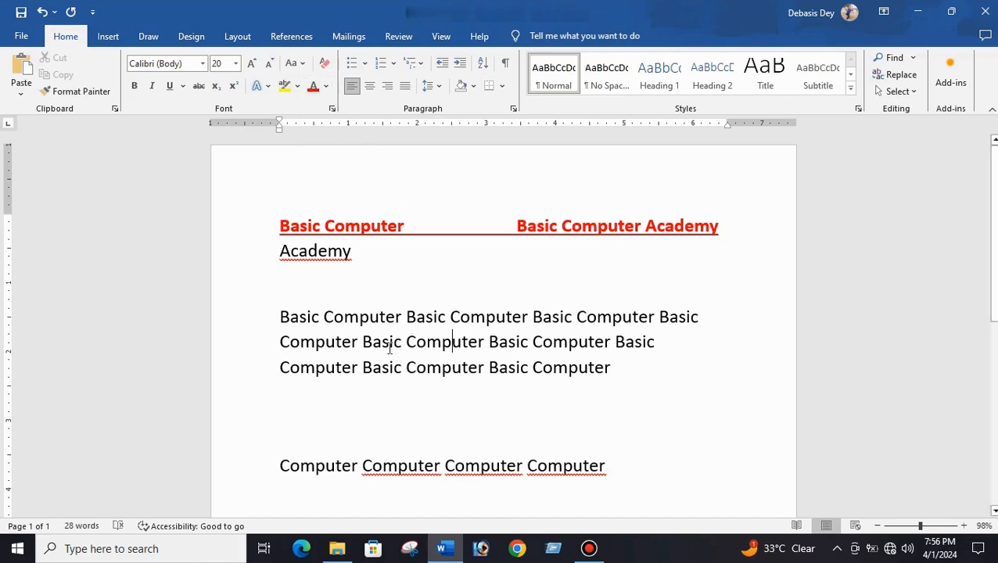
- Highlight 'Basic Computer Basic' on the paragraph's second line in yellow
{"action": "left_click_drag", "start_coordinate": [363, 344], "coordinate": [529, 352]}
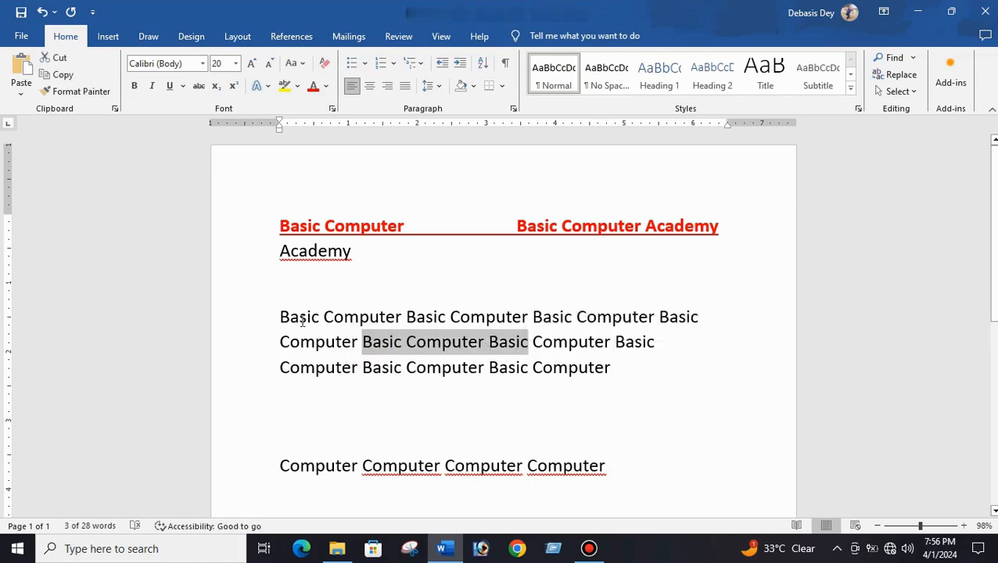
{"action": "left_click", "coordinate": [296, 87]}
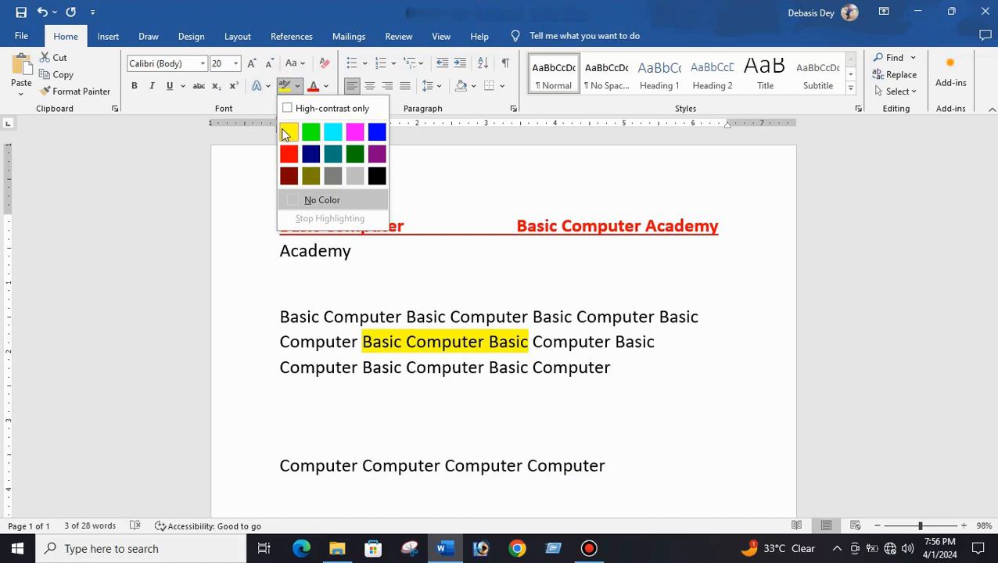
{"action": "left_click", "coordinate": [286, 135]}
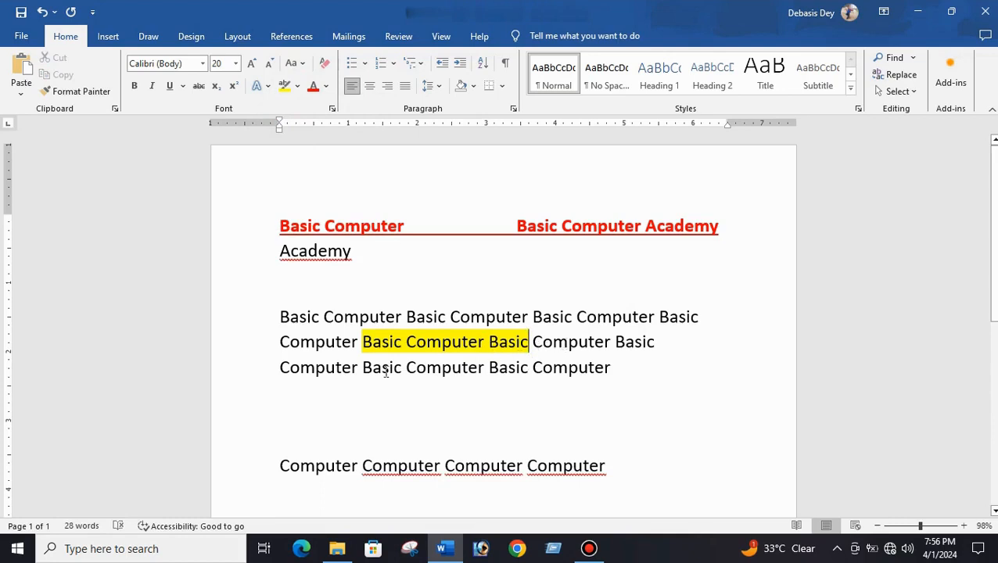
- Highlight 'Computer Basic' on the paragraph's third line in Turquoise
{"action": "left_click_drag", "start_coordinate": [410, 368], "coordinate": [508, 374]}
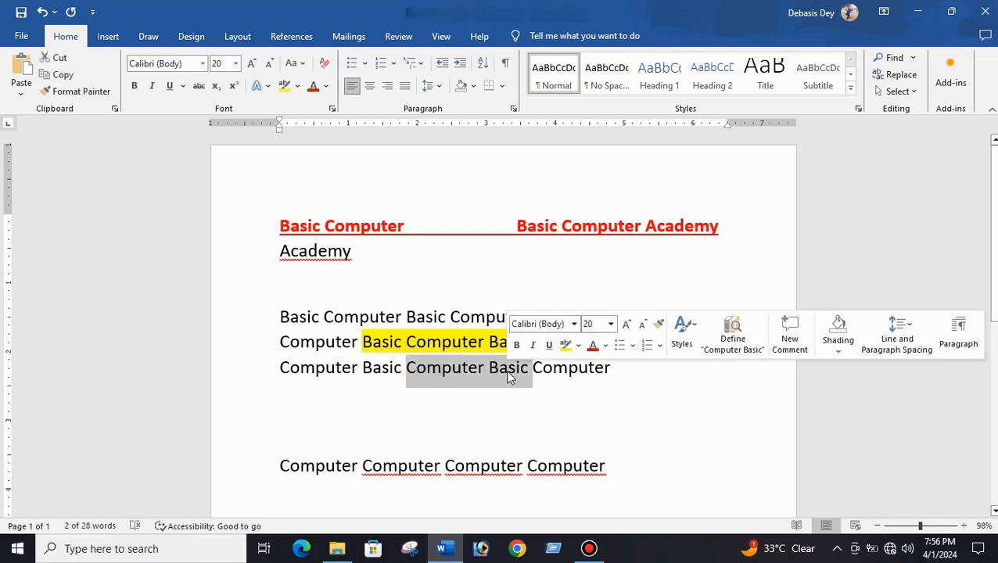
{"action": "left_click", "coordinate": [297, 86]}
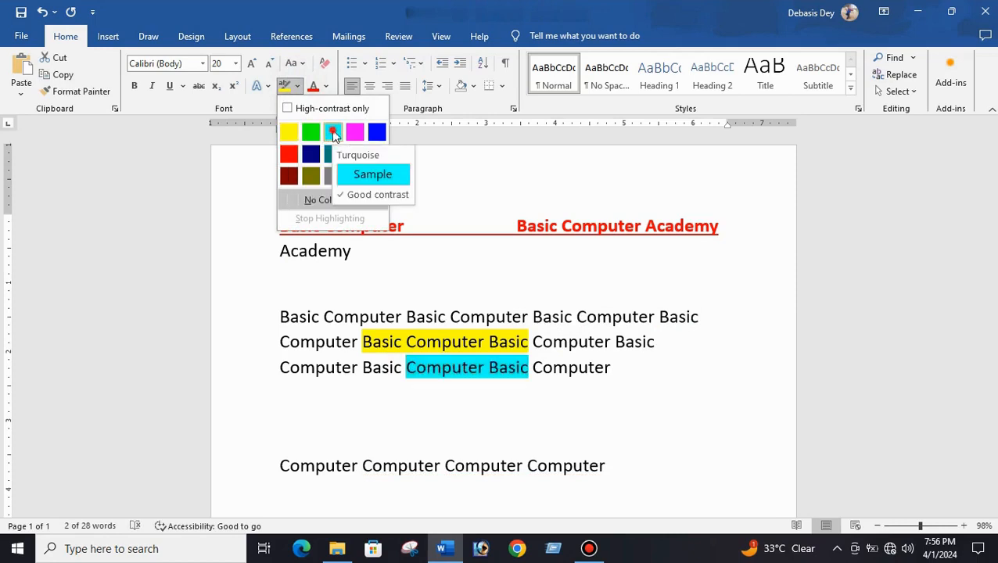
{"action": "left_click", "coordinate": [333, 134]}
{"action": "left_click", "coordinate": [382, 401]}
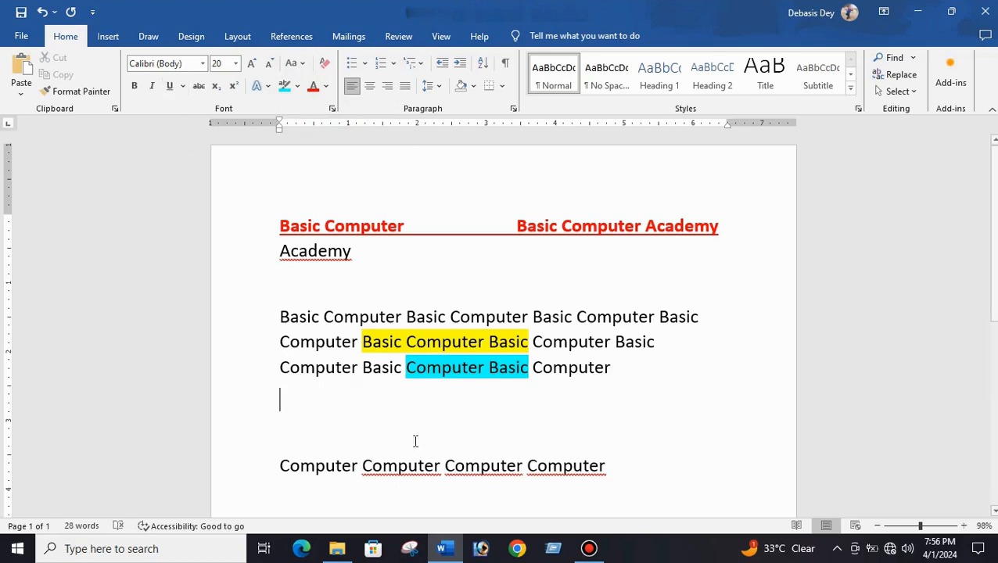
- Insert an extra 'u' into the first 'Computer' of the paragraph to misspell it as 'Compuuter'
{"action": "left_click", "coordinate": [372, 317]}
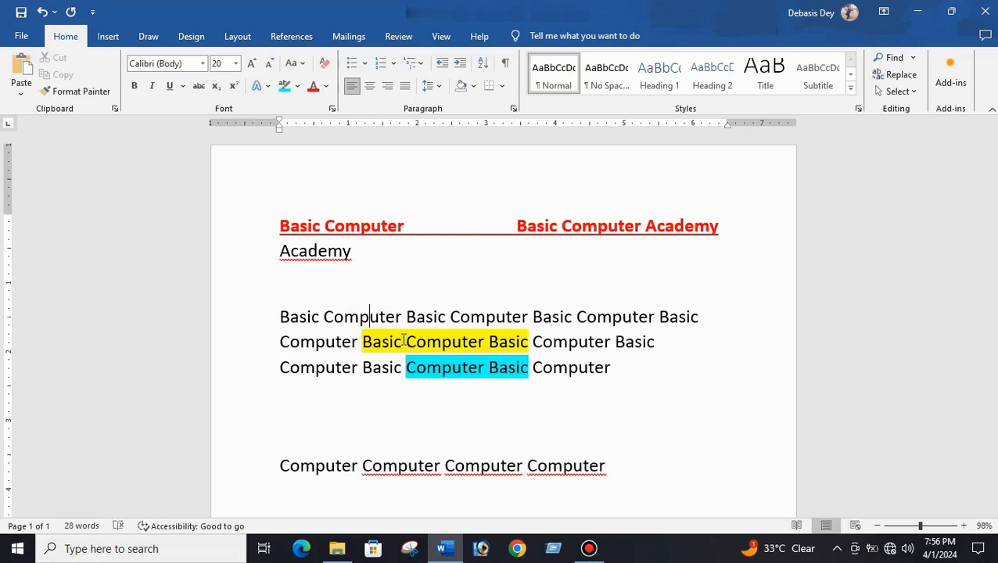
{"action": "type", "text": "u"}
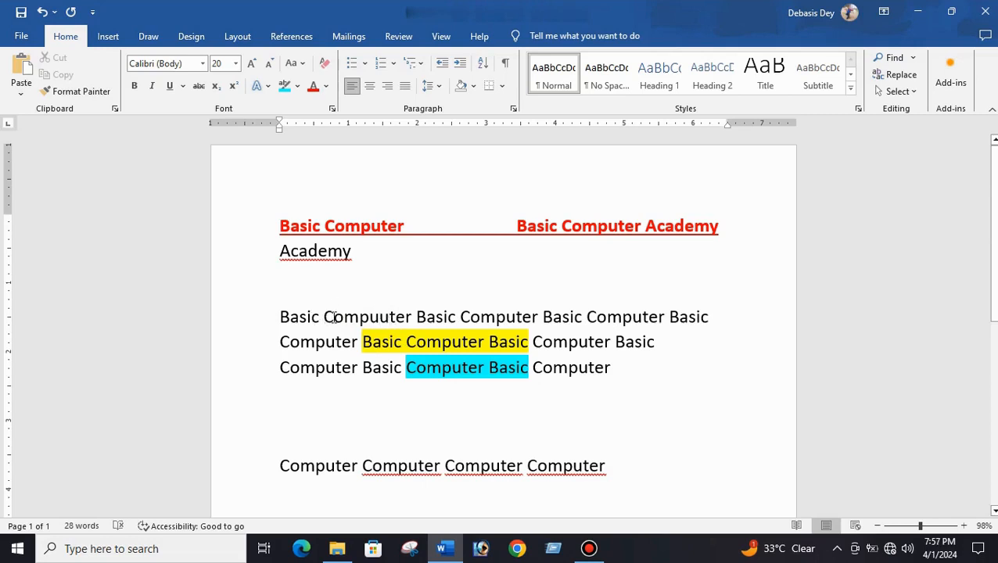
- Apply strikethrough to the misspelled word 'Compuuter' at the start of the paragraph
{"action": "left_click_drag", "start_coordinate": [328, 317], "coordinate": [417, 319]}
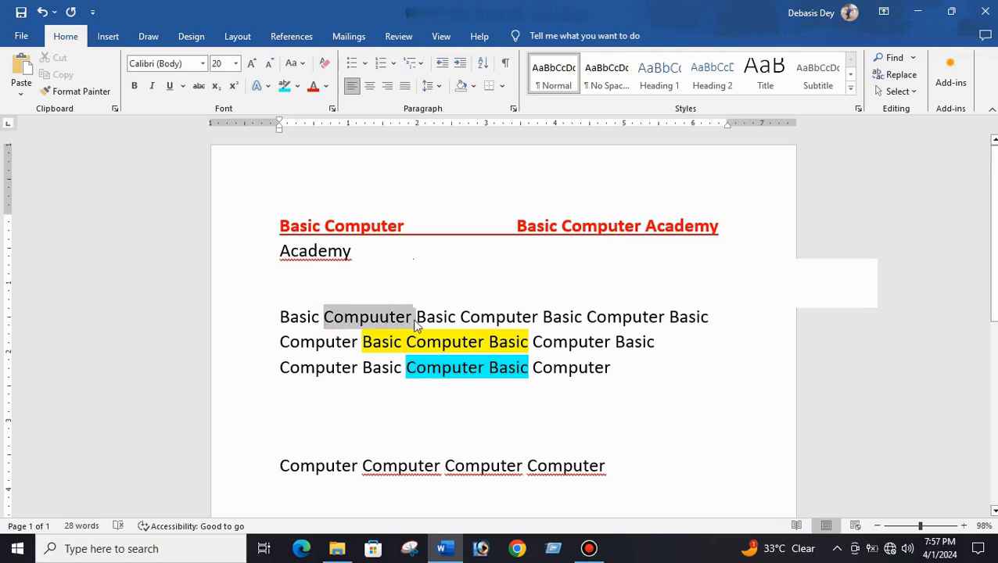
{"action": "left_click", "coordinate": [197, 88]}
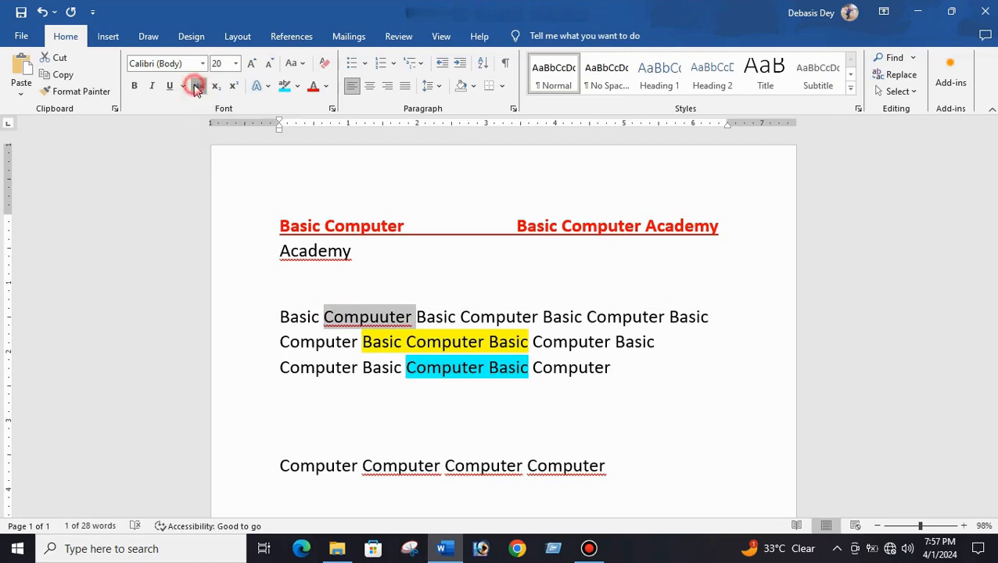
{"action": "left_click", "coordinate": [389, 314]}
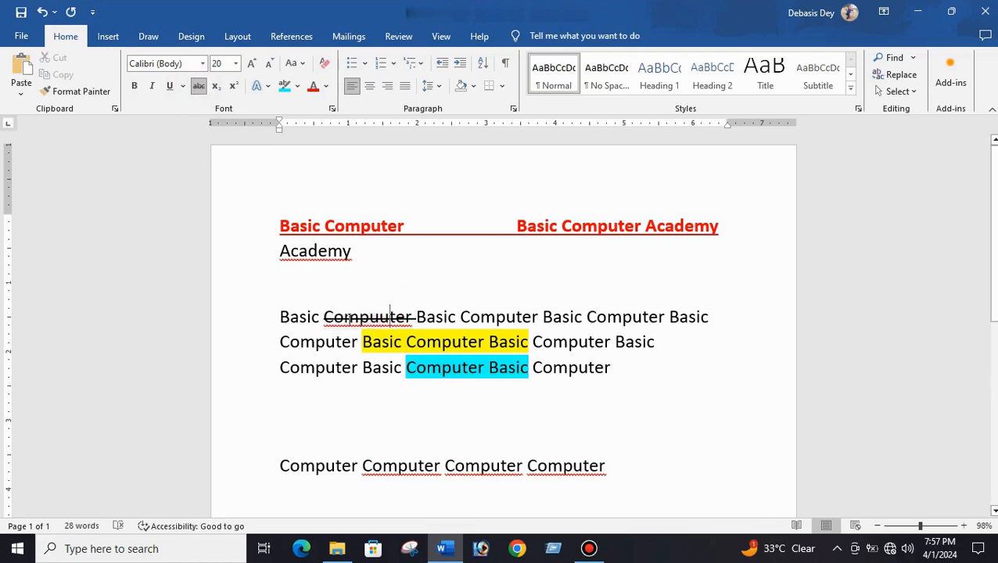
- Type the correct word 'Computer' without strikethrough right after the struck-through word
{"action": "left_click", "coordinate": [417, 316]}
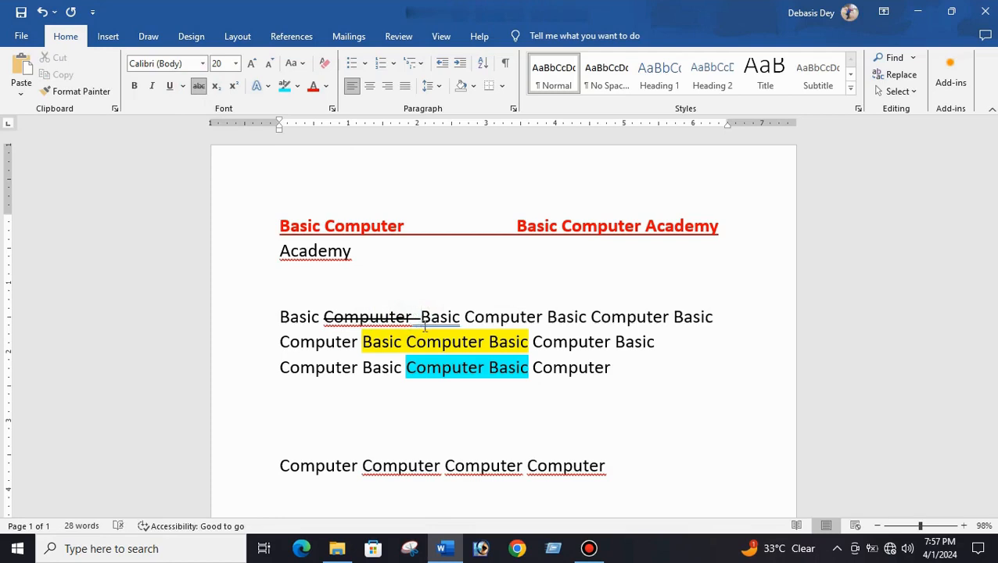
{"action": "type", "text": "C"}
{"action": "key", "text": "BackSpace"}
{"action": "key", "text": "BackSpace"}
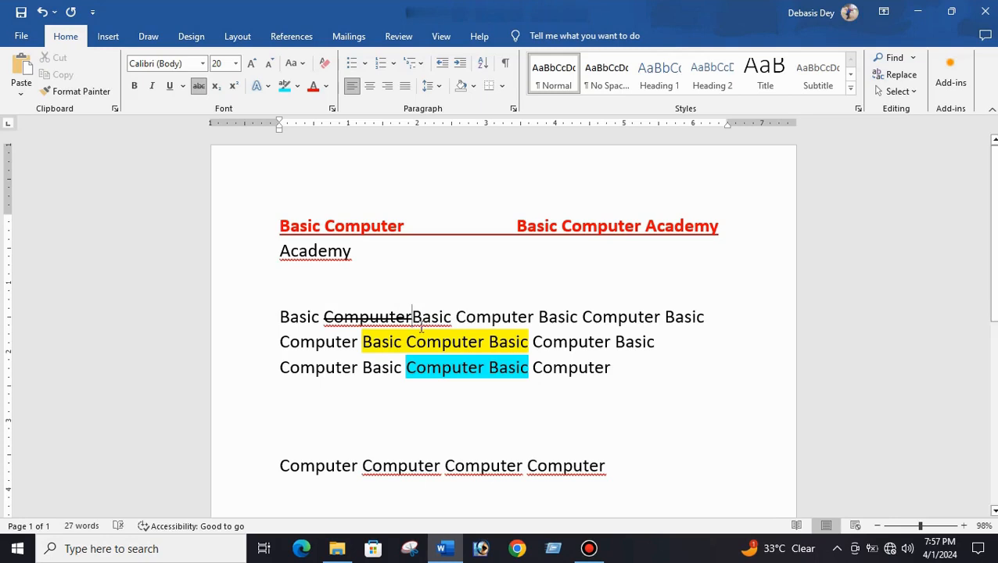
{"action": "left_click", "coordinate": [200, 87]}
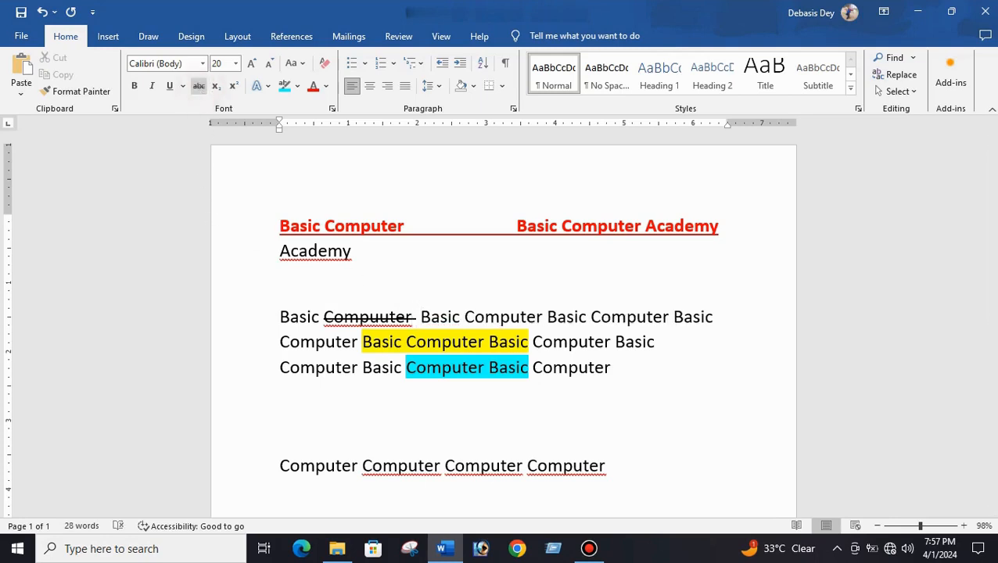
{"action": "left_click", "coordinate": [200, 88]}
{"action": "type", "text": "C"}
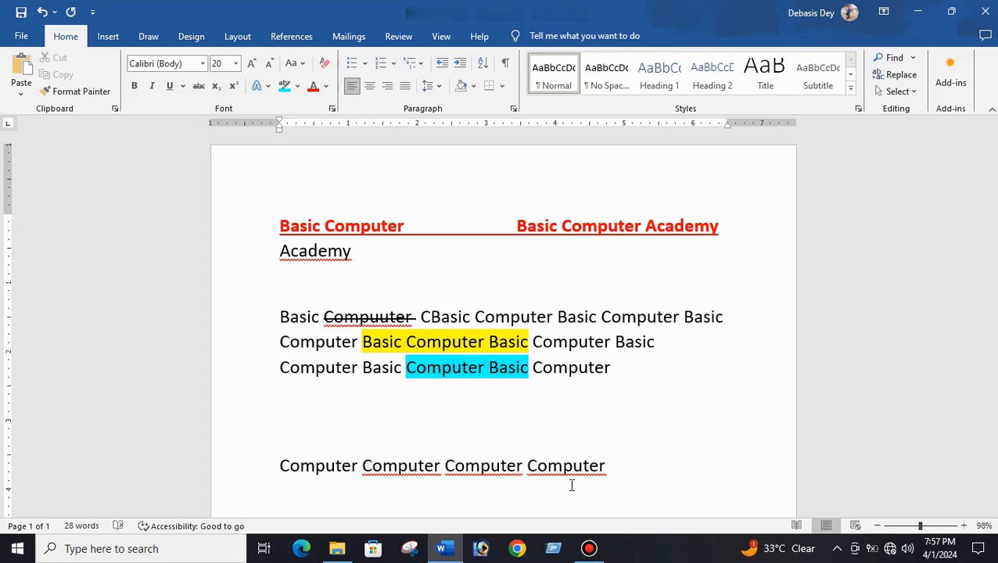
{"action": "type", "text": "omp"}
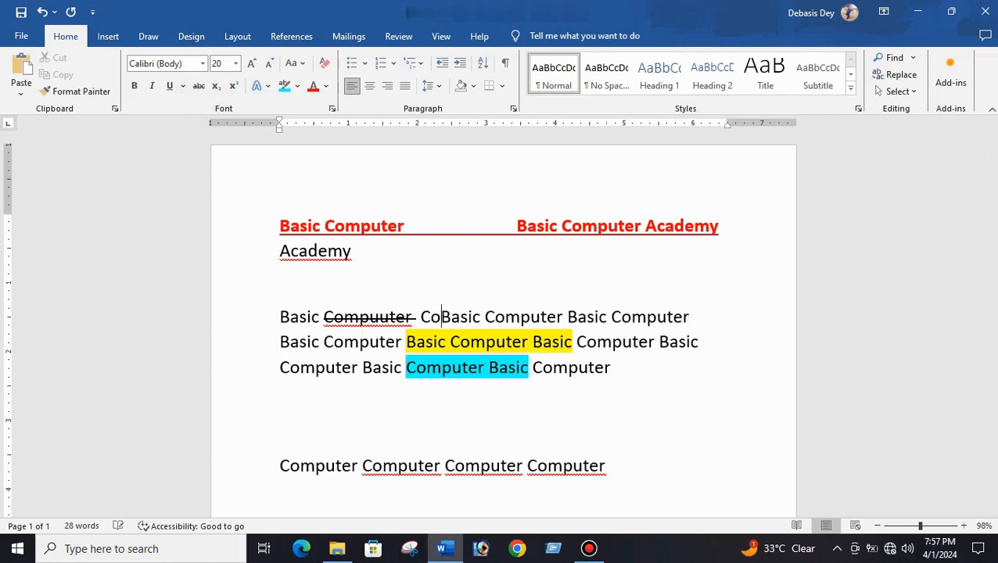
{"action": "type", "text": "uter"}
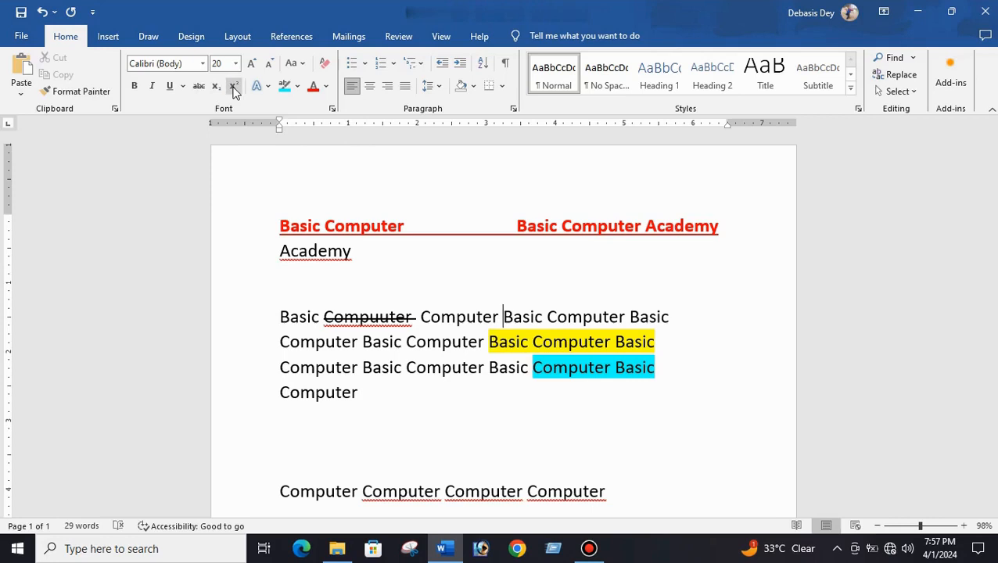
- Type H2o on the blank line below the paragraph and make its 2 subscript
{"action": "scroll", "coordinate": [347, 324], "scroll_direction": "down", "scroll_amount": 1}
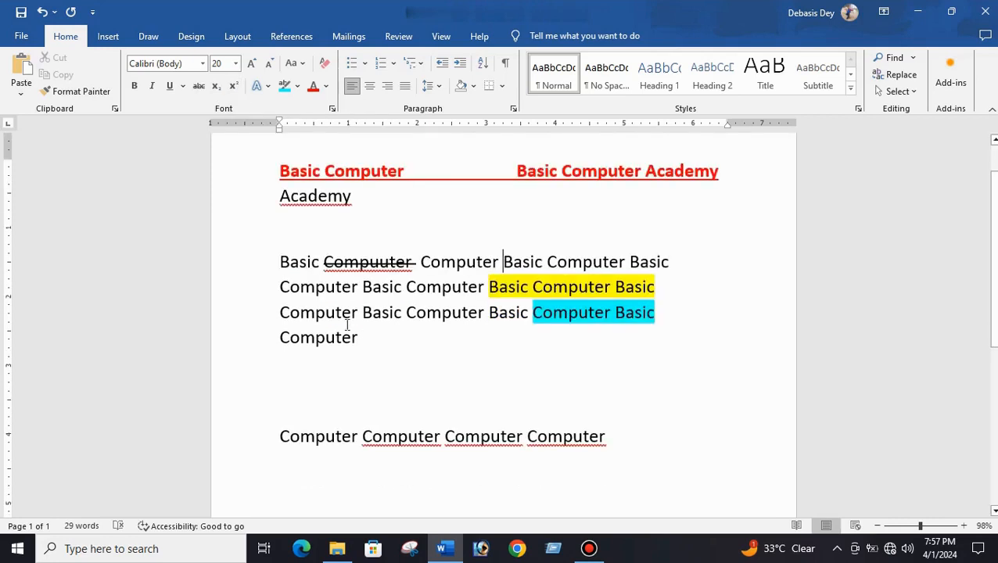
{"action": "left_click", "coordinate": [294, 379]}
{"action": "type", "text": "H@O"}
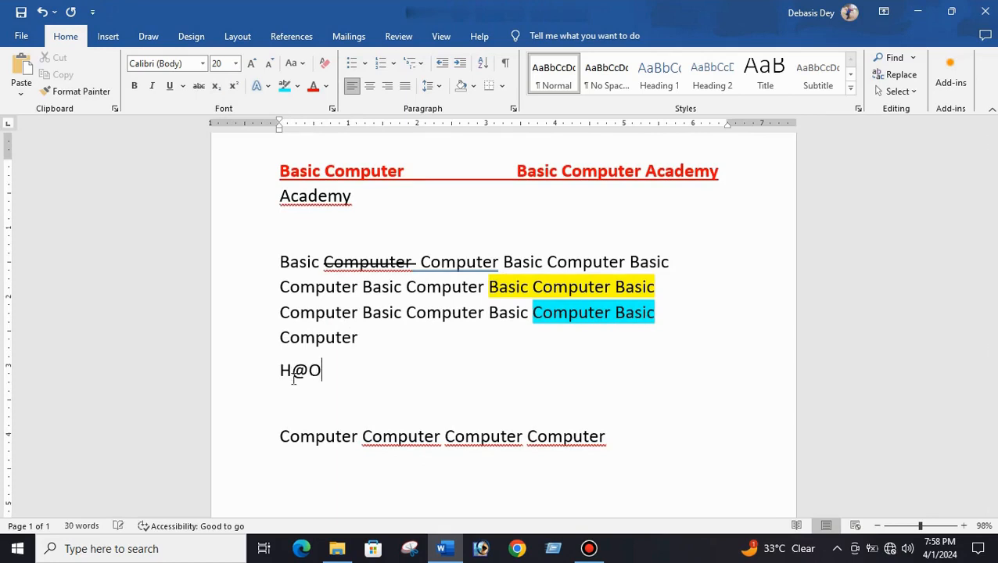
{"action": "key", "text": "BackSpace"}
{"action": "key", "text": "BackSpace"}
{"action": "type", "text": "2o"}
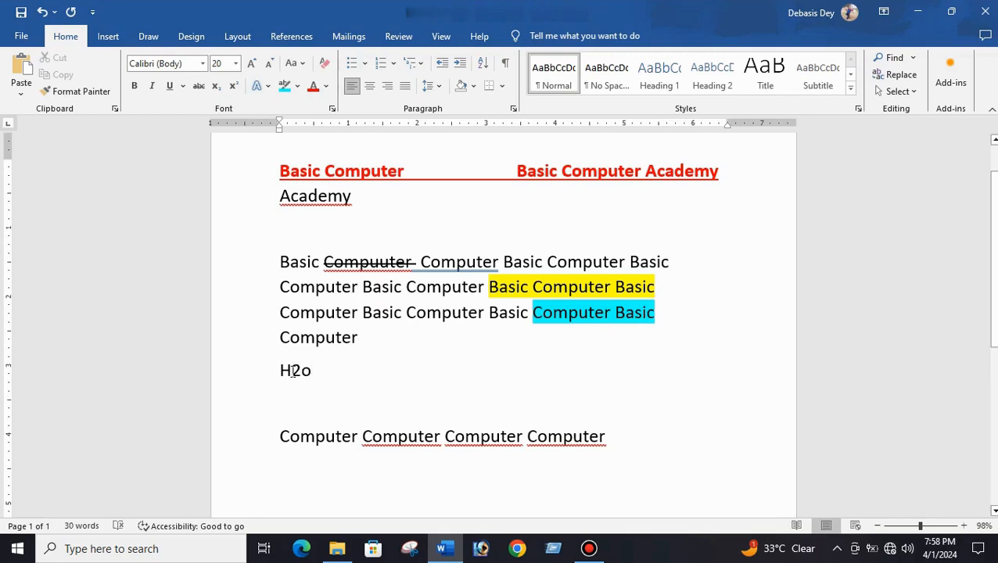
{"action": "left_click_drag", "start_coordinate": [294, 378], "coordinate": [298, 378]}
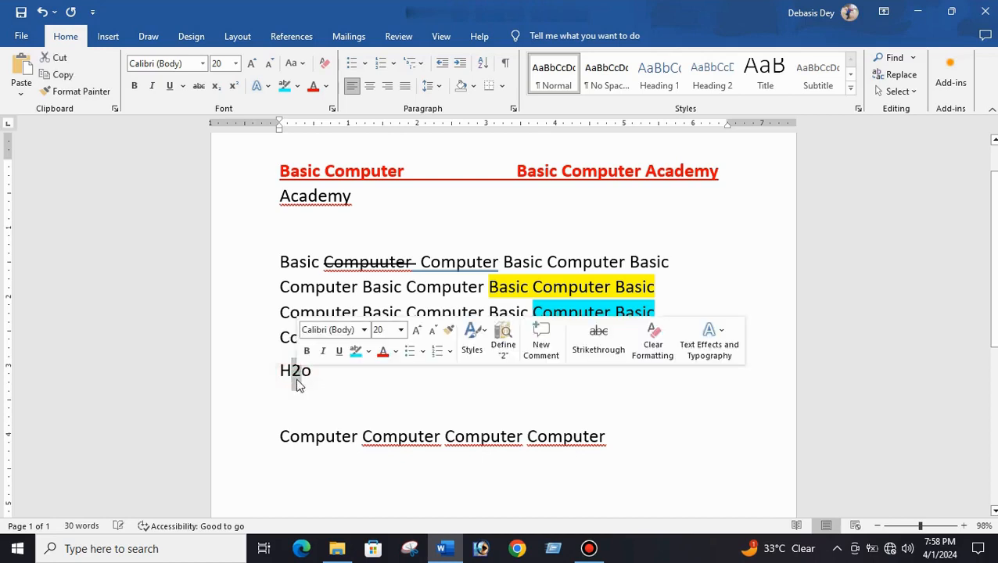
{"action": "left_click", "coordinate": [215, 86]}
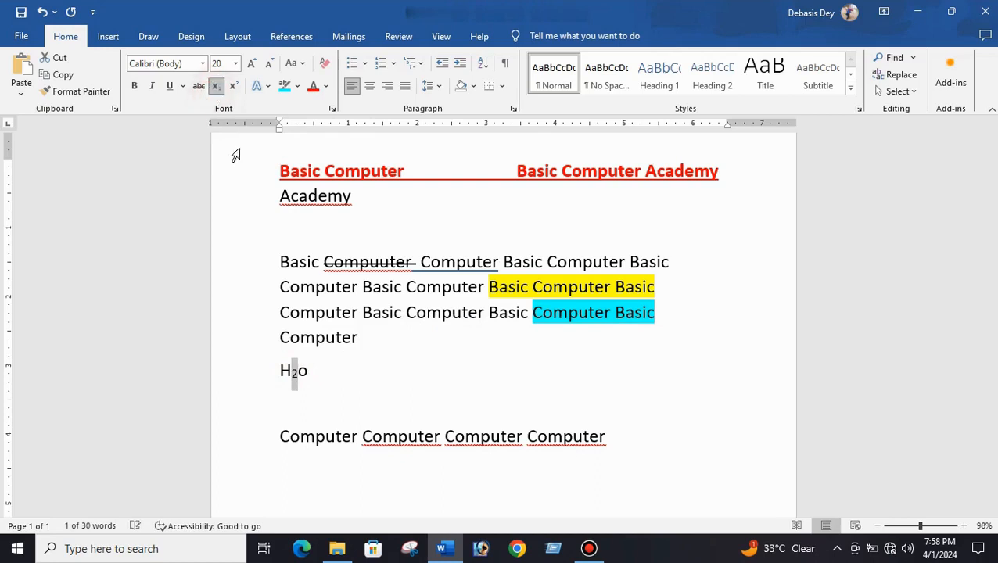
- Type H2SO4 beside H2o and make its 2 and 4 subscript
{"action": "left_click", "coordinate": [314, 378]}
{"action": "left_click", "coordinate": [606, 444]}
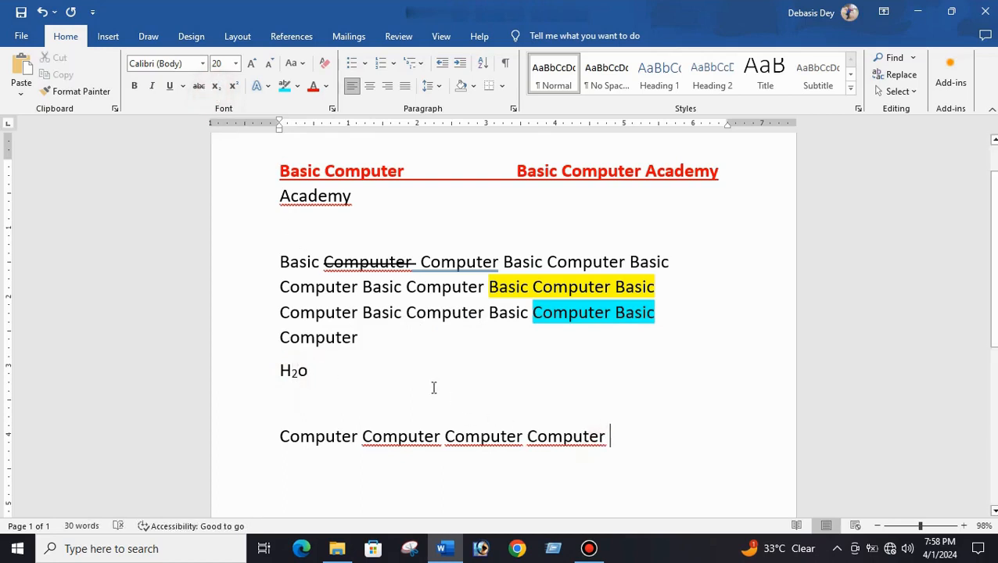
{"action": "left_click", "coordinate": [376, 369]}
{"action": "type", "text": "H2"}
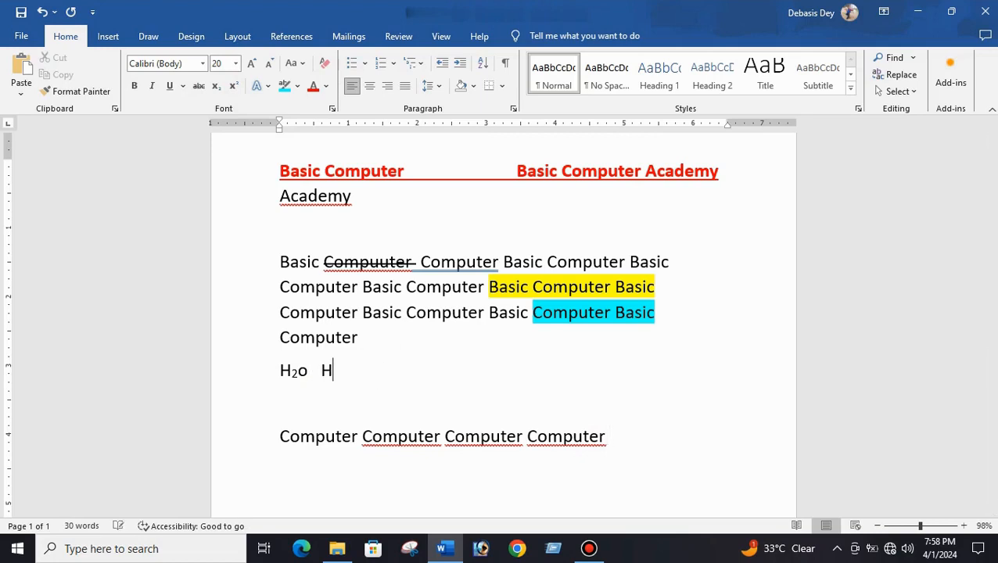
{"action": "type", "text": "s"}
{"action": "key", "text": "BackSpace"}
{"action": "type", "text": "SO4"}
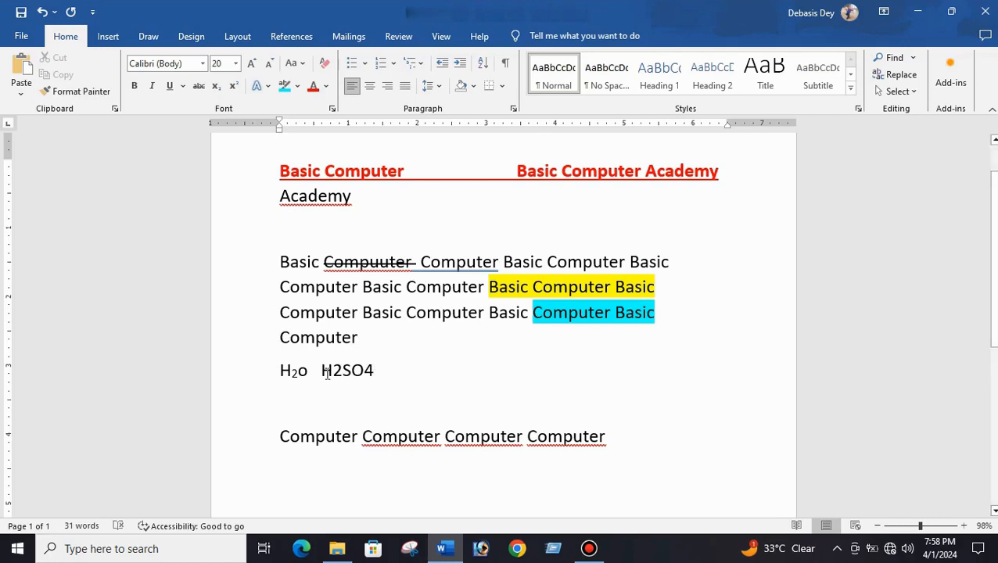
{"action": "left_click_drag", "start_coordinate": [332, 371], "coordinate": [342, 373]}
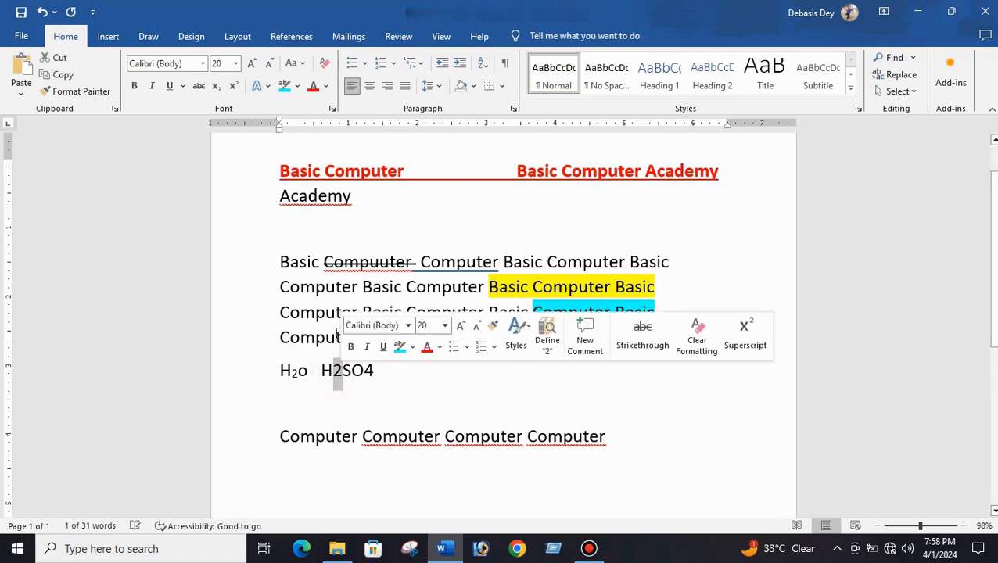
{"action": "left_click", "coordinate": [216, 88]}
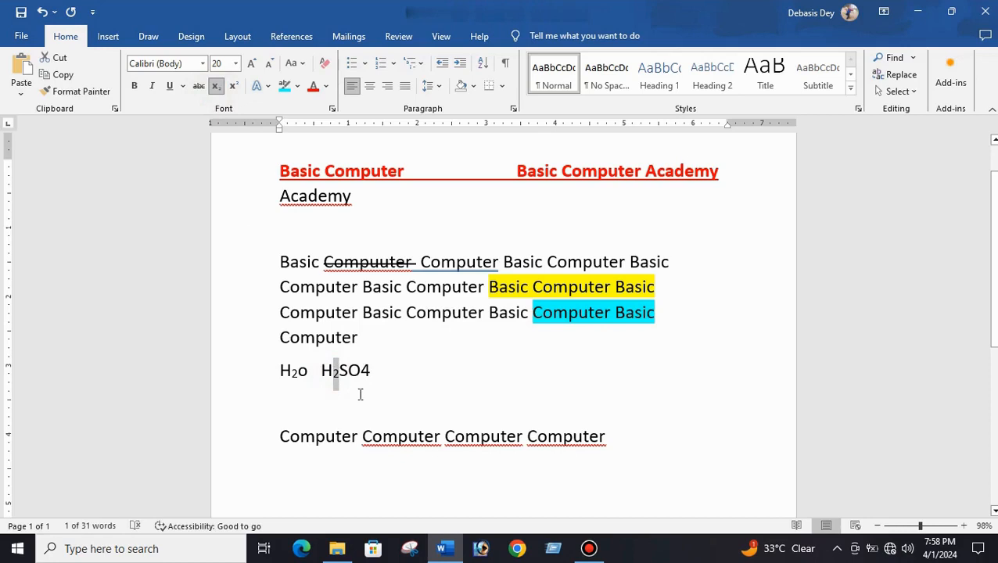
{"action": "left_click_drag", "start_coordinate": [360, 372], "coordinate": [370, 372]}
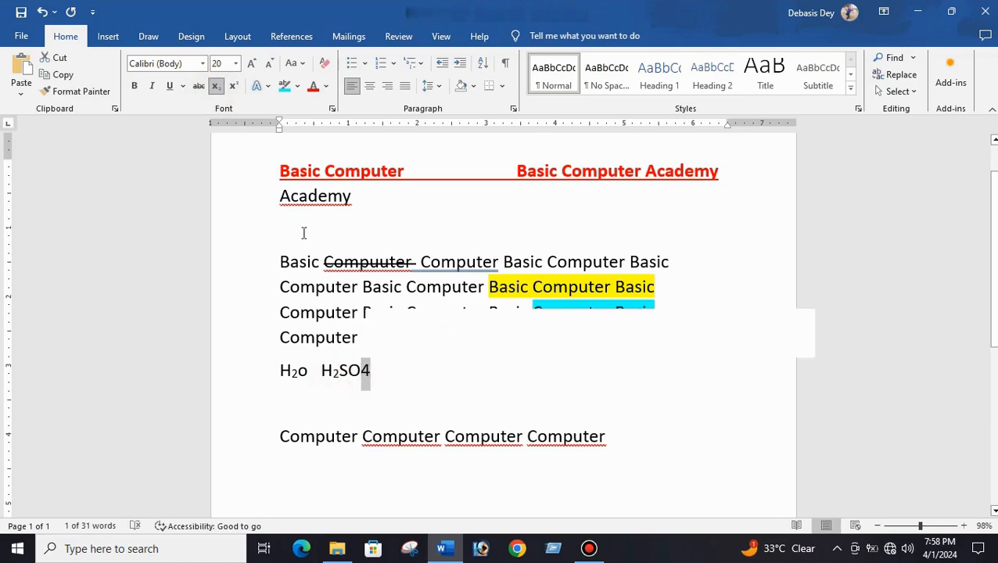
{"action": "left_click", "coordinate": [216, 86]}
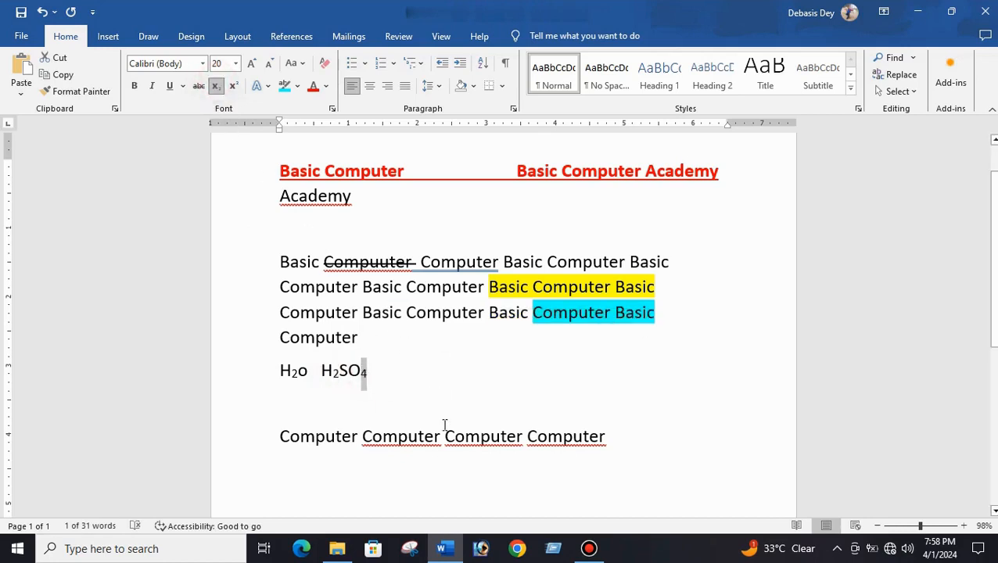
- Type and delete sample text after H2SO4, once in subscript and once with subscript switched off
{"action": "left_click", "coordinate": [386, 345]}
{"action": "left_click", "coordinate": [382, 379]}
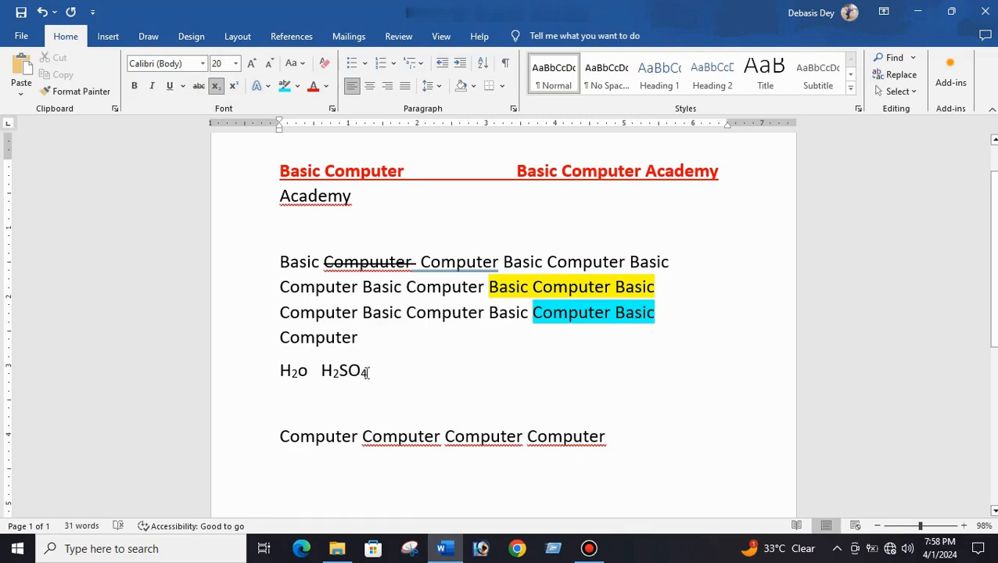
{"action": "type", "text": "FDFDFDDD"}
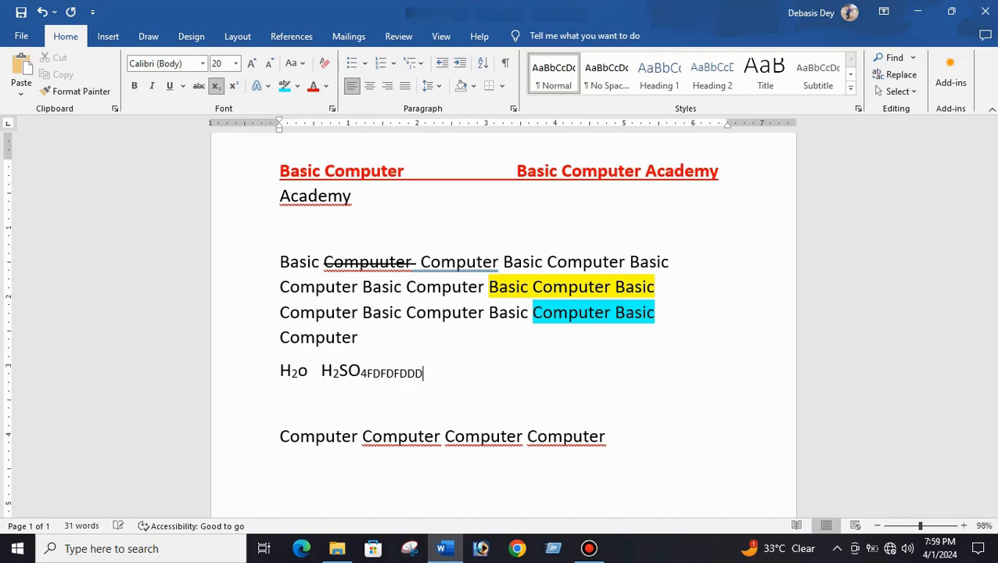
{"action": "type", "text": " DSFFGSDSD"}
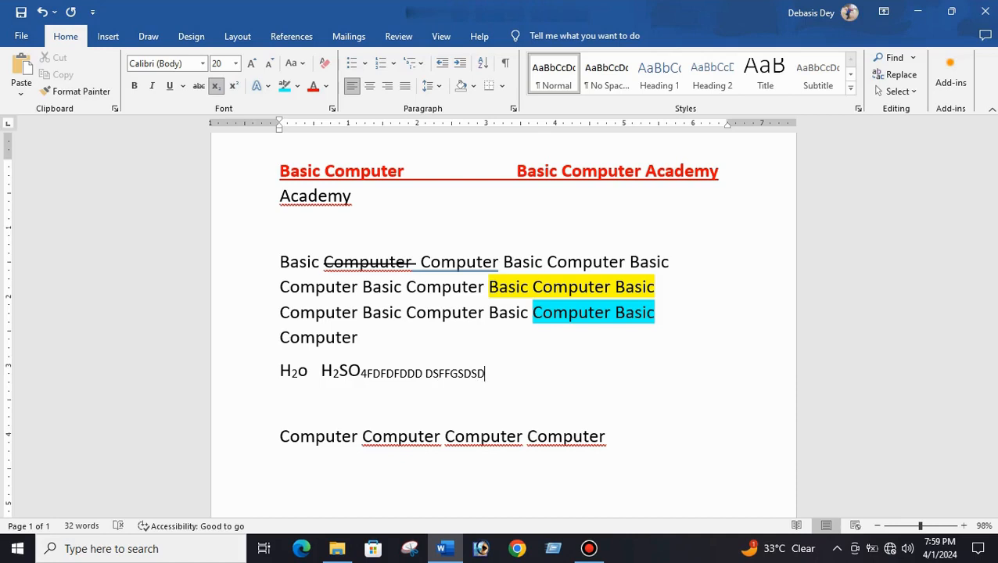
{"action": "key", "text": "BackSpace"}
{"action": "key", "text": "BackSpace"}
{"action": "key", "text": "BackSpace"}
{"action": "key", "text": "BackSpace"}
{"action": "key", "text": "BackSpace"}
{"action": "key", "text": "BackSpace"}
{"action": "key", "text": "BackSpace"}
{"action": "key", "text": "BackSpace"}
{"action": "key", "text": "BackSpace"}
{"action": "key", "text": "BackSpace"}
{"action": "key", "text": "BackSpace"}
{"action": "key", "text": "BackSpace"}
{"action": "key", "text": "BackSpace"}
{"action": "key", "text": "BackSpace"}
{"action": "key", "text": "BackSpace"}
{"action": "key", "text": "BackSpace"}
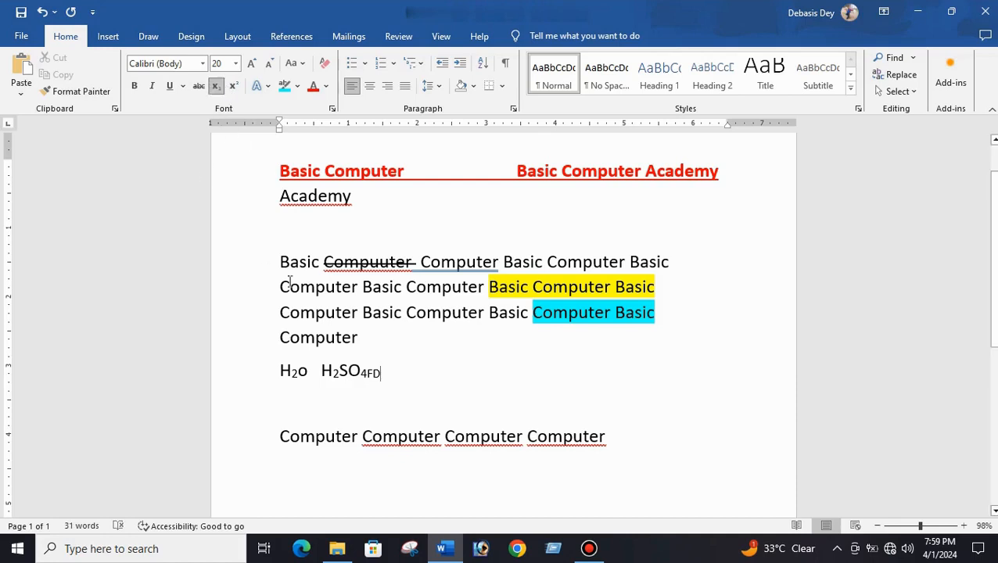
{"action": "key", "text": "BackSpace"}
{"action": "key", "text": "BackSpace"}
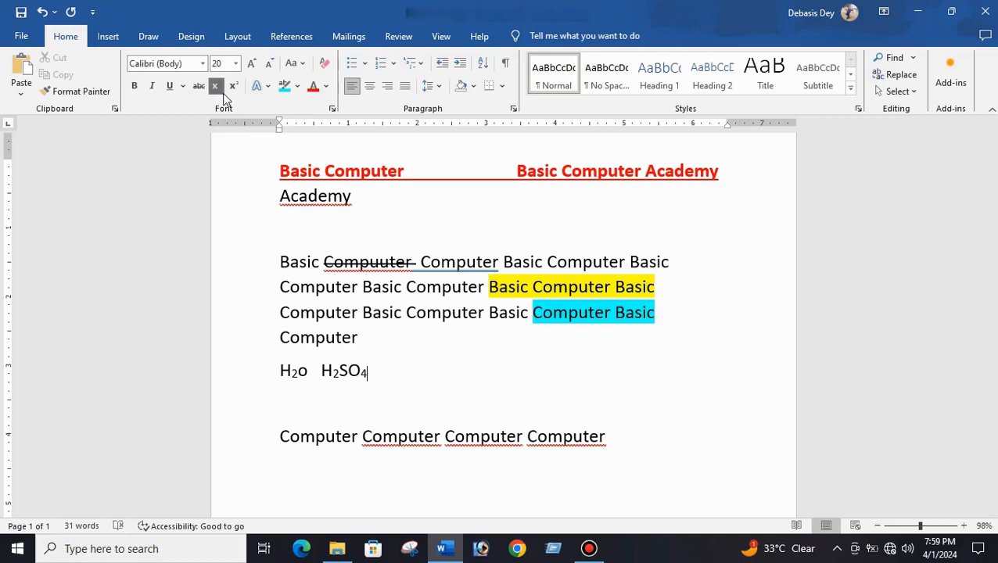
{"action": "left_click", "coordinate": [217, 89]}
{"action": "type", "text": "FGJFH"}
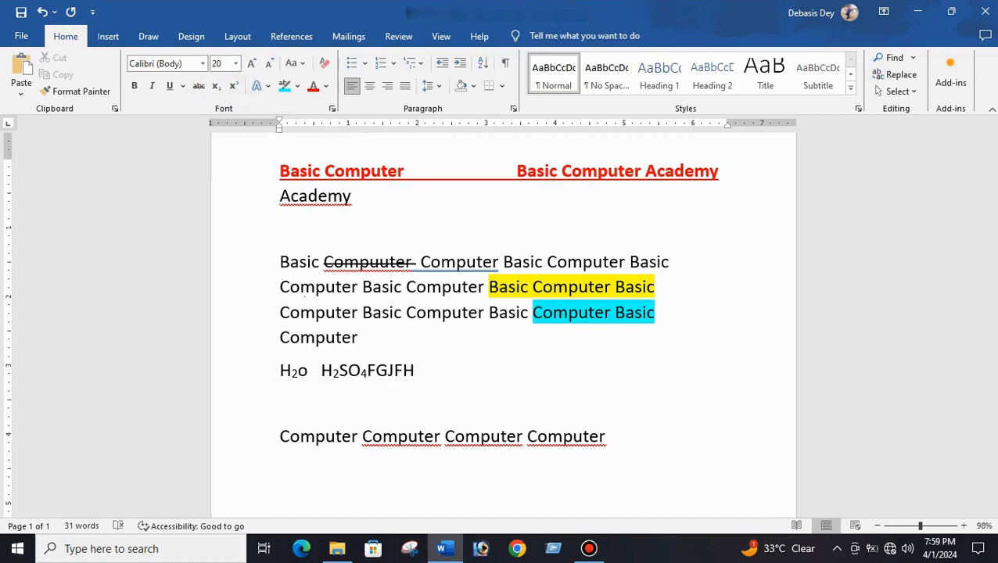
{"action": "key", "text": "BackSpace"}
{"action": "key", "text": "BackSpace"}
{"action": "key", "text": "BackSpace"}
{"action": "key", "text": "BackSpace"}
- Type A2+B2 on the next line and make both 2s superscript
{"action": "left_click", "coordinate": [297, 416]}
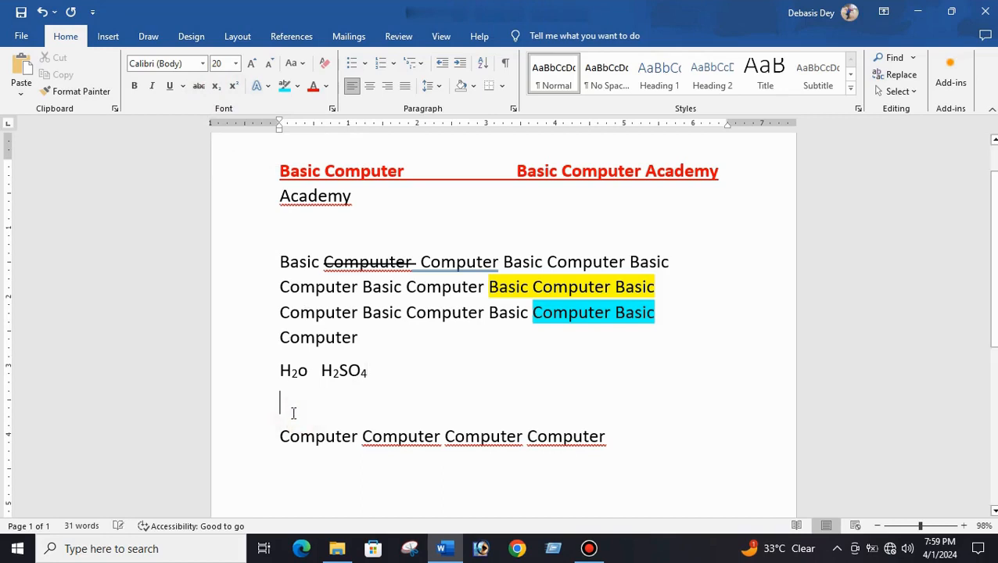
{"action": "type", "text": "A2="}
{"action": "key", "text": "BackSpace"}
{"action": "type", "text": "+B2"}
{"action": "left_click_drag", "start_coordinate": [289, 405], "coordinate": [300, 407]}
{"action": "left_click", "coordinate": [235, 88]}
{"action": "left_click_drag", "start_coordinate": [316, 403], "coordinate": [327, 404]}
{"action": "left_click", "coordinate": [234, 87]}
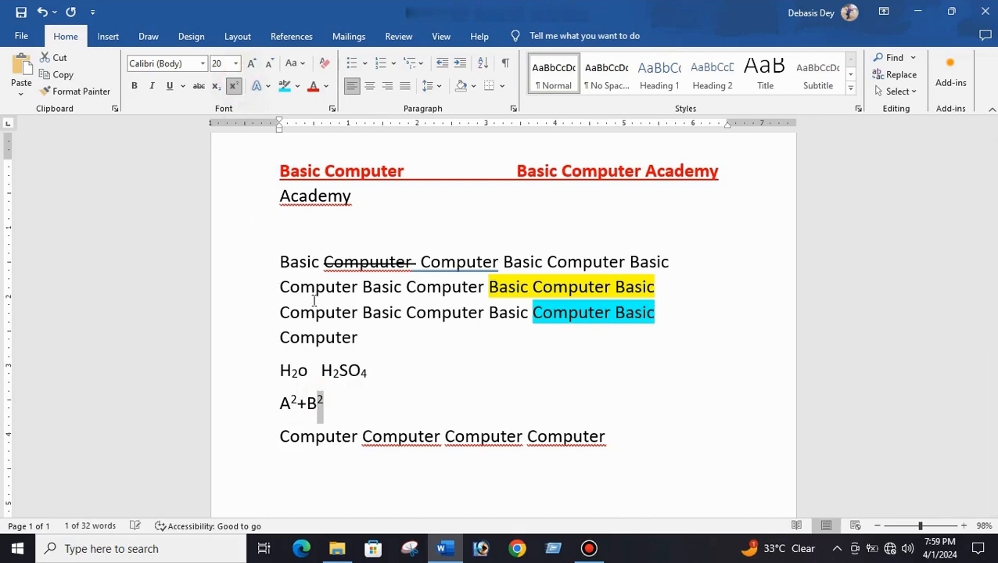
- Type and delete sample text after A2+B2, once in superscript and once with superscript switched off
{"action": "left_click", "coordinate": [378, 422]}
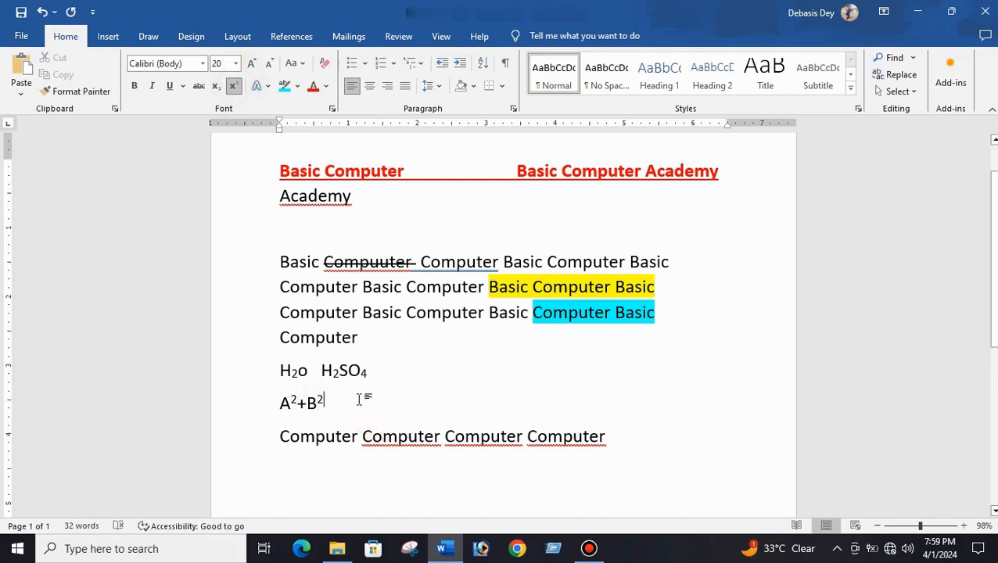
{"action": "type", "text": "GHRTGH"}
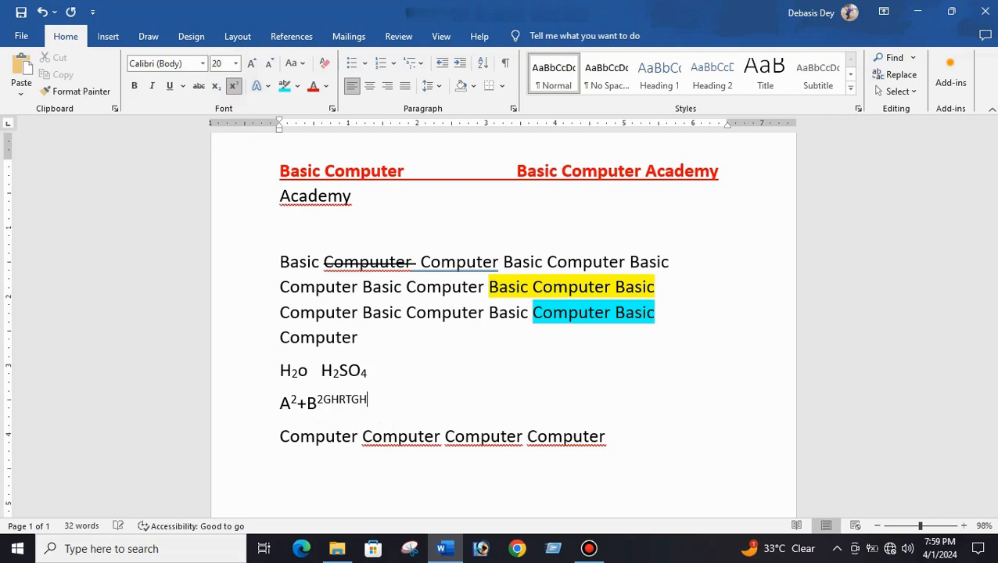
{"action": "type", "text": "D"}
{"action": "key", "text": "BackSpace"}
{"action": "key", "text": "BackSpace"}
{"action": "key", "text": "BackSpace"}
{"action": "key", "text": "BackSpace"}
{"action": "key", "text": "BackSpace"}
{"action": "left_click", "coordinate": [233, 86]}
{"action": "type", "text": "FRGERH"}
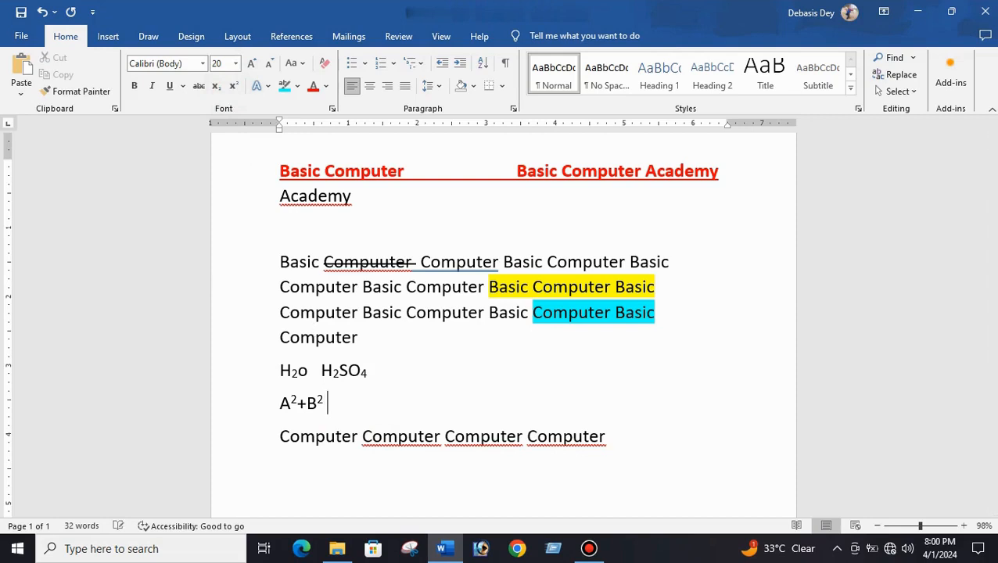
{"action": "key", "text": "BackSpace"}
{"action": "key", "text": "BackSpace"}
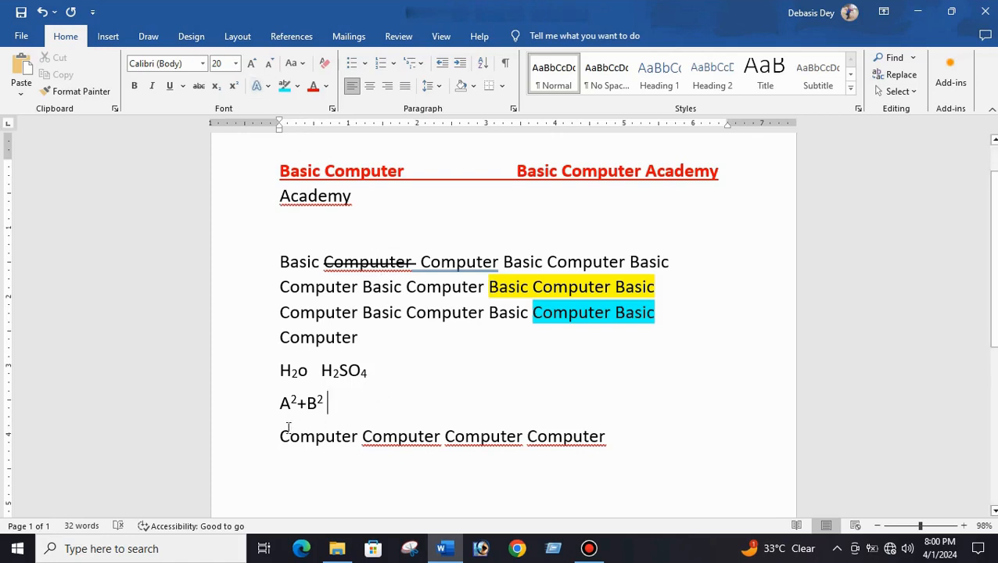
- Apply the blue outline text effect to the line of four 'Computer' words
{"action": "left_click_drag", "start_coordinate": [277, 442], "coordinate": [590, 452]}
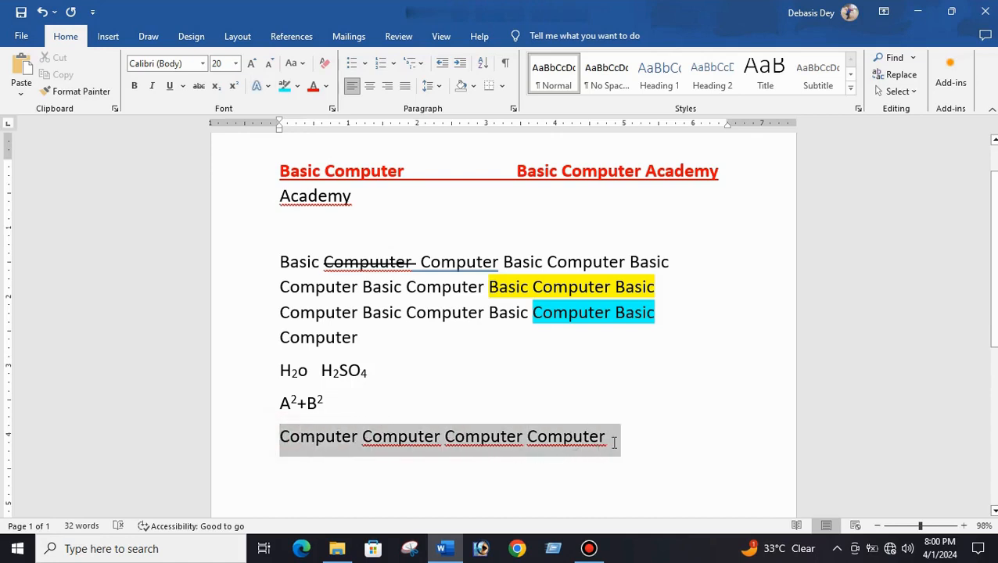
{"action": "left_click_drag", "start_coordinate": [614, 442], "coordinate": [614, 441]}
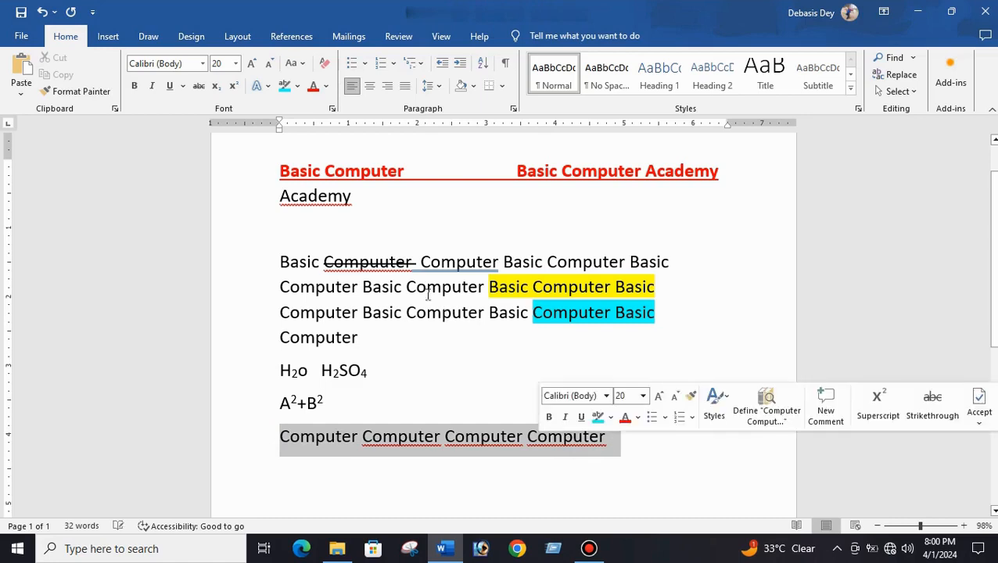
{"action": "left_click", "coordinate": [268, 88]}
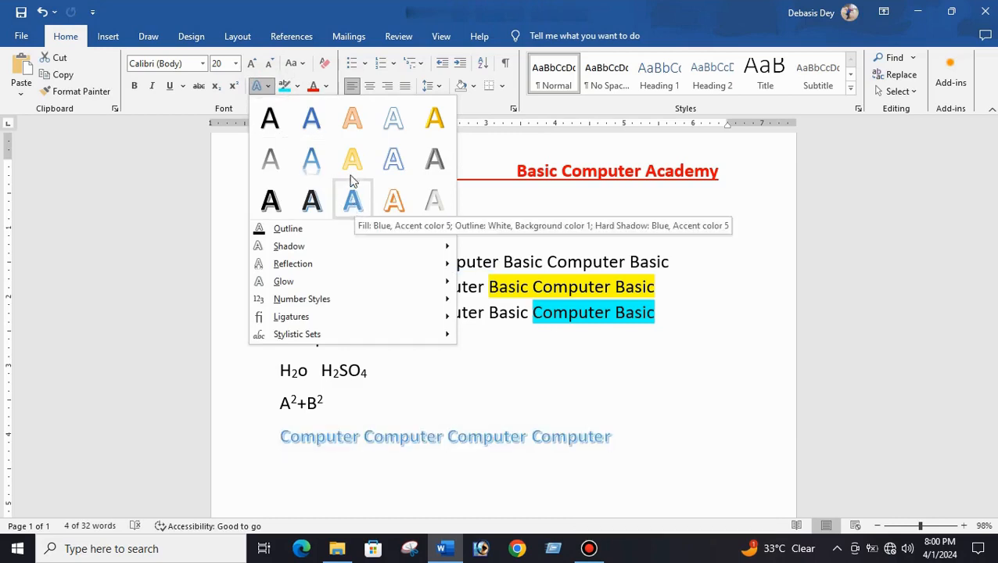
{"action": "left_click", "coordinate": [390, 161]}
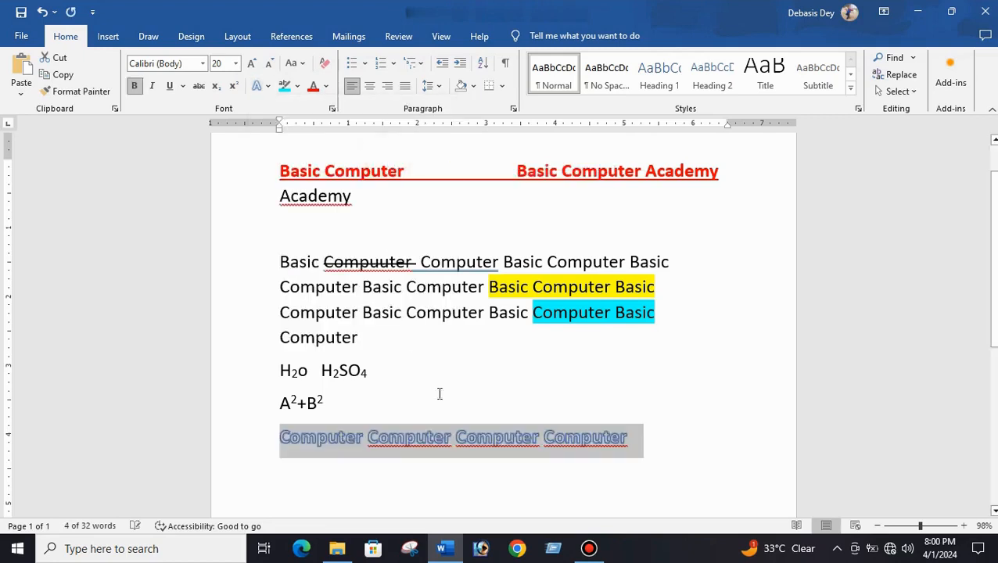
{"action": "left_click", "coordinate": [531, 463]}
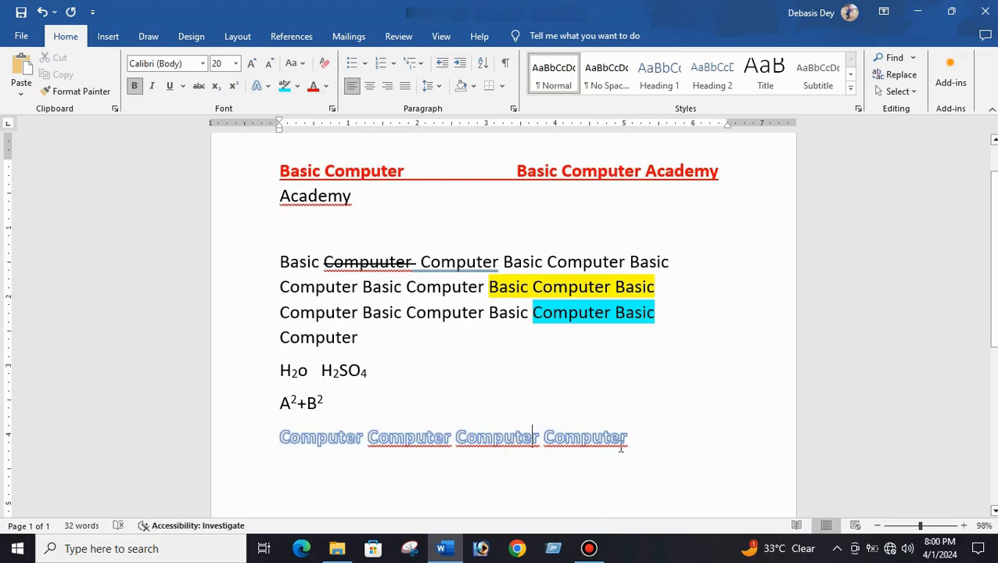
- Enlarge the font of the four-word 'Computer' line to 48 pt
{"action": "left_click_drag", "start_coordinate": [633, 437], "coordinate": [281, 428]}
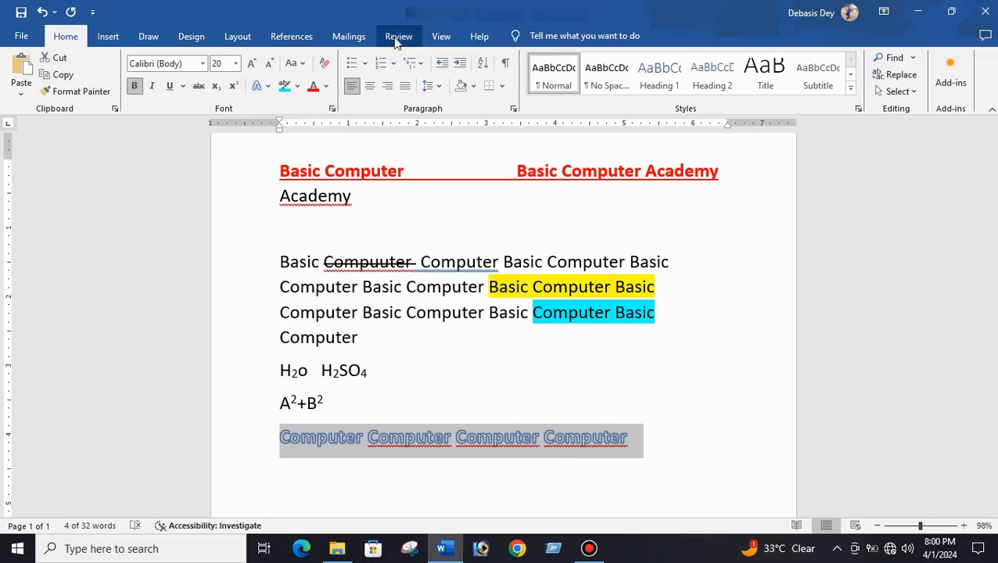
{"action": "left_click", "coordinate": [250, 64]}
{"action": "left_click", "coordinate": [250, 64]}
{"action": "left_click", "coordinate": [250, 64]}
{"action": "left_click", "coordinate": [250, 64]}
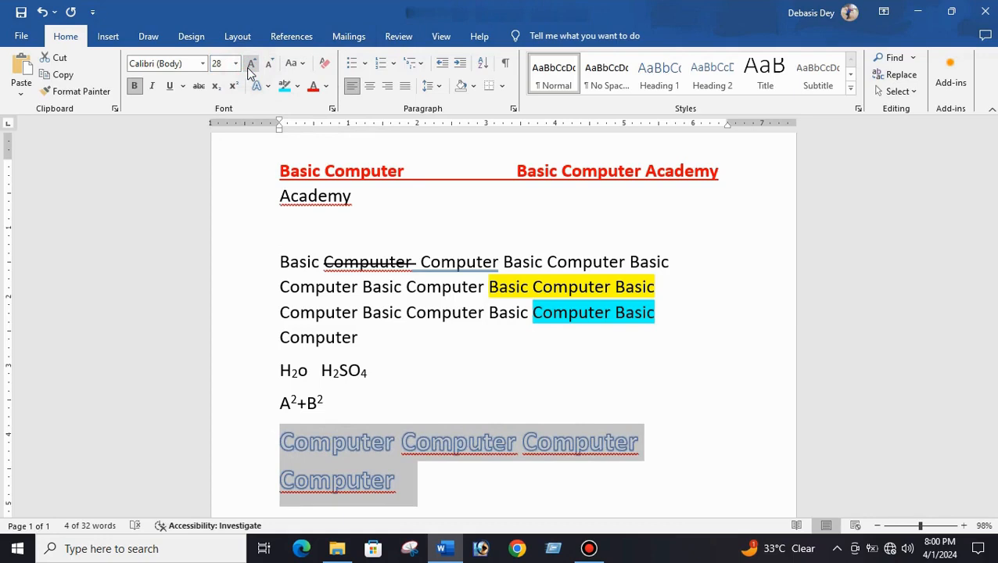
{"action": "left_click", "coordinate": [251, 65]}
{"action": "left_click", "coordinate": [250, 64]}
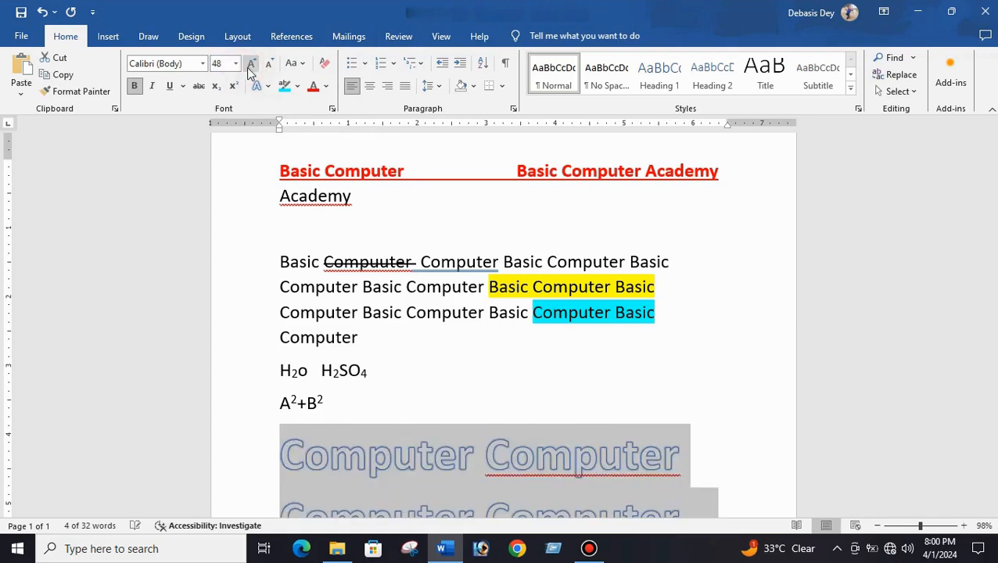
{"action": "scroll", "coordinate": [608, 477], "scroll_direction": "down", "scroll_amount": 4}
{"action": "left_click", "coordinate": [599, 467]}
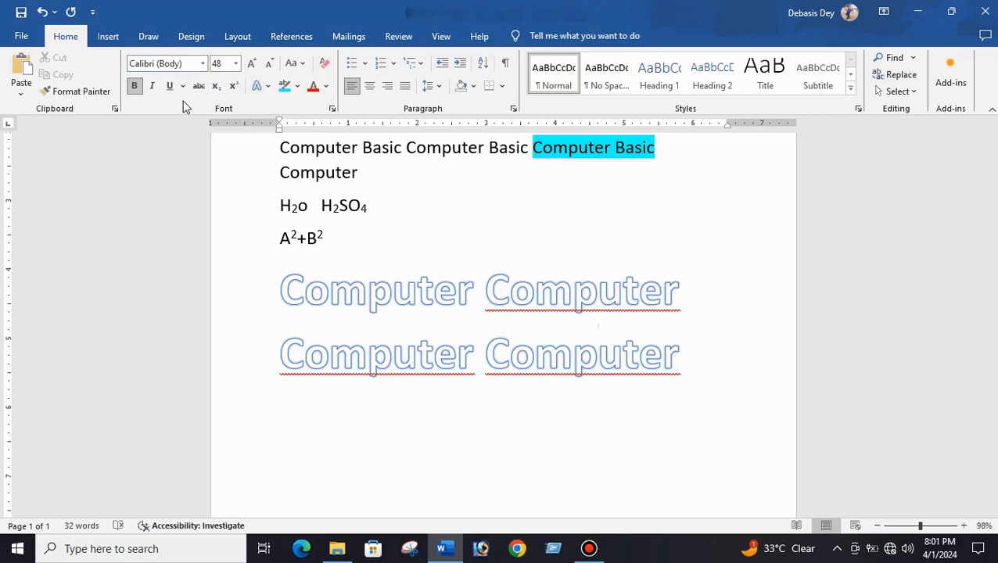
{"action": "left_click", "coordinate": [442, 237]}
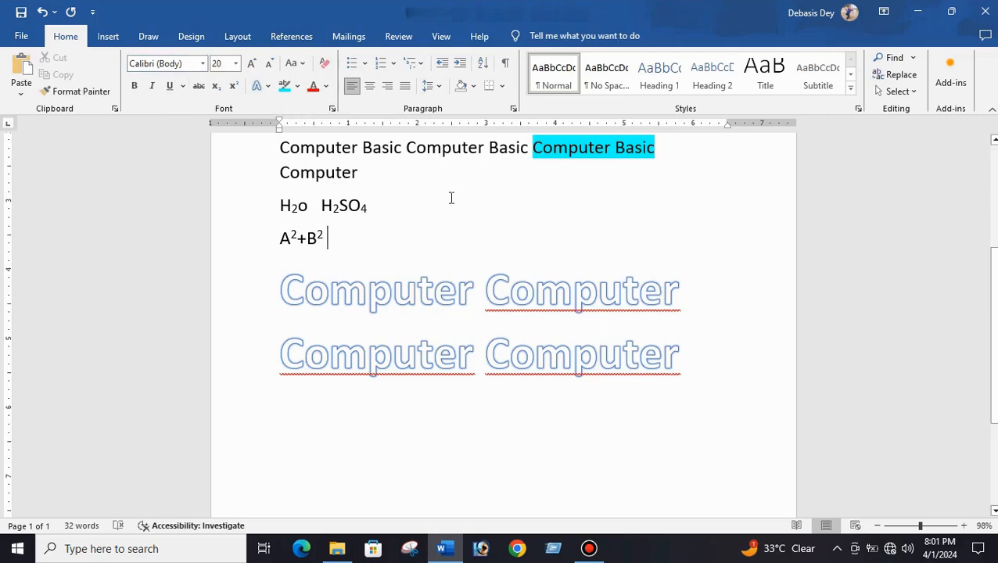
- Select all the document text and centre-align it
{"action": "scroll", "coordinate": [451, 198], "scroll_direction": "up", "scroll_amount": 5}
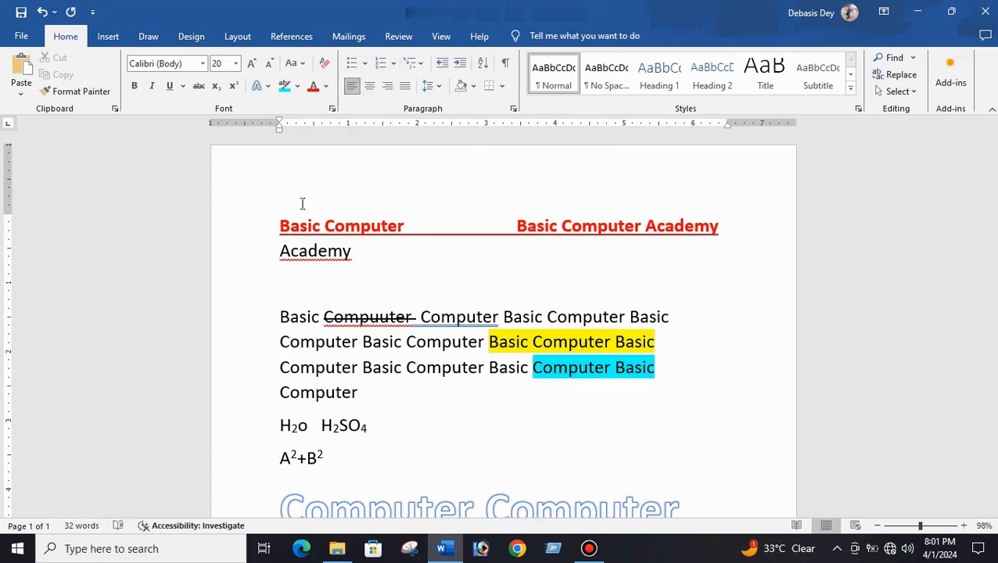
{"action": "left_click_drag", "start_coordinate": [266, 226], "coordinate": [682, 483]}
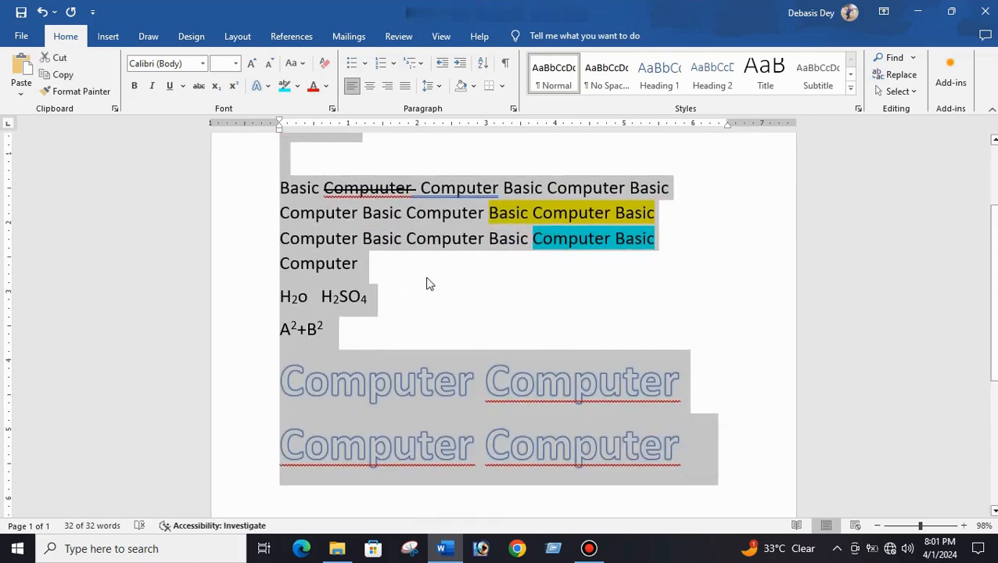
{"action": "scroll", "coordinate": [428, 283], "scroll_direction": "up", "scroll_amount": 3}
{"action": "scroll", "coordinate": [428, 283], "scroll_direction": "up", "scroll_amount": 1}
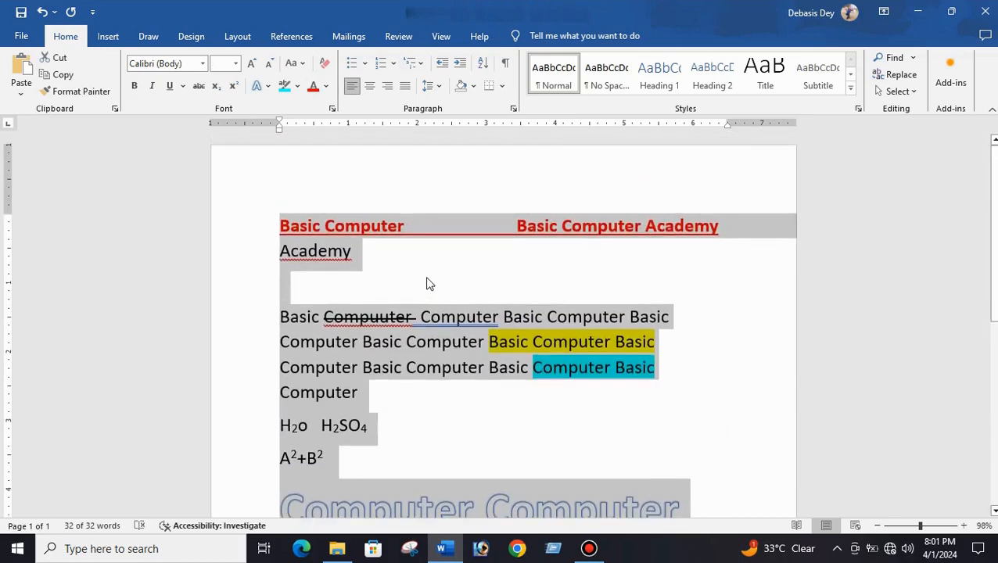
{"action": "left_click", "coordinate": [370, 86]}
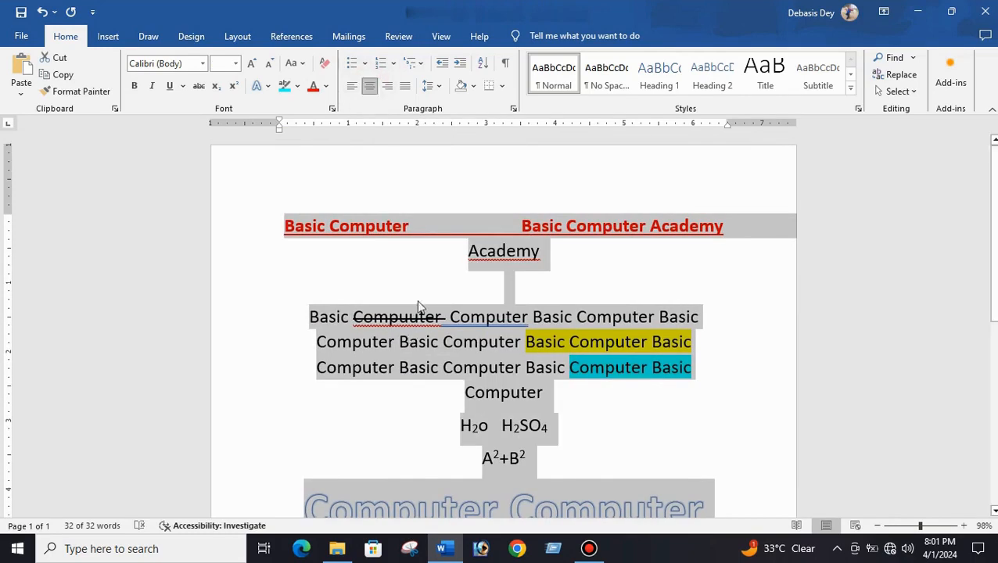
- Right-align the selected document text
{"action": "scroll", "coordinate": [470, 485], "scroll_direction": "down", "scroll_amount": 3}
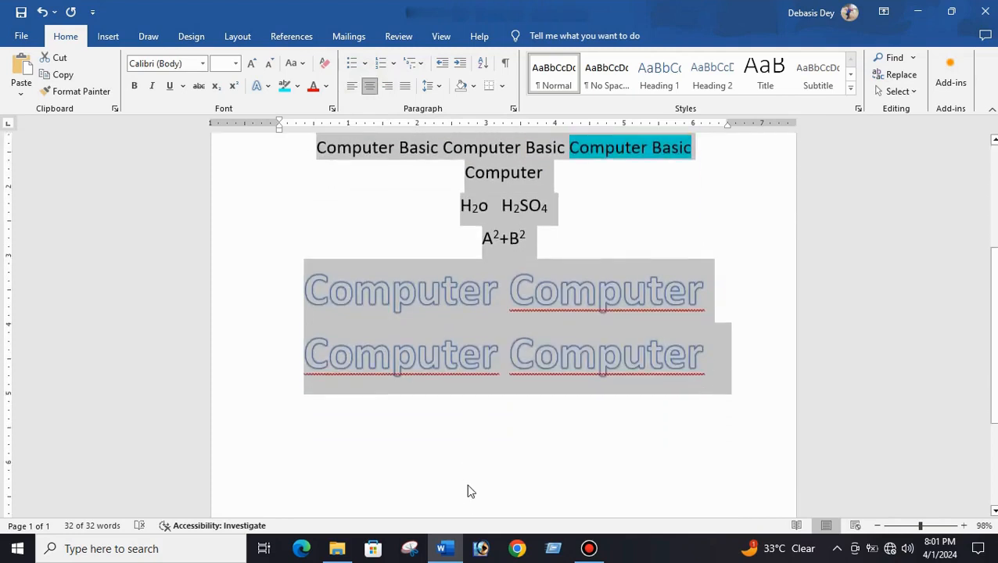
{"action": "scroll", "coordinate": [470, 490], "scroll_direction": "up", "scroll_amount": 3}
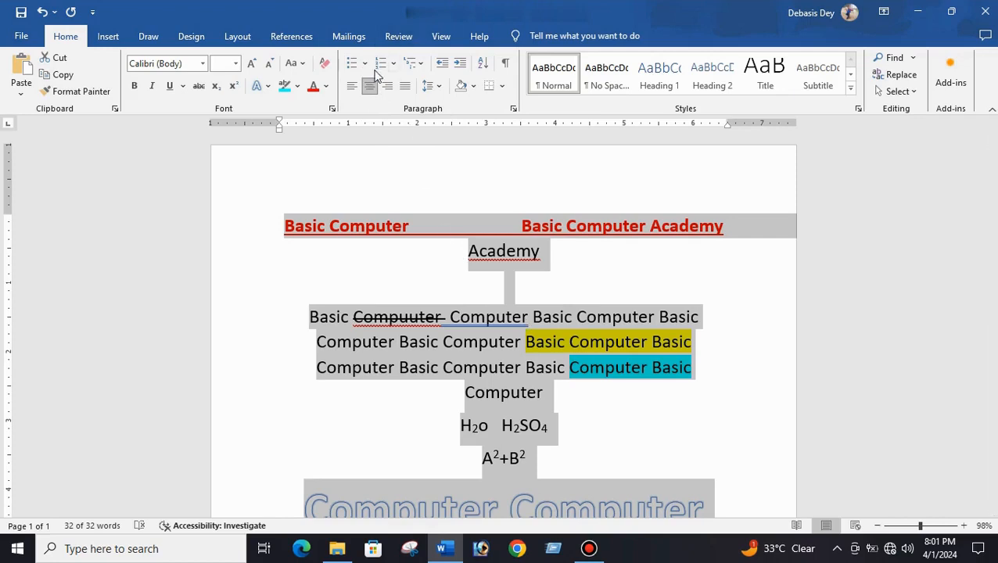
{"action": "left_click", "coordinate": [389, 88]}
{"action": "left_click", "coordinate": [766, 333]}
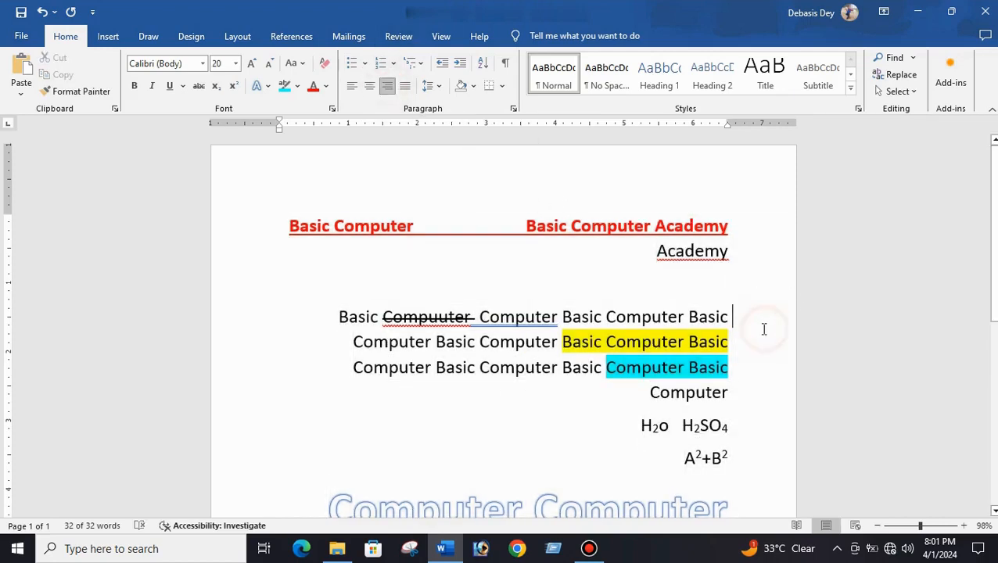
- Reselect all the document text and left-align it
{"action": "scroll", "coordinate": [721, 380], "scroll_direction": "down", "scroll_amount": 3}
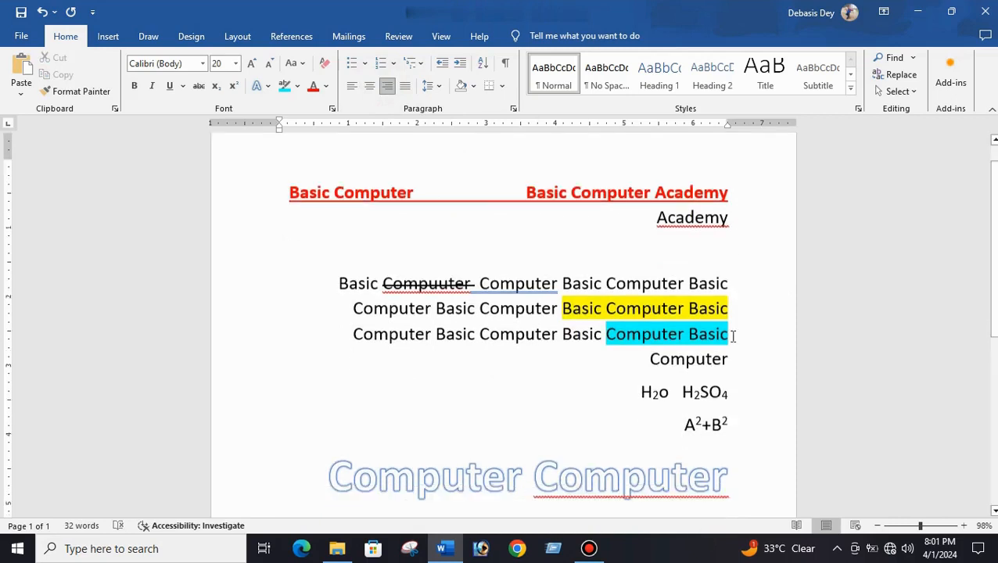
{"action": "scroll", "coordinate": [626, 443], "scroll_direction": "up", "scroll_amount": 3}
{"action": "scroll", "coordinate": [189, 210], "scroll_direction": "up", "scroll_amount": 1}
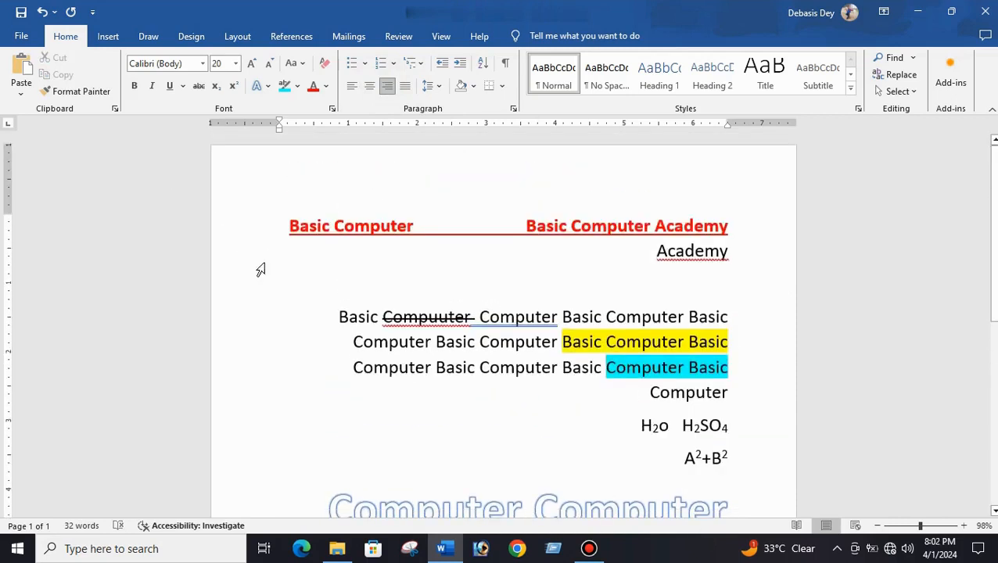
{"action": "left_click_drag", "start_coordinate": [271, 202], "coordinate": [739, 328]}
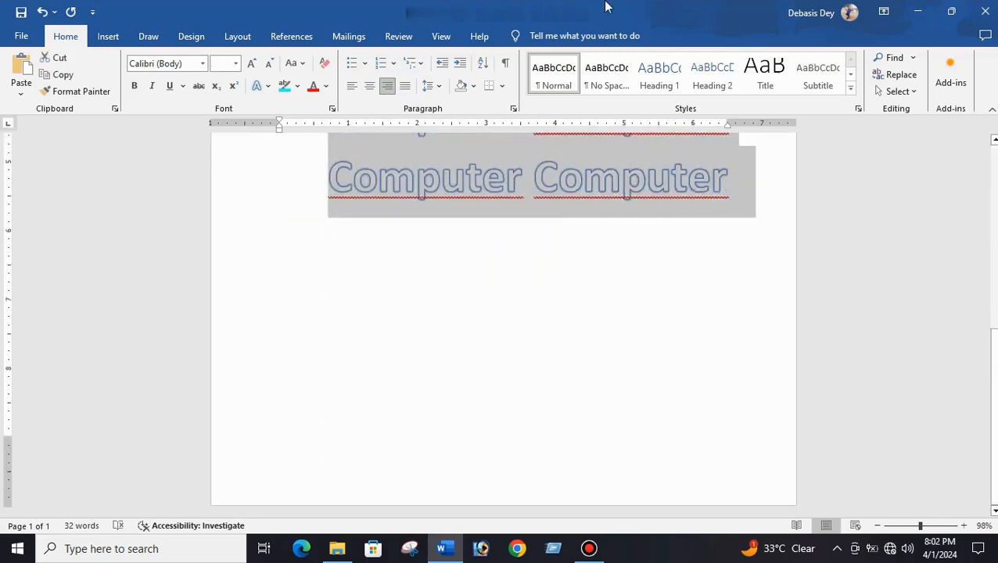
{"action": "left_click", "coordinate": [351, 86]}
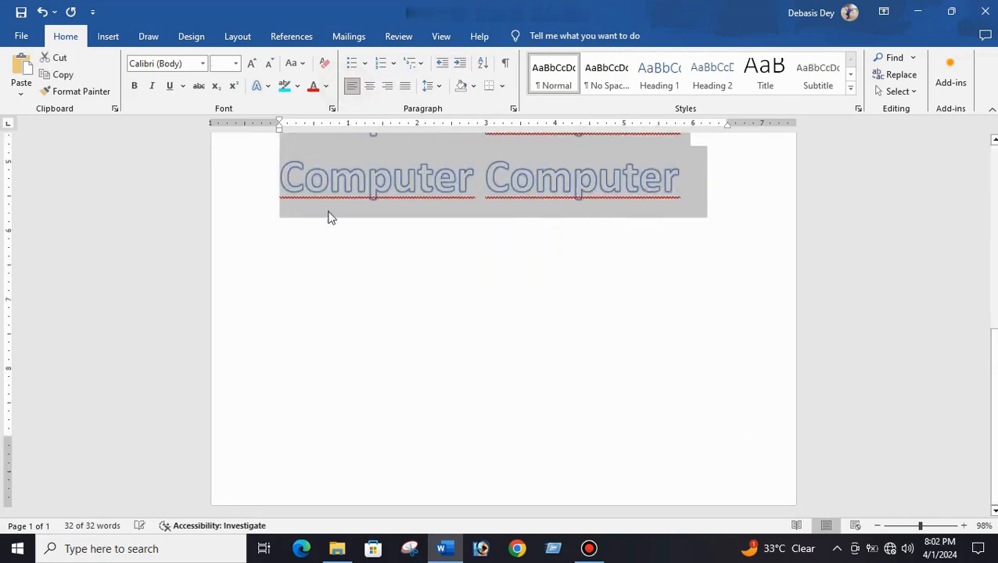
- Justify the selected document text
{"action": "scroll", "coordinate": [325, 266], "scroll_direction": "up", "scroll_amount": 6}
{"action": "scroll", "coordinate": [322, 291], "scroll_direction": "up", "scroll_amount": 2}
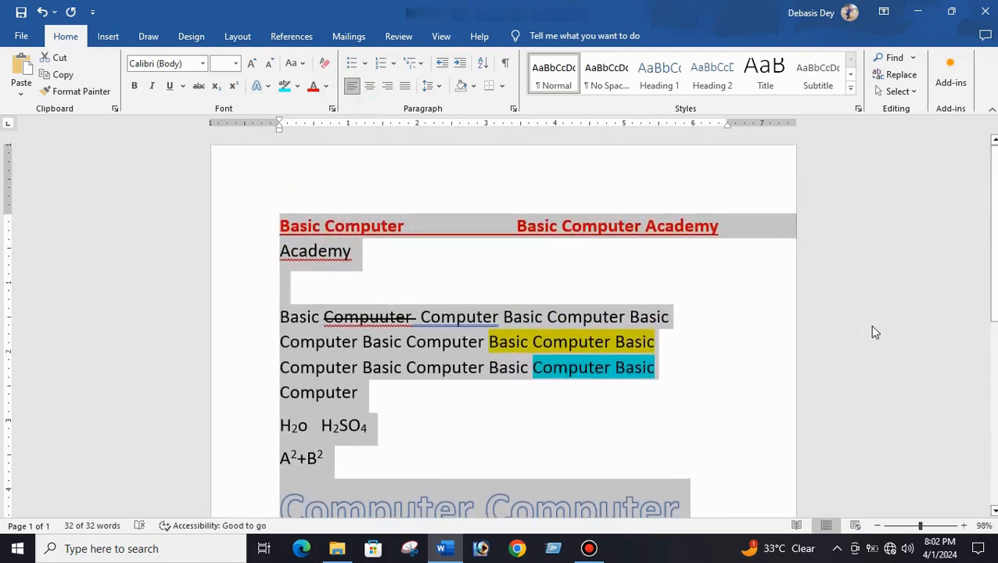
{"action": "left_click", "coordinate": [407, 87]}
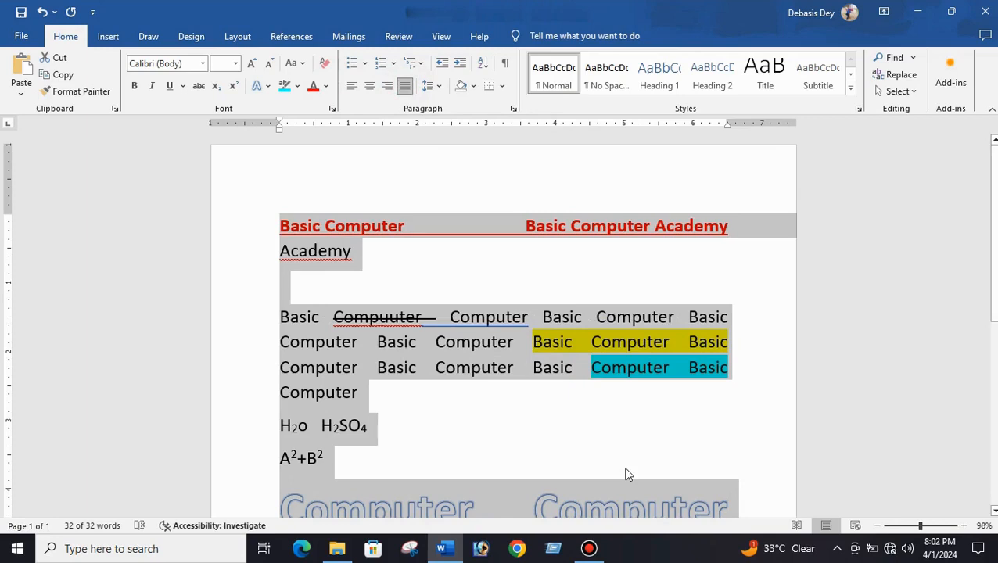
- Left-align and then right-align the selected text
{"action": "left_click", "coordinate": [353, 90]}
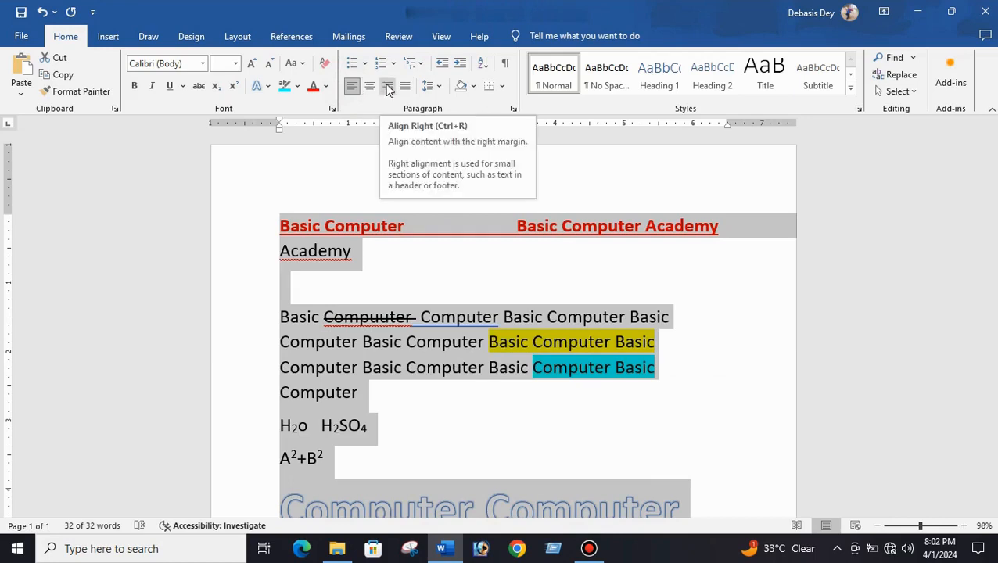
{"action": "left_click", "coordinate": [389, 91]}
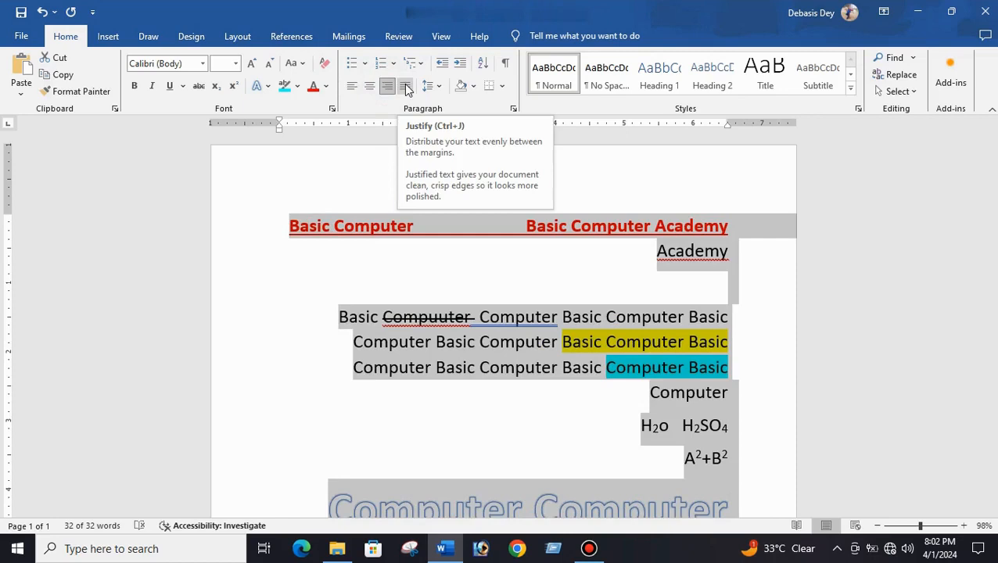
- Justify the selected text, then set it back to left alignment
{"action": "left_click", "coordinate": [406, 87]}
{"action": "left_click", "coordinate": [352, 87]}
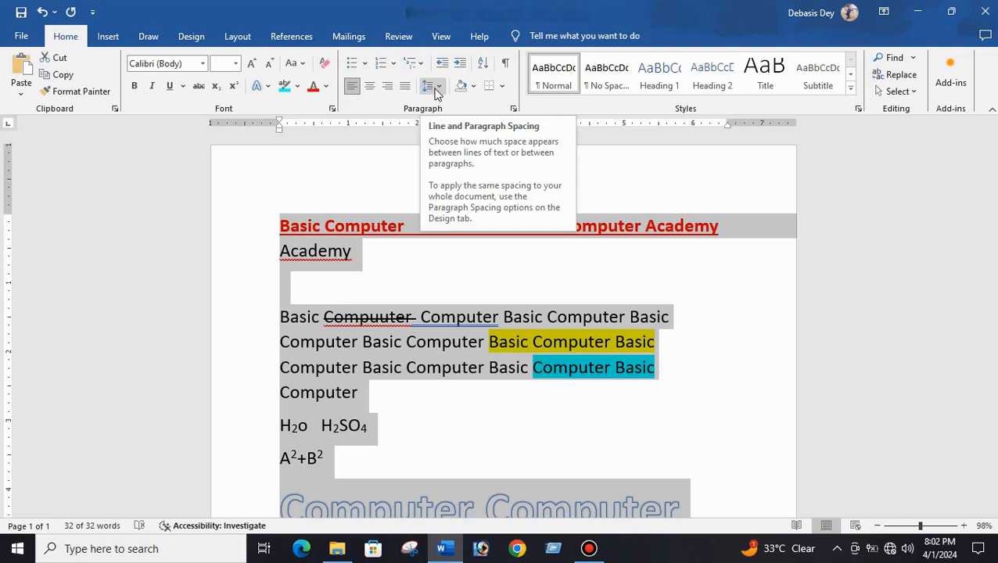
{"action": "left_click", "coordinate": [456, 285]}
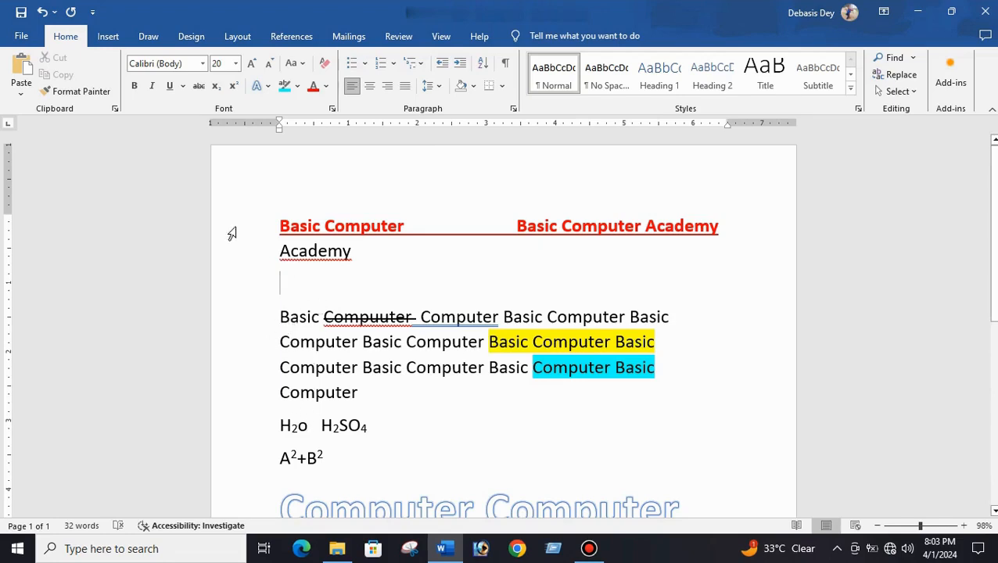
- Select all the document text and set its line spacing to 2.5
{"action": "left_click", "coordinate": [279, 219]}
{"action": "left_click_drag", "start_coordinate": [279, 220], "coordinate": [722, 436]}
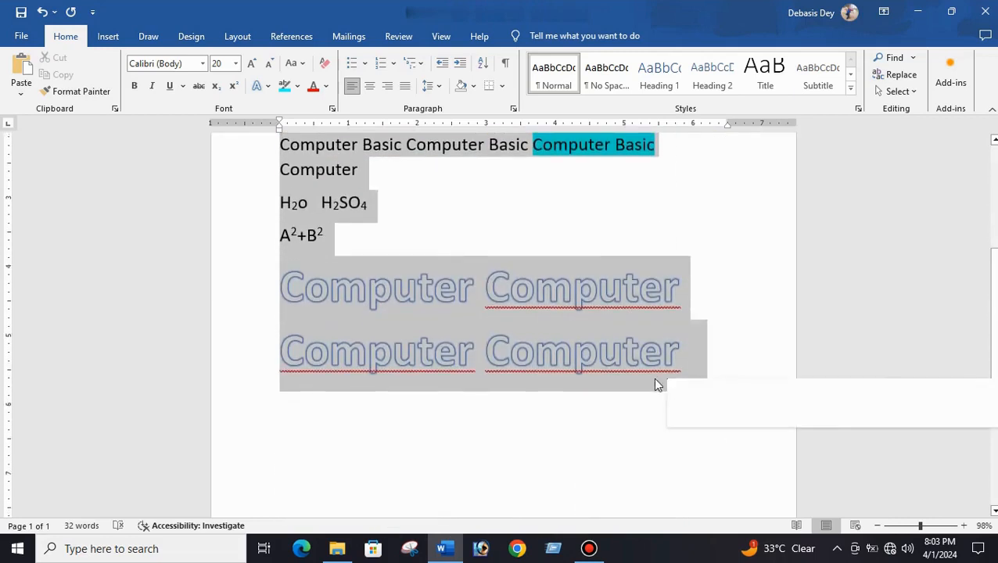
{"action": "scroll", "coordinate": [513, 326], "scroll_direction": "up", "scroll_amount": 1}
{"action": "scroll", "coordinate": [511, 319], "scroll_direction": "up", "scroll_amount": 4}
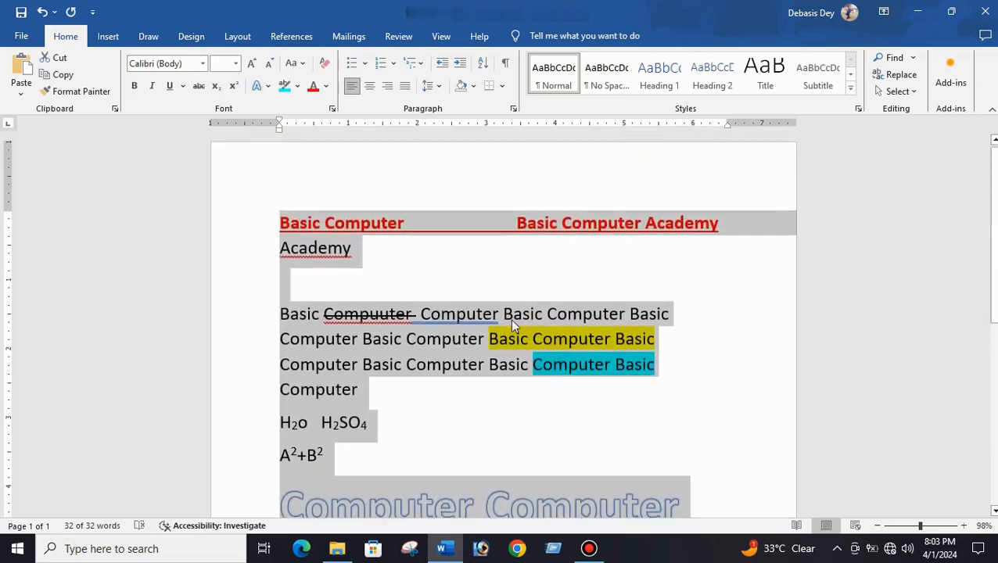
{"action": "left_click", "coordinate": [438, 88]}
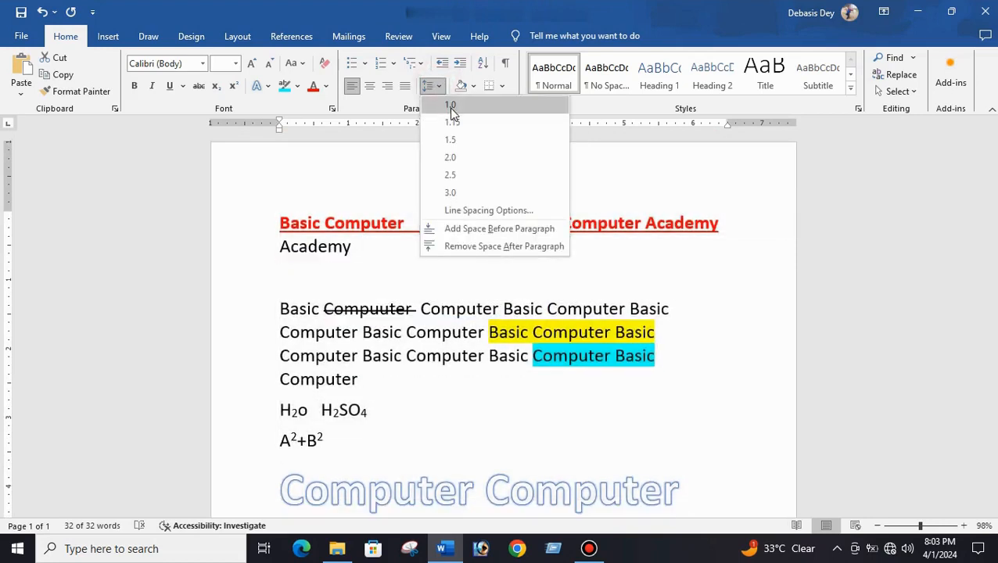
{"action": "left_click", "coordinate": [459, 179]}
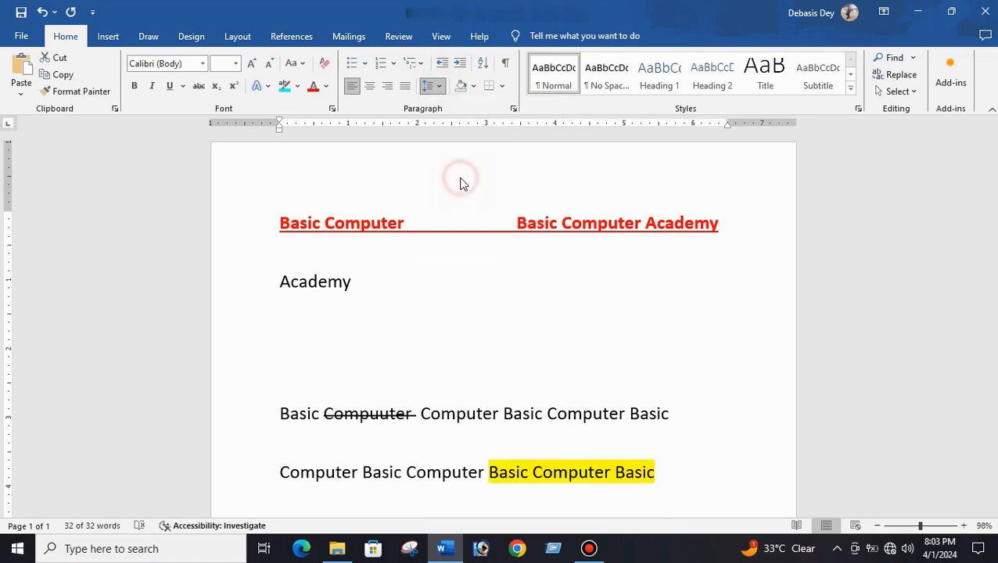
- Set the line spacing of the selected text back to 1.0
{"action": "scroll", "coordinate": [512, 397], "scroll_direction": "down", "scroll_amount": 1}
{"action": "scroll", "coordinate": [512, 397], "scroll_direction": "down", "scroll_amount": 2}
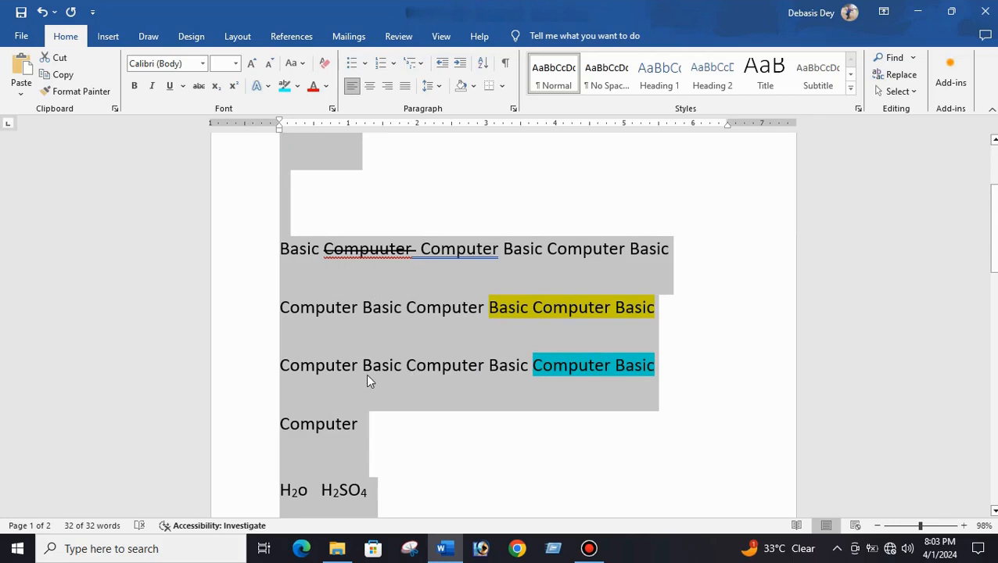
{"action": "scroll", "coordinate": [368, 368], "scroll_direction": "down", "scroll_amount": 2}
{"action": "scroll", "coordinate": [370, 340], "scroll_direction": "up", "scroll_amount": 2}
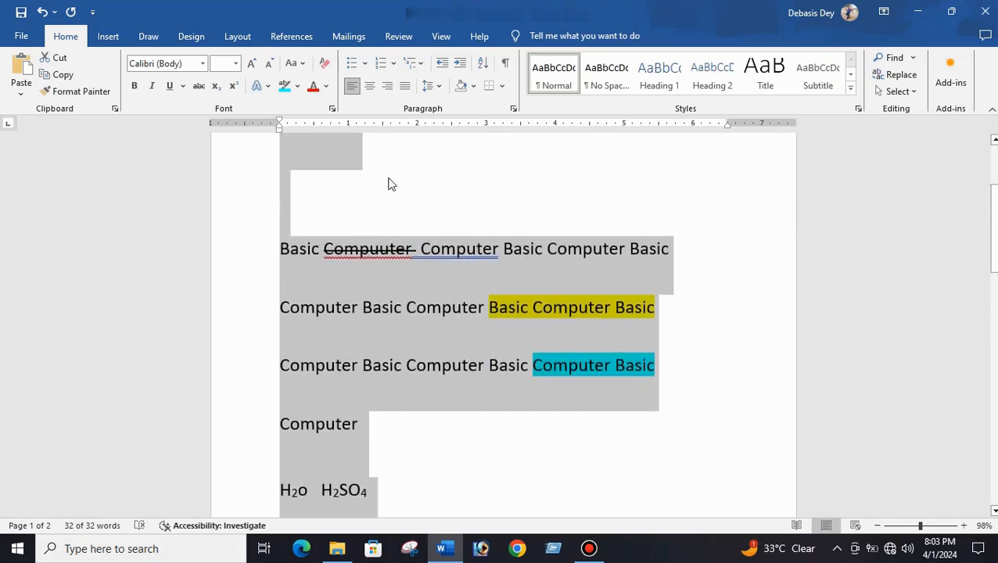
{"action": "left_click", "coordinate": [440, 88]}
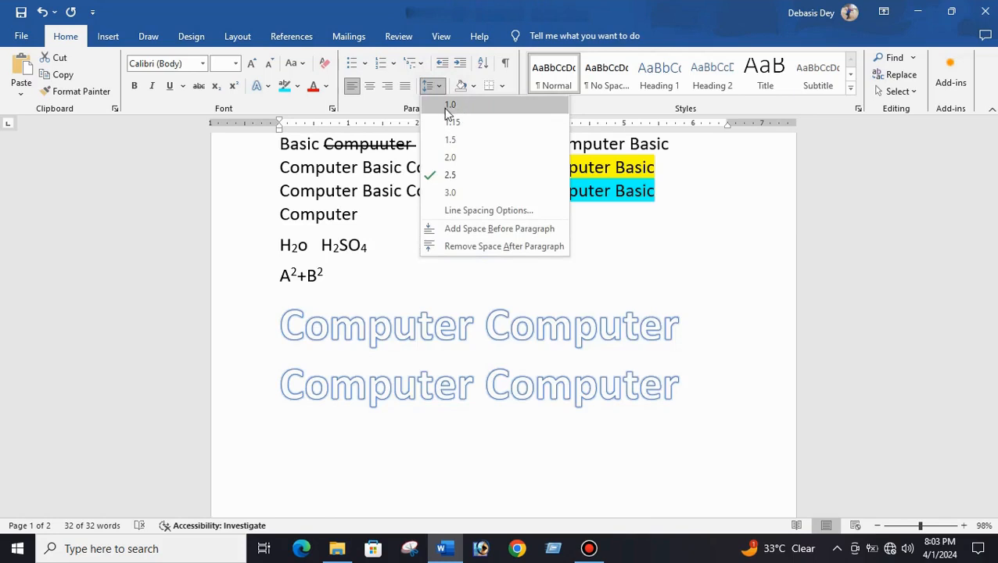
{"action": "left_click", "coordinate": [452, 105]}
{"action": "scroll", "coordinate": [457, 282], "scroll_direction": "up", "scroll_amount": 3}
{"action": "left_click", "coordinate": [417, 363]}
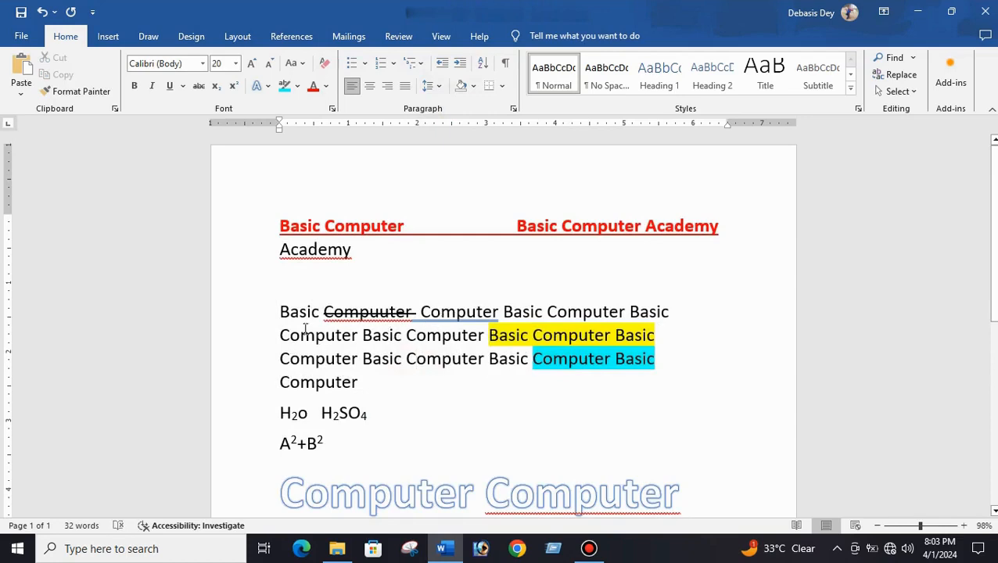
- Open the line spacing options and set the spacing after paragraphs to 0 pt
{"action": "left_click", "coordinate": [439, 88]}
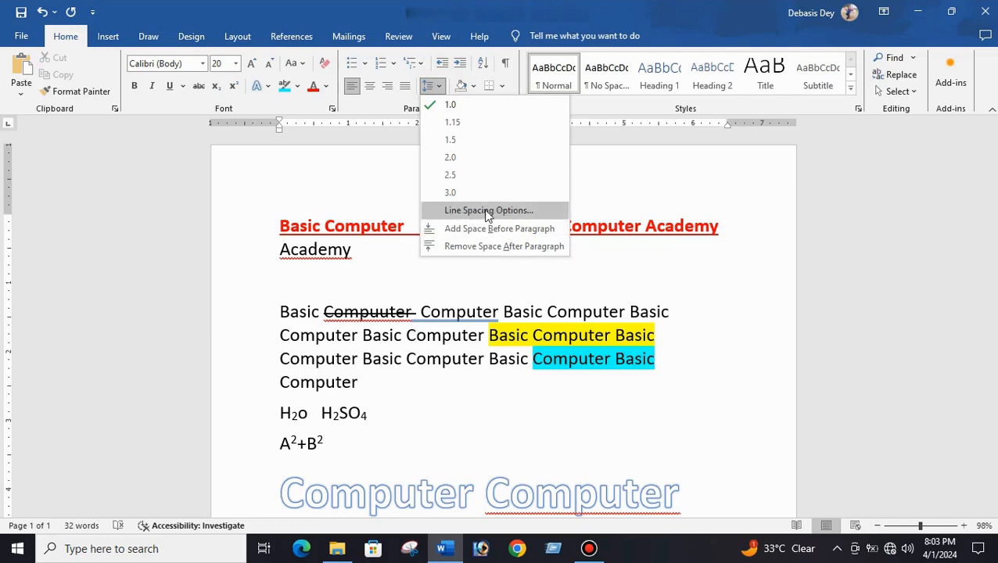
{"action": "left_click", "coordinate": [485, 210]}
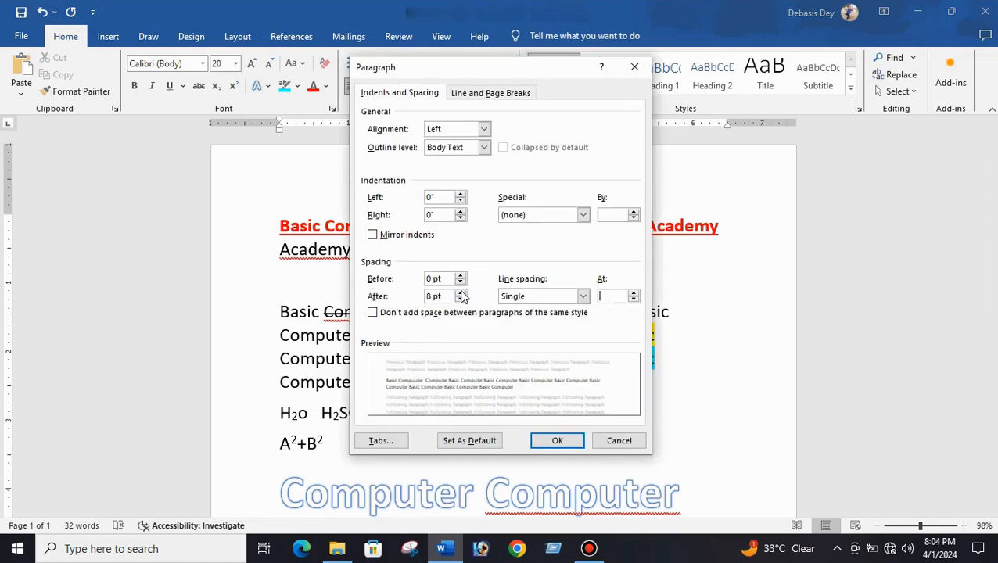
{"action": "left_click", "coordinate": [461, 299]}
{"action": "left_click", "coordinate": [460, 299]}
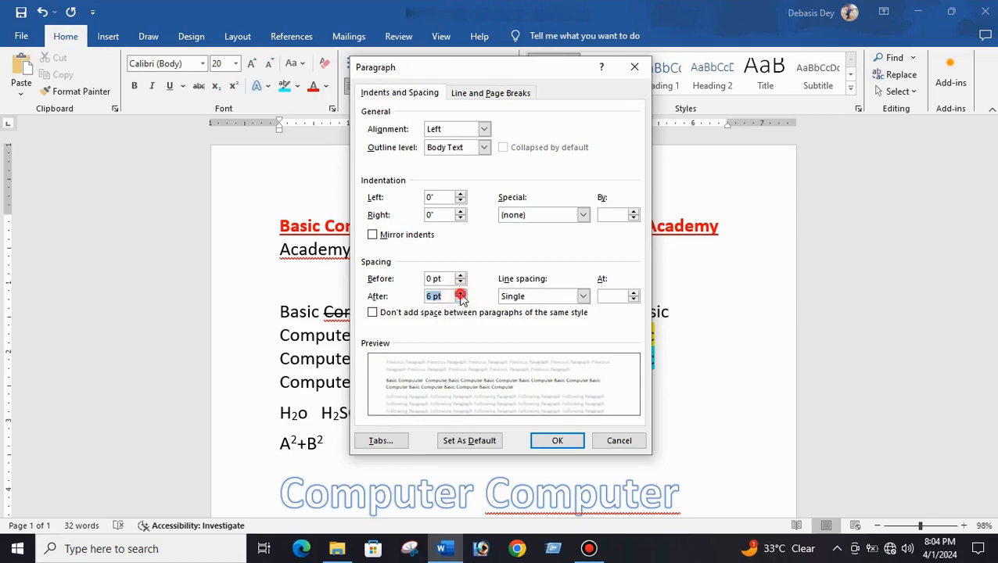
{"action": "left_click", "coordinate": [460, 299]}
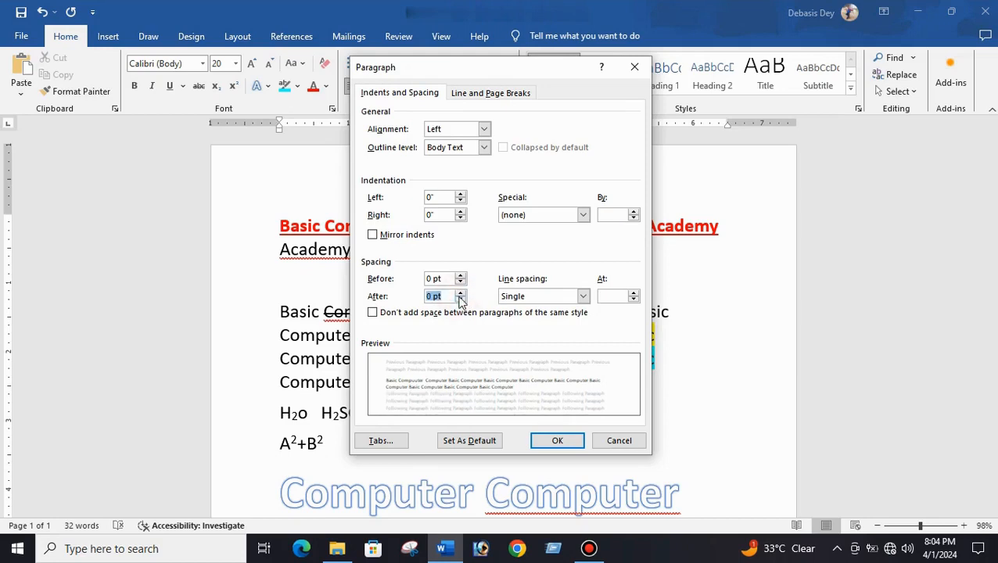
{"action": "left_click", "coordinate": [555, 443]}
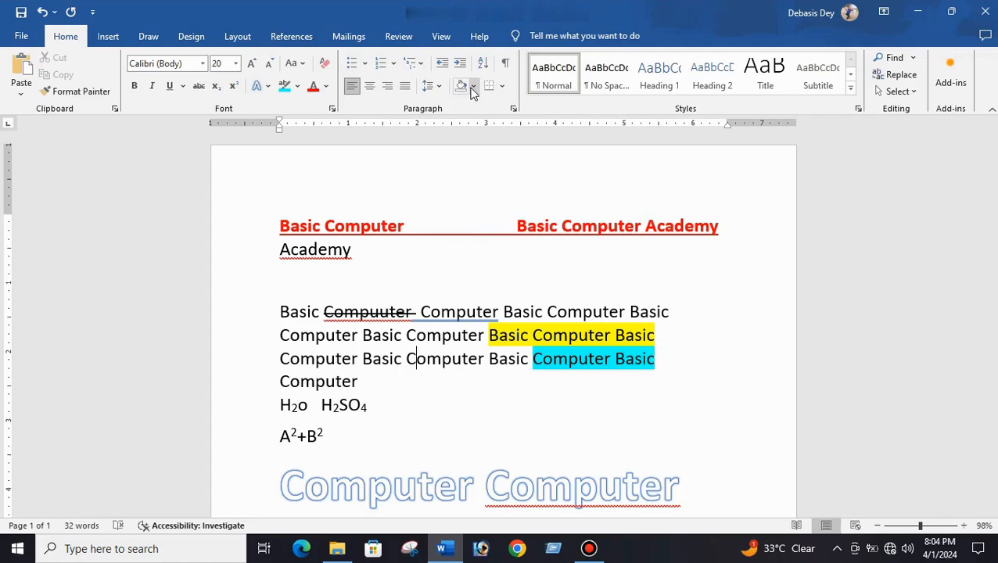
- Select the main paragraph and the formula line and apply a light gold shading
{"action": "double_click", "coordinate": [293, 311]}
{"action": "left_click_drag", "start_coordinate": [444, 338], "coordinate": [648, 394]}
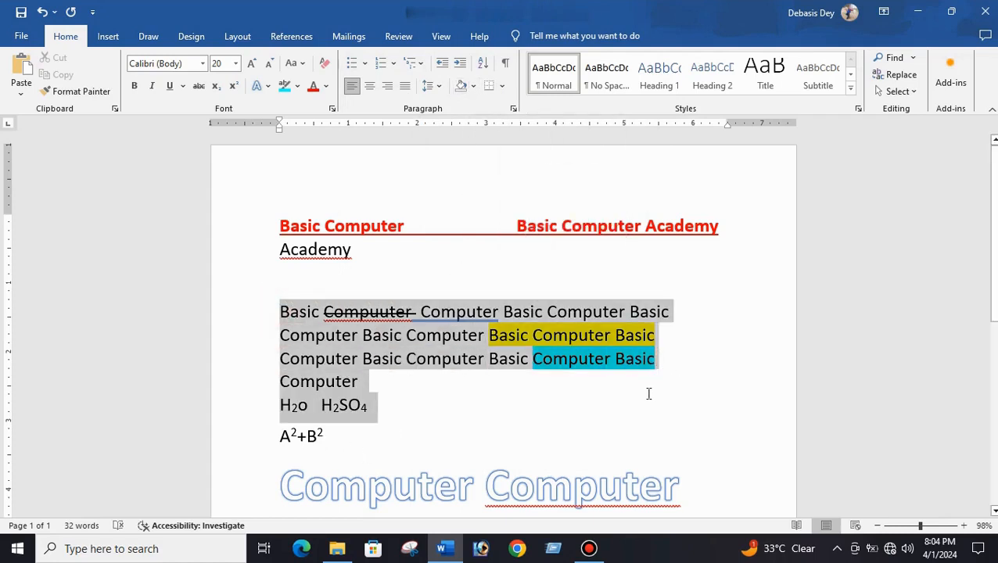
{"action": "left_click", "coordinate": [473, 86]}
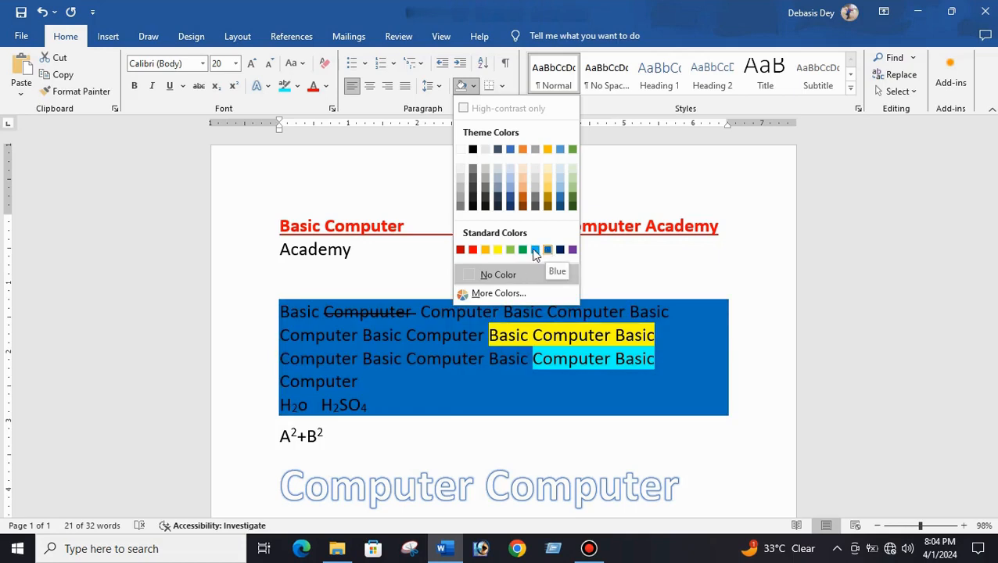
{"action": "left_click", "coordinate": [547, 178]}
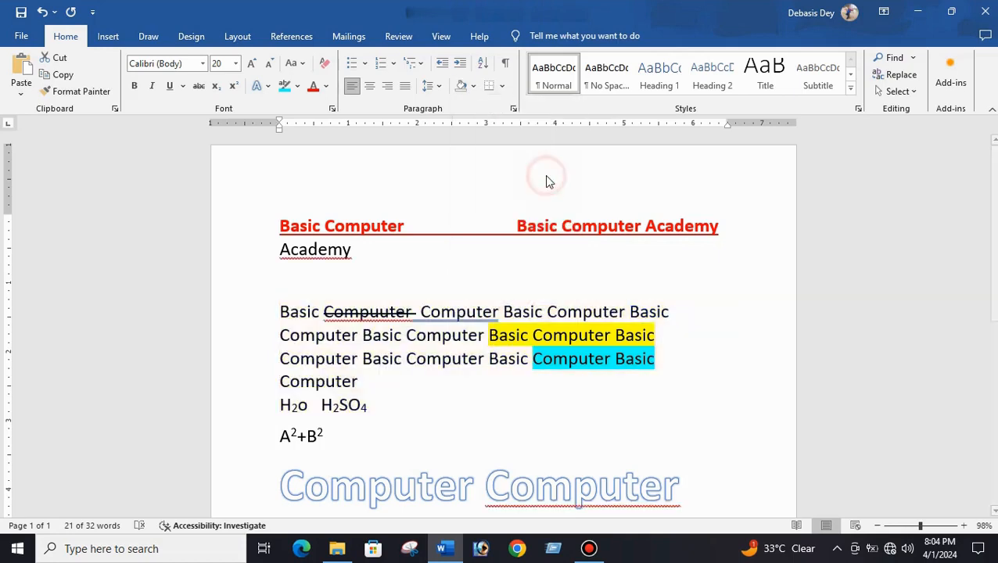
{"action": "left_click", "coordinate": [479, 402]}
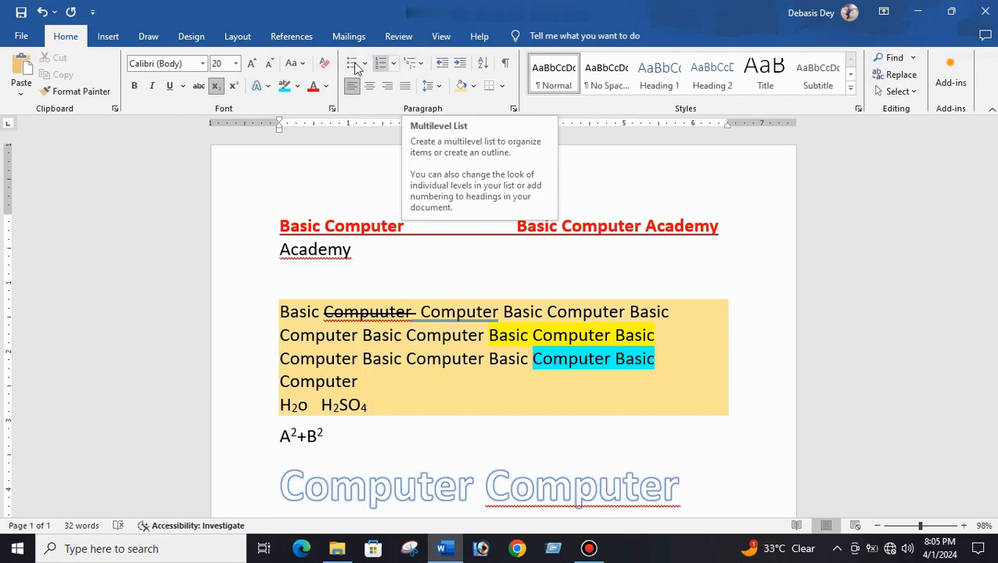
- Select the word Academy and give it an arrow bullet
{"action": "left_click", "coordinate": [337, 278]}
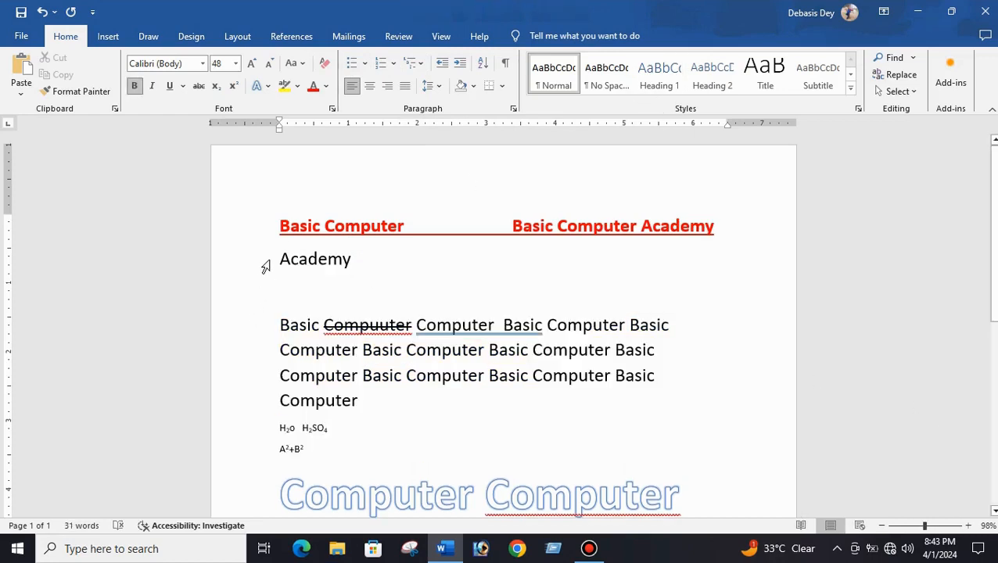
{"action": "left_click_drag", "start_coordinate": [279, 258], "coordinate": [351, 263]}
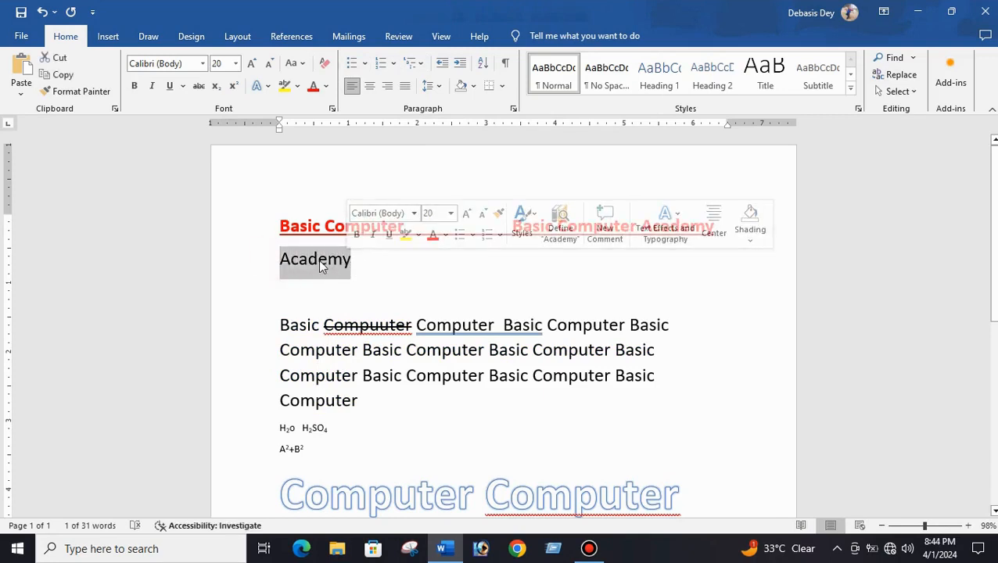
{"action": "left_click", "coordinate": [365, 63]}
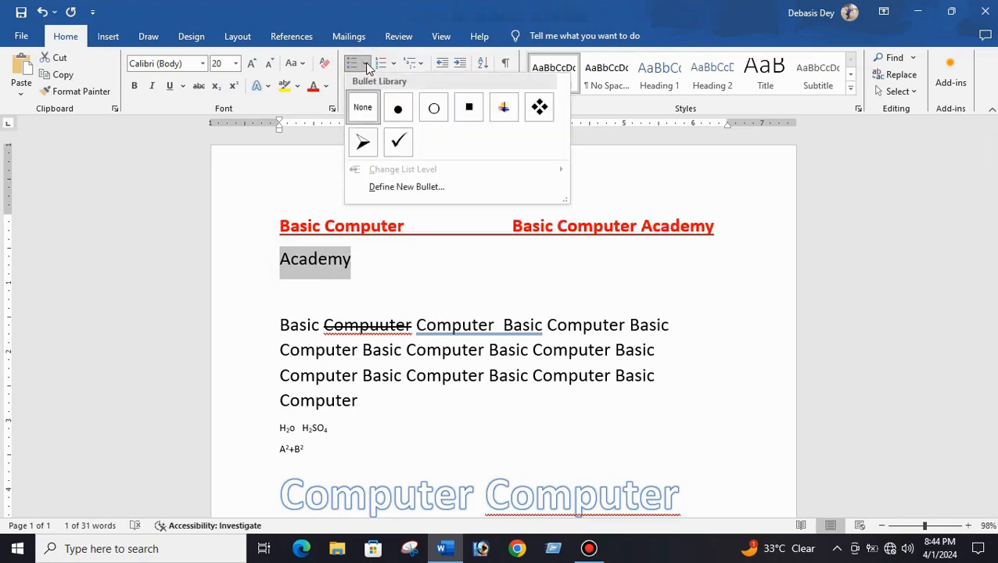
{"action": "left_click", "coordinate": [364, 143]}
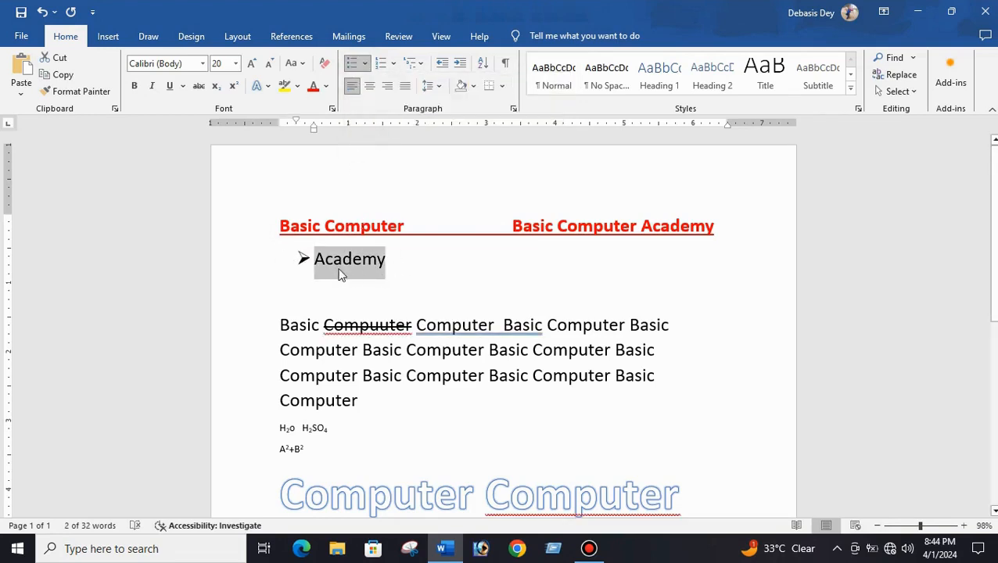
- Add bulleted items BVMNCVBNV, VBVCNFBN and NFGBNGH below Academy, then end the list
{"action": "left_click", "coordinate": [395, 261]}
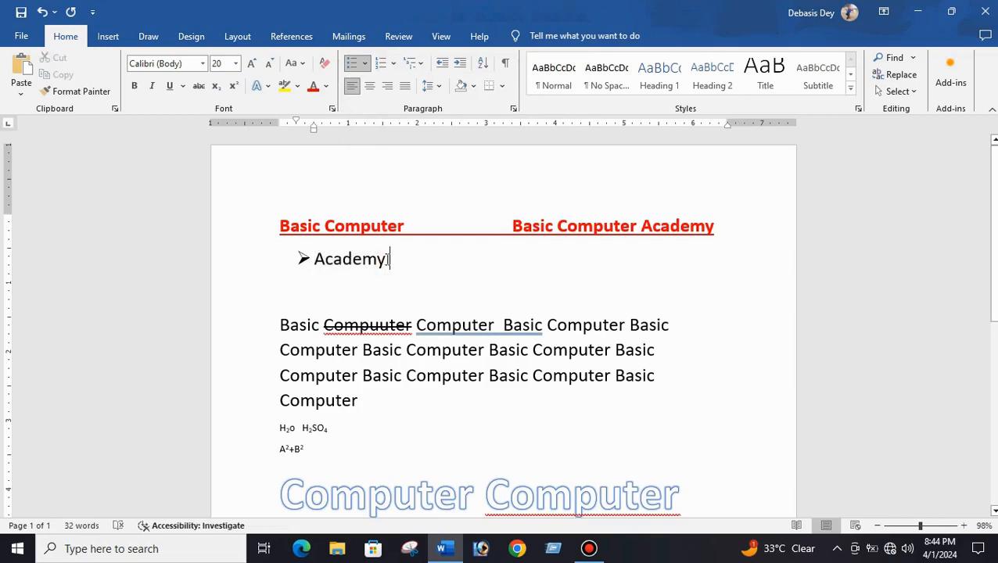
{"action": "key", "text": "Return"}
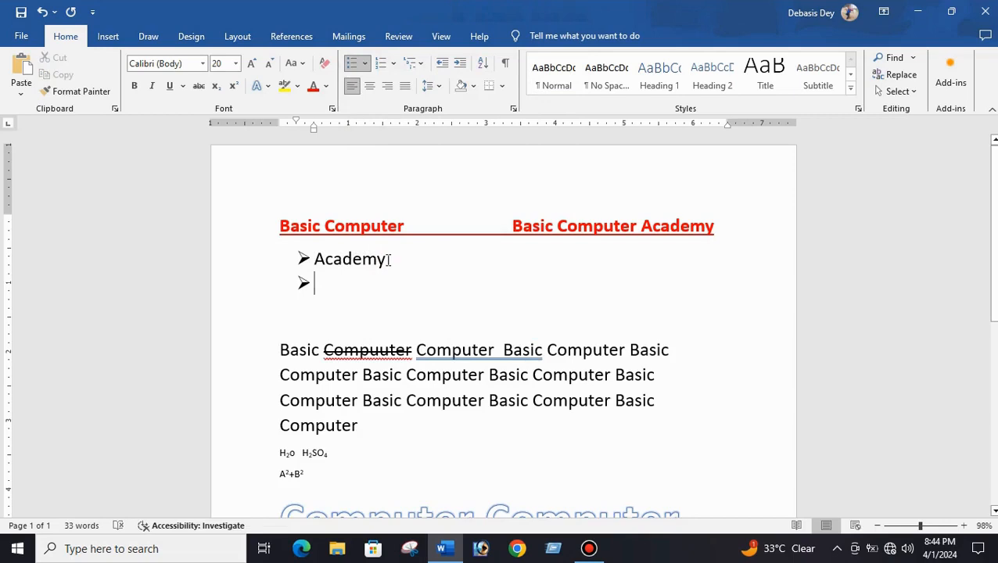
{"action": "type", "text": "MNCVBNV"}
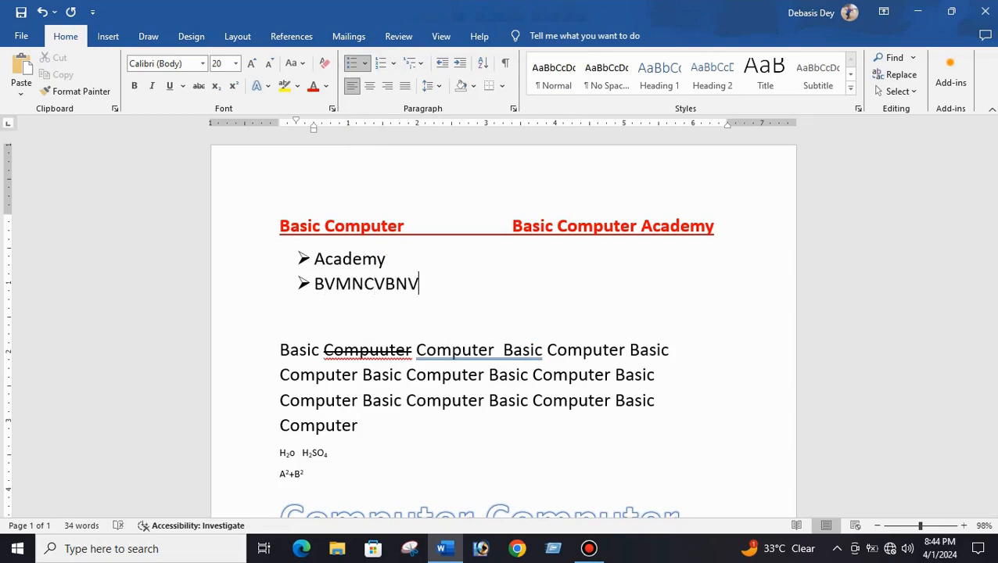
{"action": "key", "text": "Return"}
{"action": "type", "text": "VBVCNFBN"}
{"action": "key", "text": "Return"}
{"action": "type", "text": "N"}
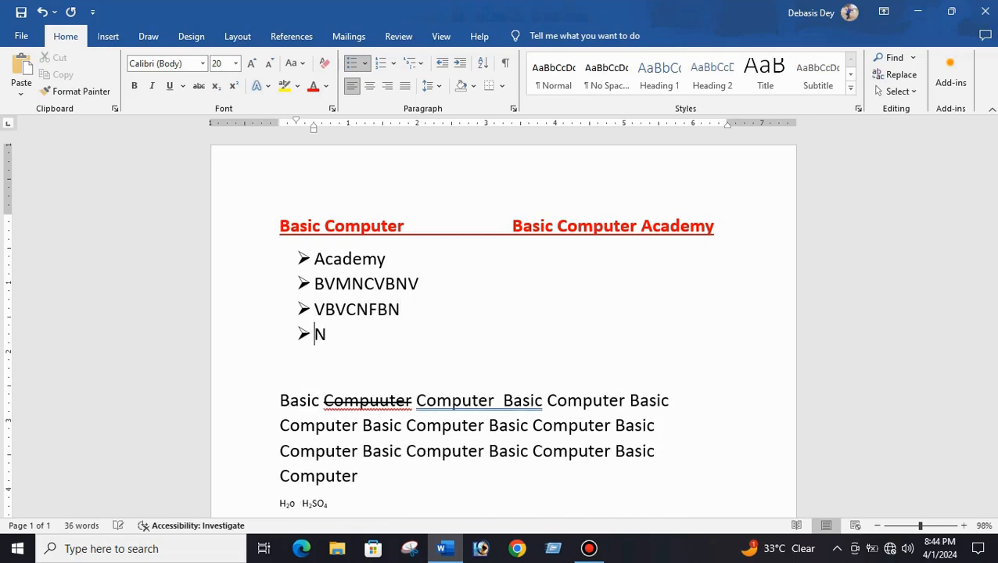
{"action": "type", "text": "FGBNGH"}
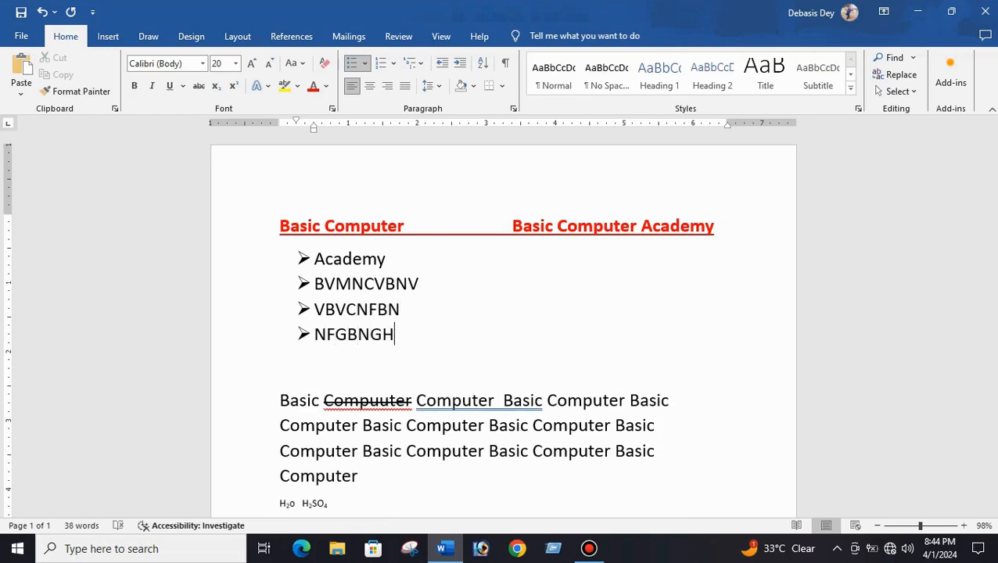
{"action": "key", "text": "Return"}
{"action": "key", "text": "Return"}
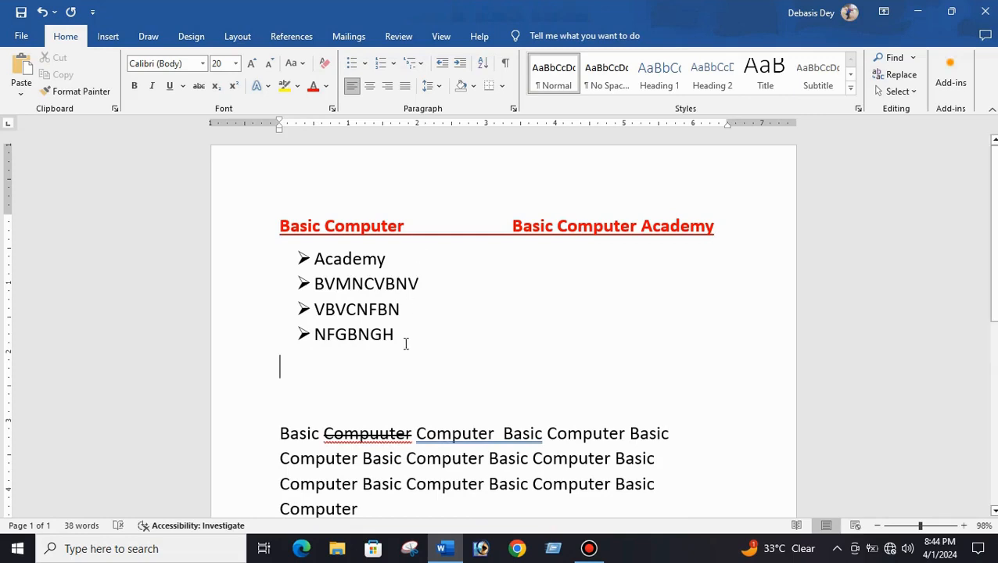
- Select the bulleted list and change its bullets to the four-diamond symbol
{"action": "left_click_drag", "start_coordinate": [403, 348], "coordinate": [315, 266]}
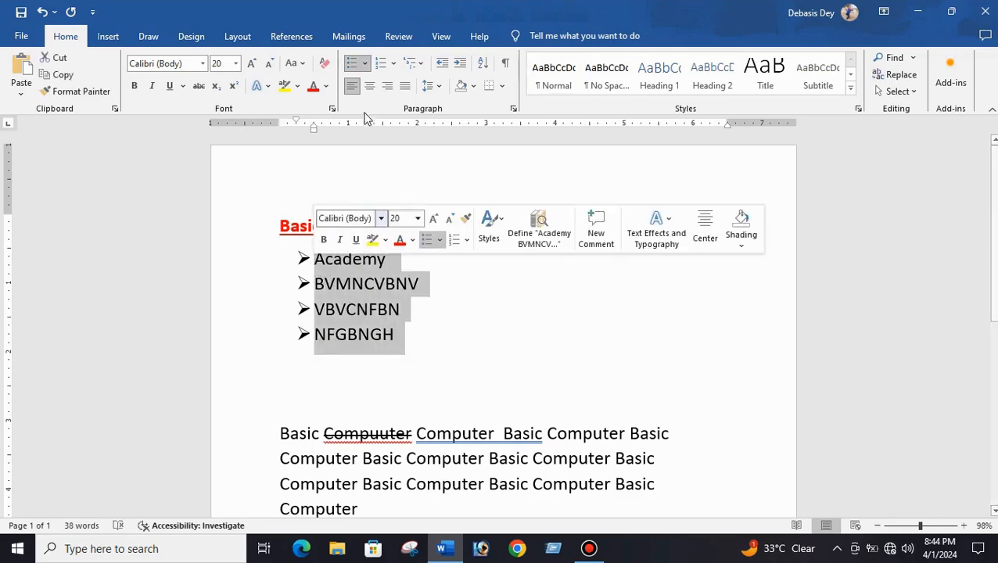
{"action": "left_click", "coordinate": [364, 64]}
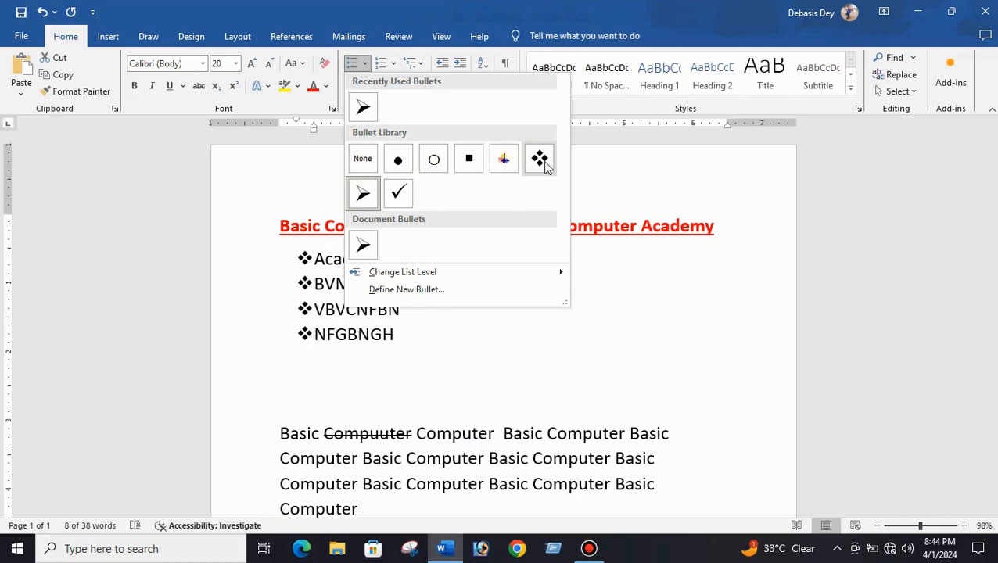
{"action": "left_click", "coordinate": [545, 167]}
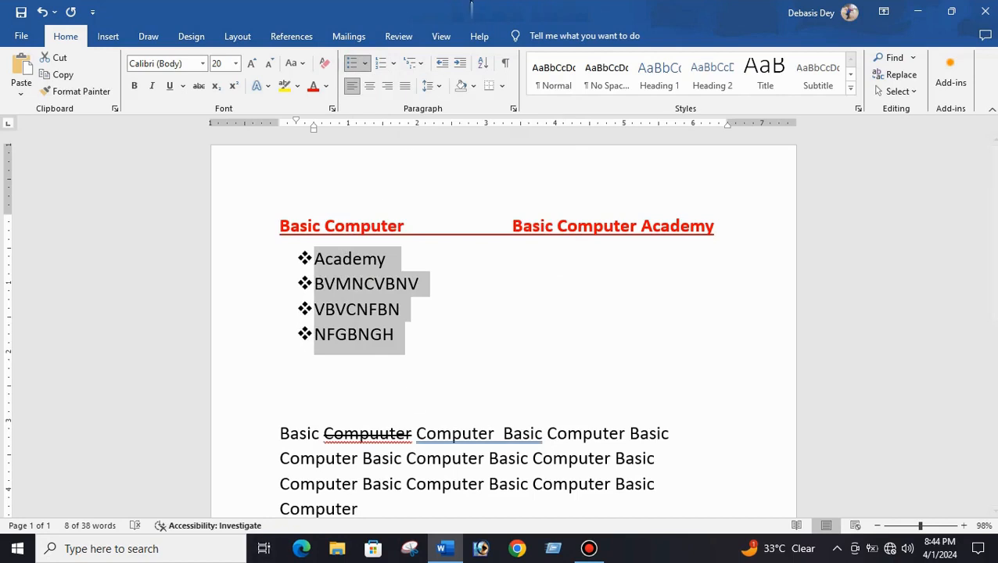
- Convert the list to 1. 2. 3. numbering
{"action": "left_click", "coordinate": [395, 65]}
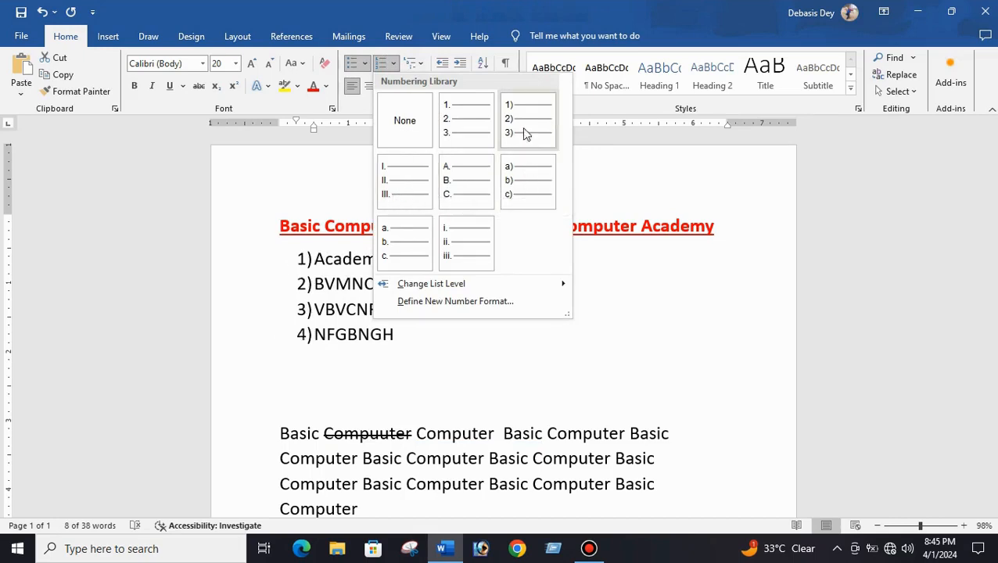
{"action": "left_click", "coordinate": [463, 122]}
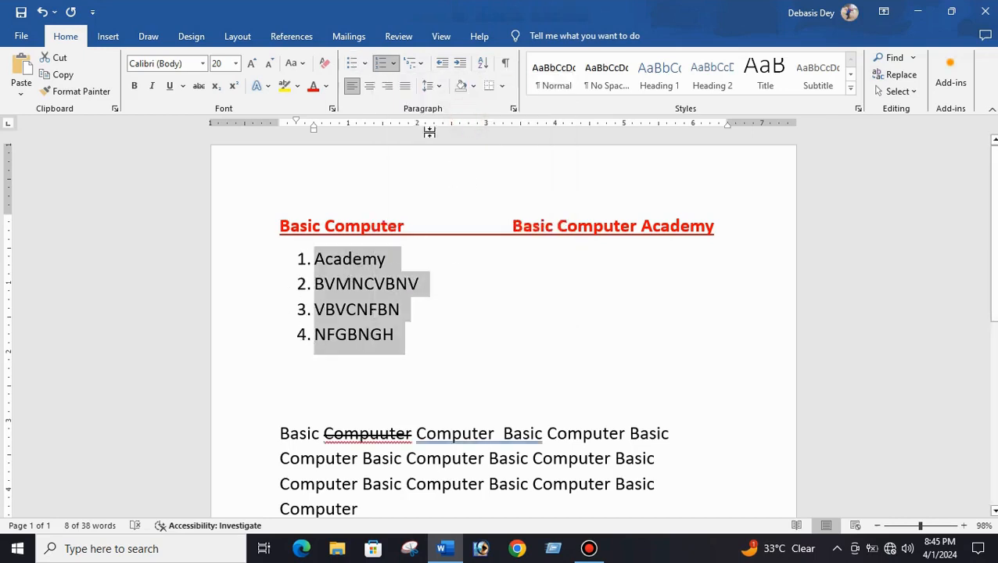
{"action": "left_click", "coordinate": [418, 68]}
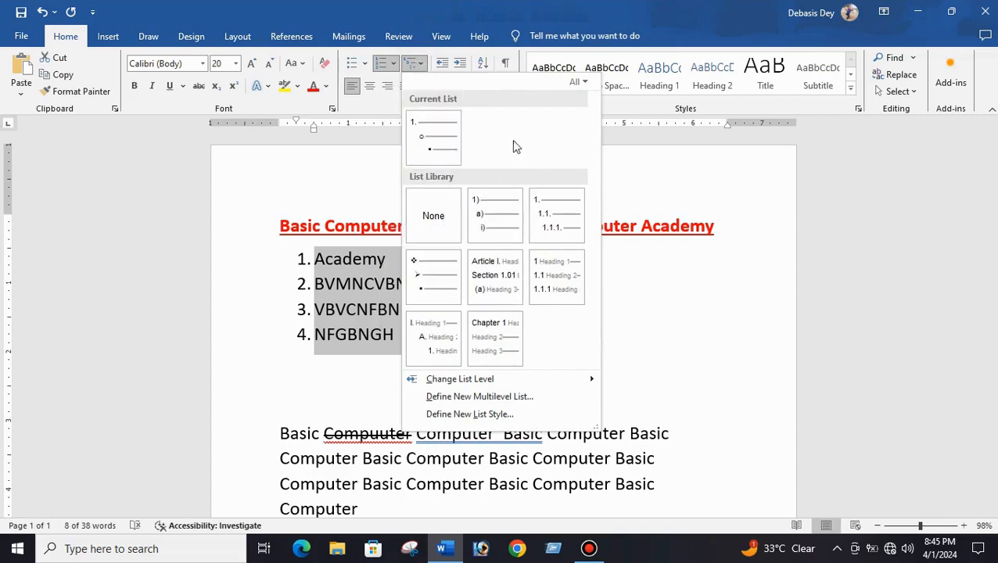
{"action": "left_click", "coordinate": [316, 361]}
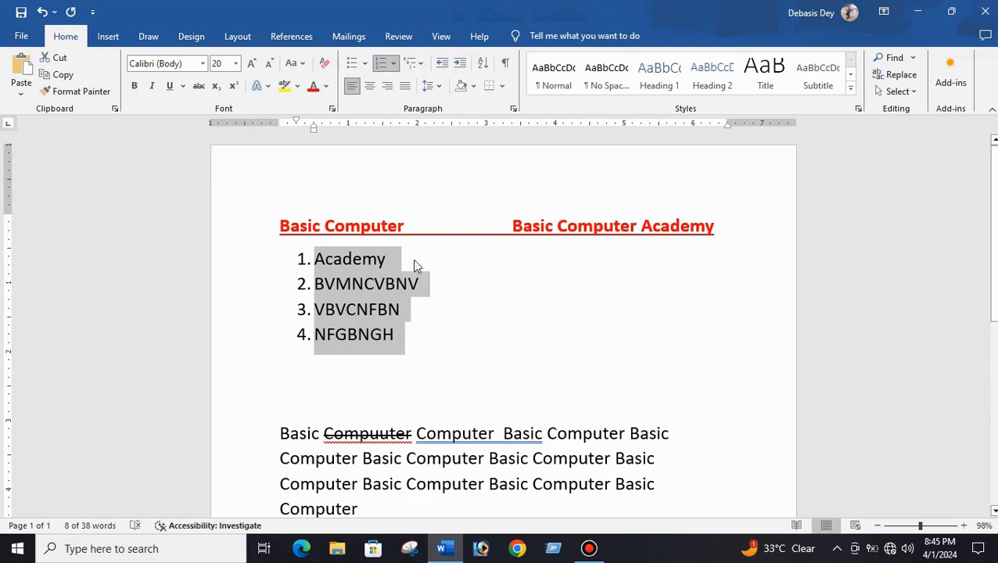
{"action": "left_click", "coordinate": [408, 338]}
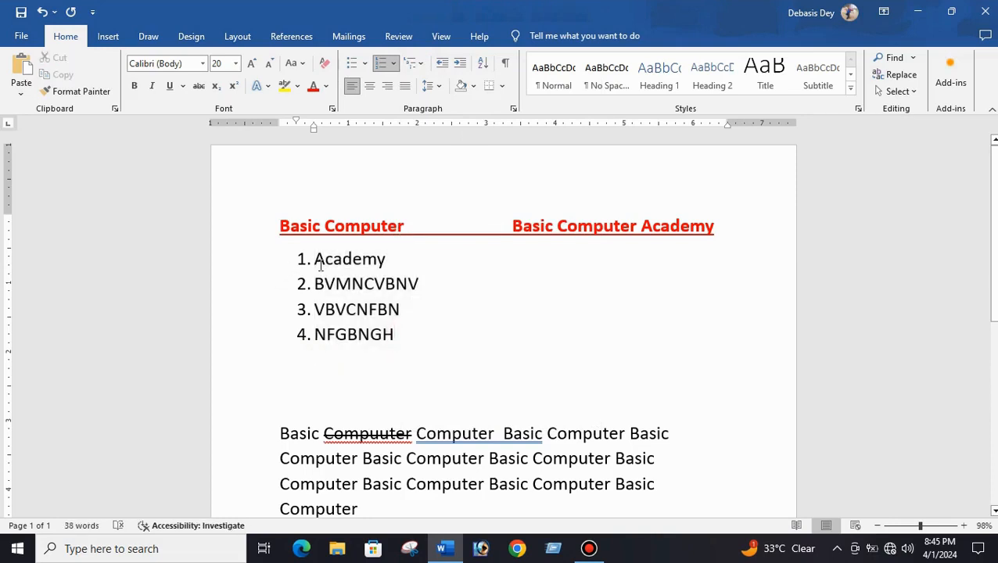
- Select the numbered list and remove its numbering
{"action": "left_click_drag", "start_coordinate": [397, 346], "coordinate": [310, 269]}
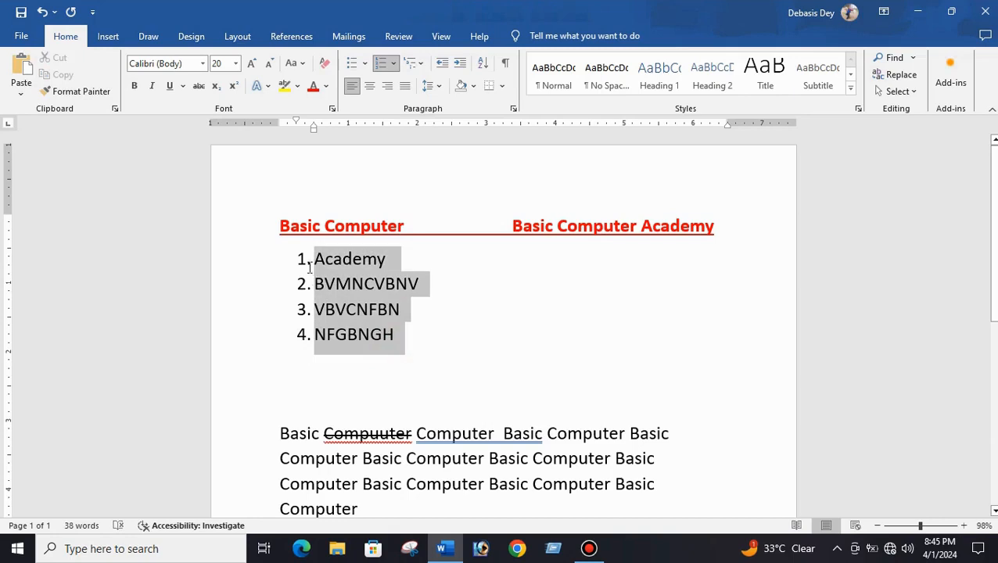
{"action": "left_click", "coordinate": [394, 65]}
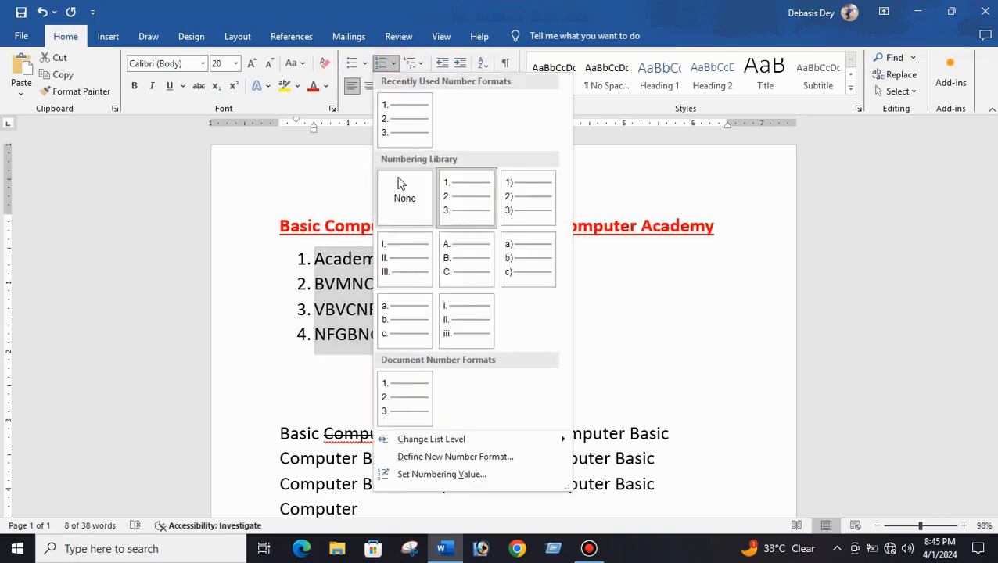
{"action": "left_click", "coordinate": [400, 205]}
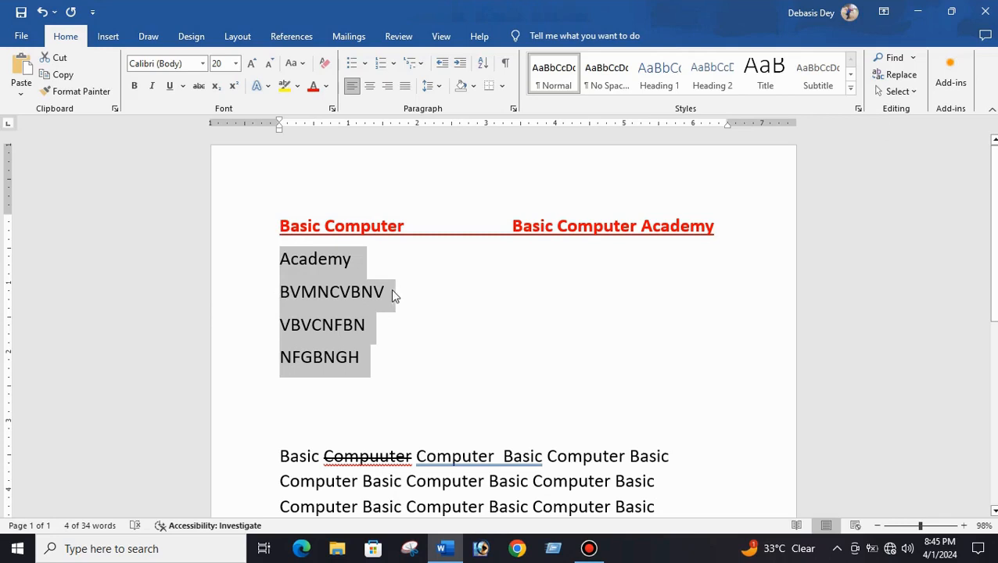
- Increase the indent of the selected list items several times, then decrease it twice
{"action": "left_click", "coordinate": [441, 67]}
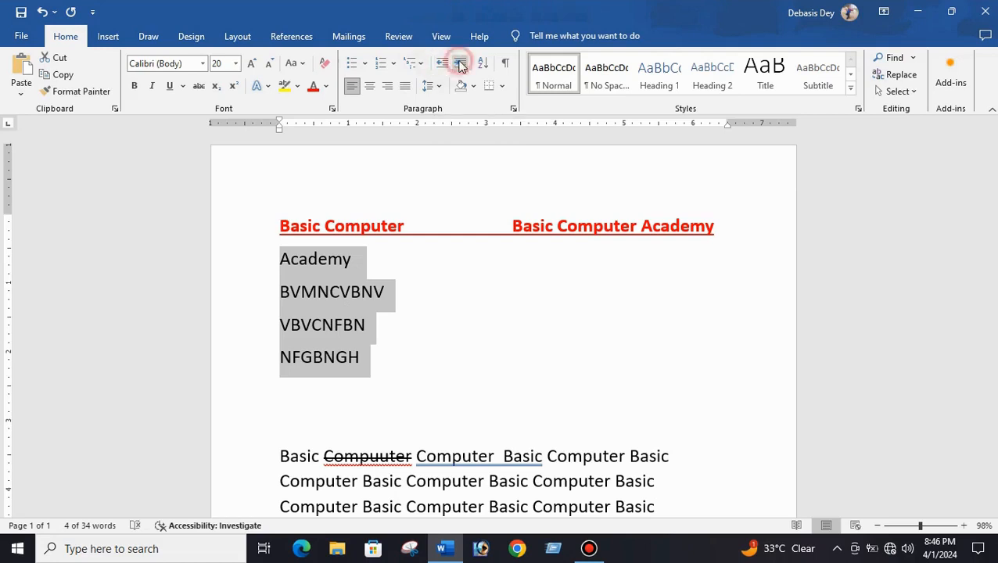
{"action": "left_click", "coordinate": [460, 64]}
{"action": "left_click", "coordinate": [459, 64]}
{"action": "left_click", "coordinate": [459, 64]}
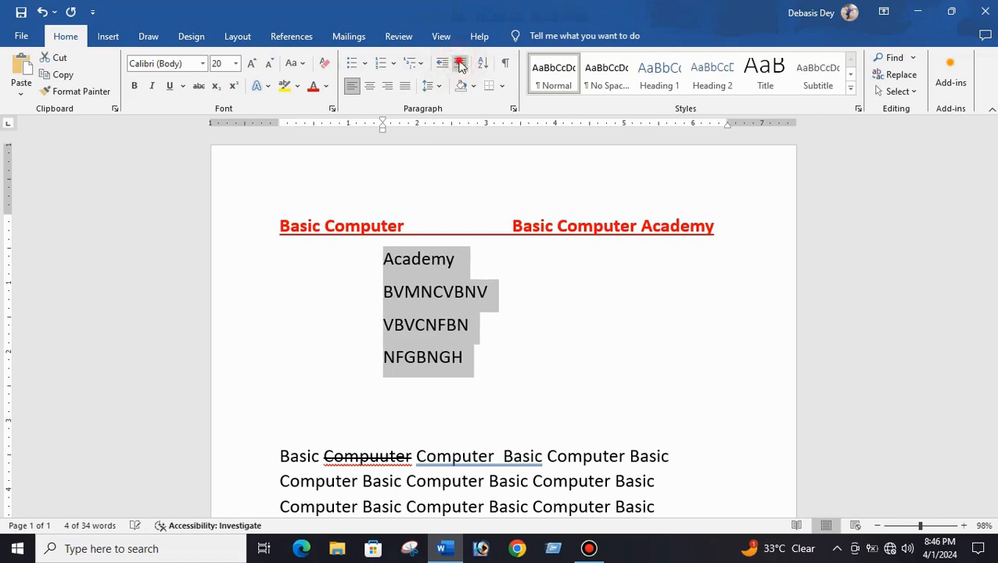
{"action": "left_click", "coordinate": [460, 64]}
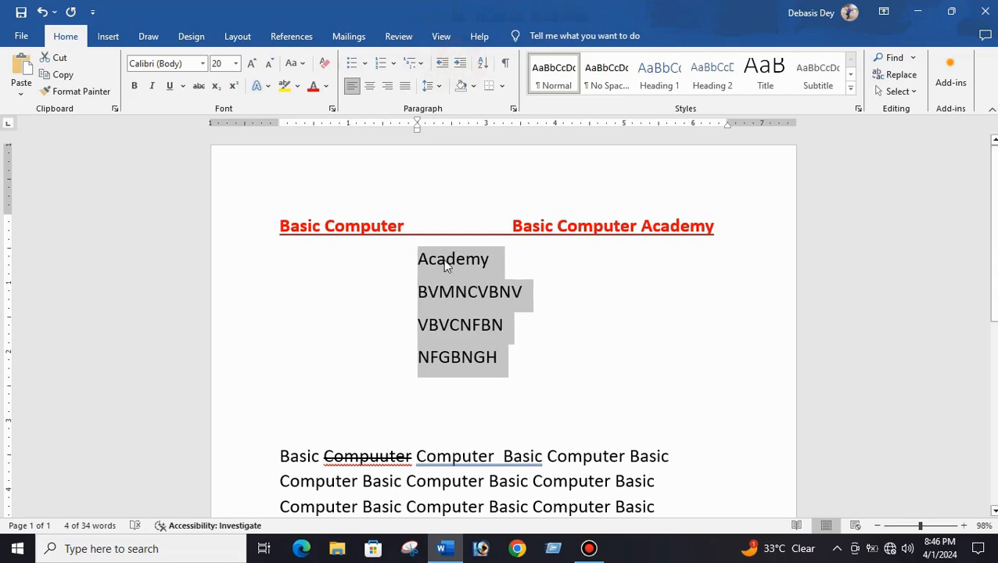
{"action": "left_click", "coordinate": [462, 67]}
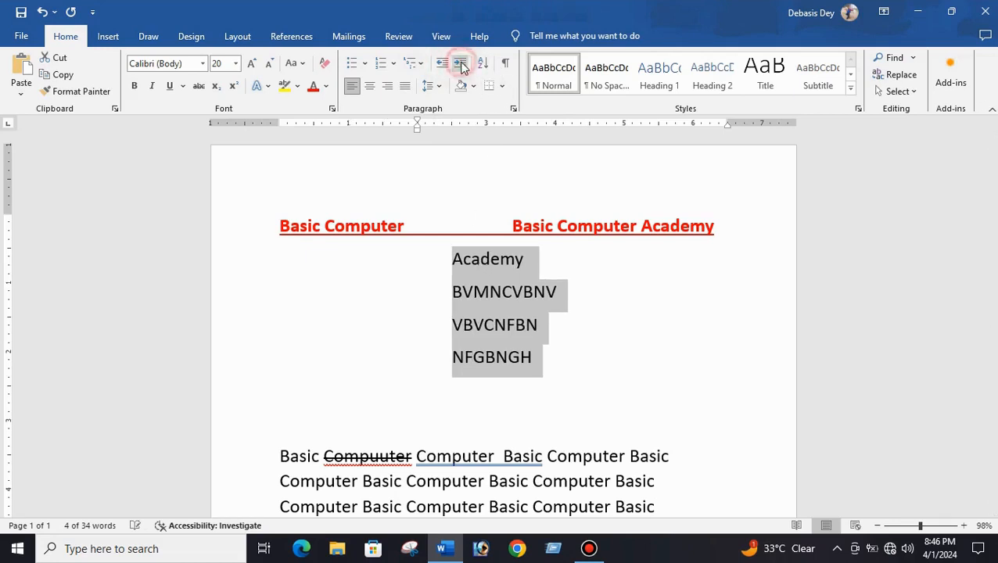
{"action": "left_click", "coordinate": [443, 64]}
{"action": "left_click", "coordinate": [444, 64]}
- Shift the selected list's indent in and out repeatedly, finishing with the list back at the left margin
{"action": "left_click", "coordinate": [444, 64]}
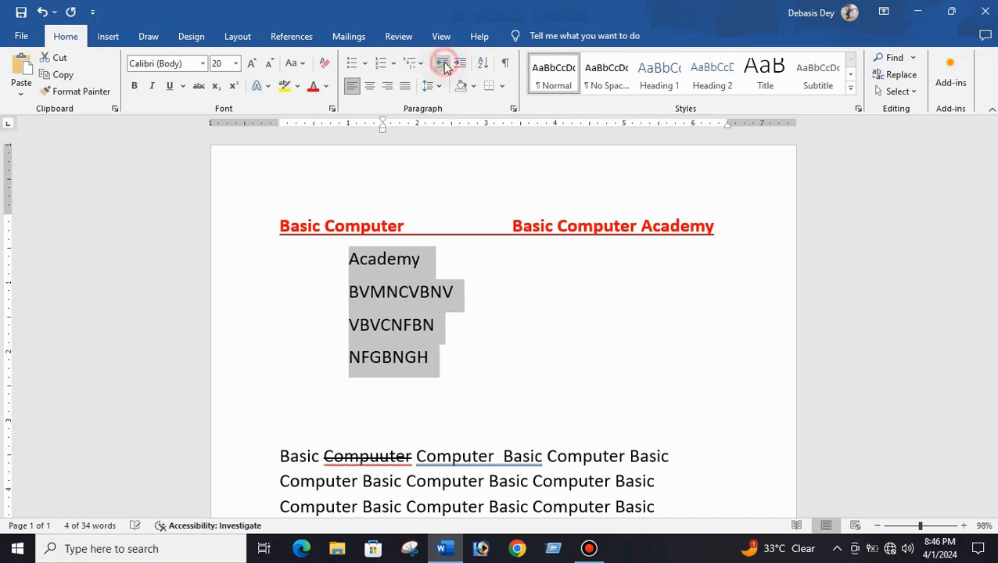
{"action": "left_click", "coordinate": [444, 64]}
{"action": "left_click", "coordinate": [443, 64]}
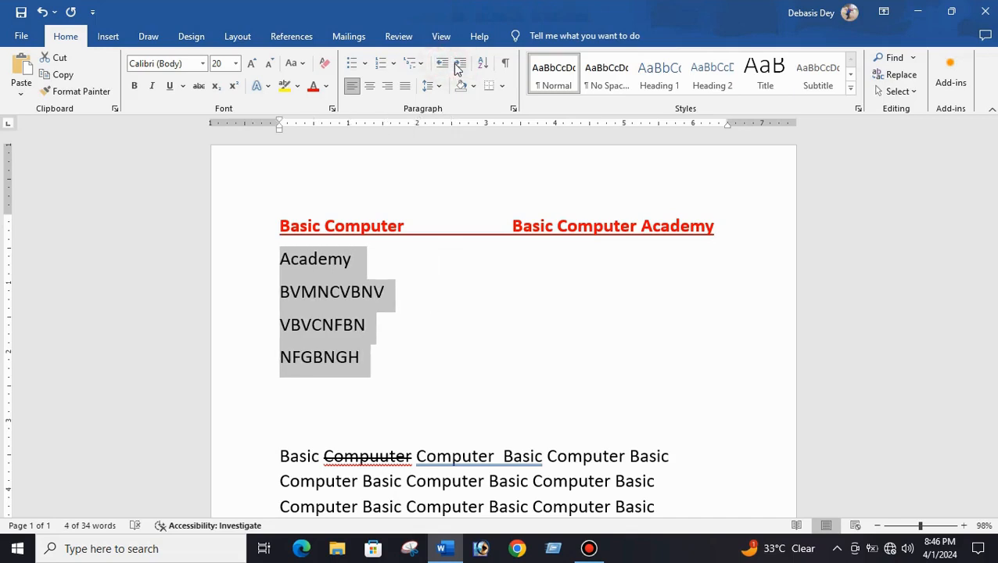
{"action": "left_click", "coordinate": [460, 67]}
{"action": "left_click", "coordinate": [460, 67]}
{"action": "left_click", "coordinate": [459, 66]}
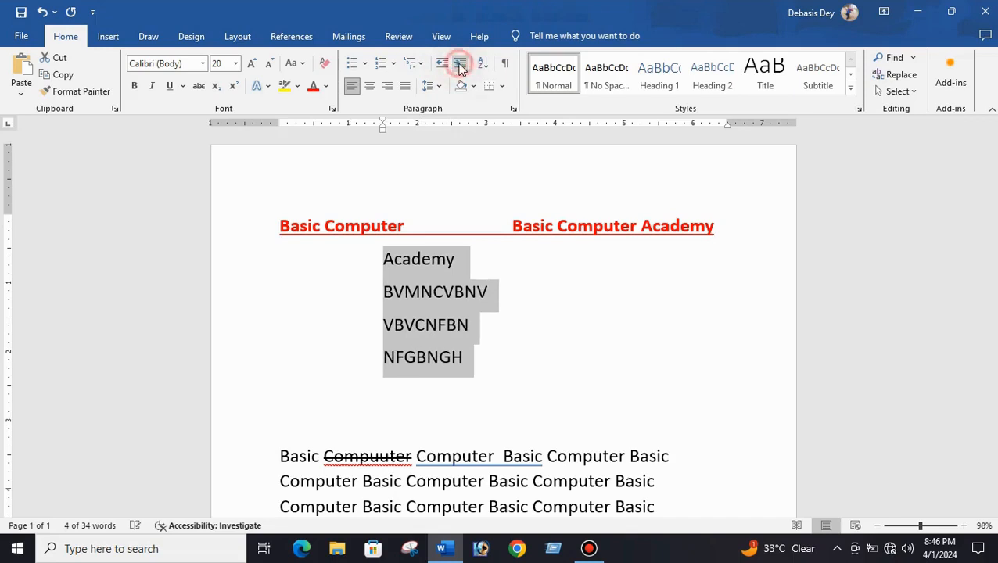
{"action": "left_click", "coordinate": [460, 66]}
{"action": "left_click", "coordinate": [460, 67]}
{"action": "left_click", "coordinate": [441, 64]}
{"action": "left_click", "coordinate": [442, 65]}
{"action": "left_click", "coordinate": [442, 64]}
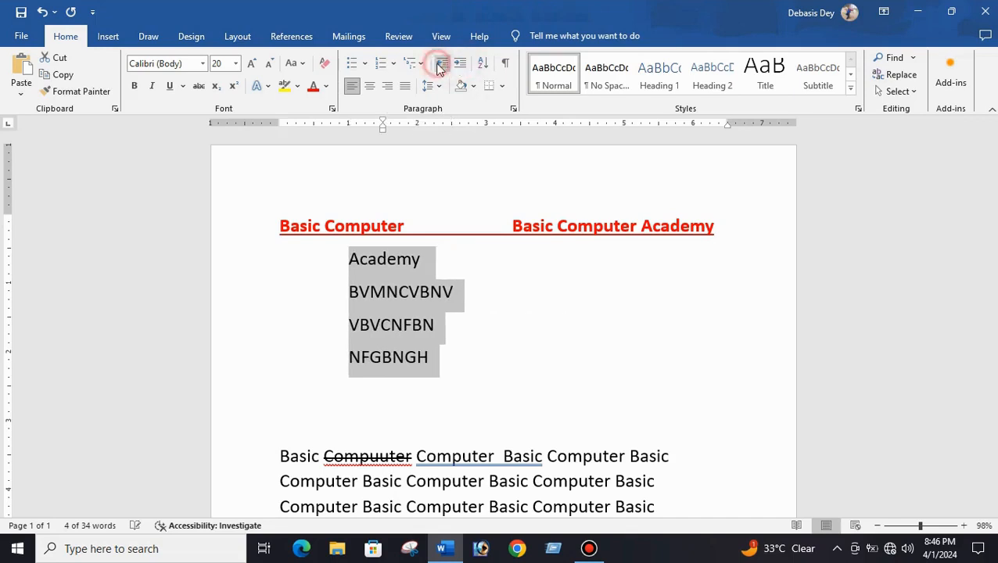
{"action": "left_click", "coordinate": [440, 66]}
{"action": "left_click", "coordinate": [440, 66]}
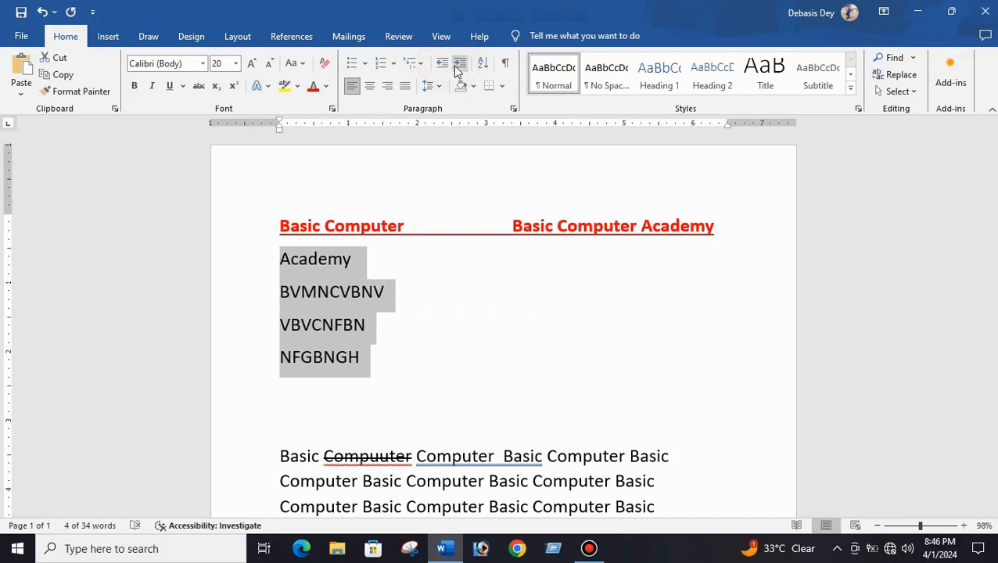
{"action": "left_click", "coordinate": [460, 66]}
{"action": "left_click", "coordinate": [459, 65]}
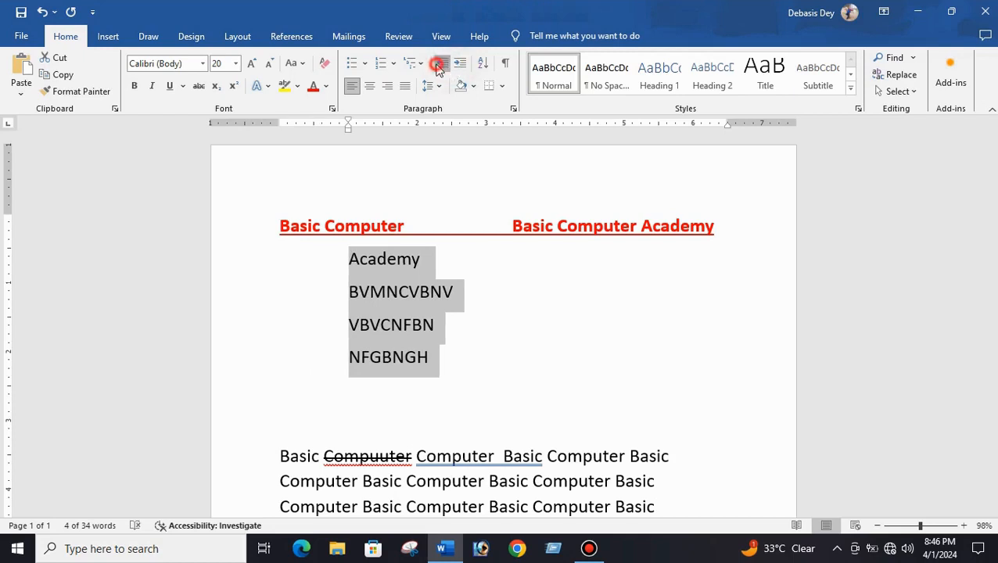
{"action": "left_click", "coordinate": [441, 65]}
{"action": "left_click", "coordinate": [441, 66]}
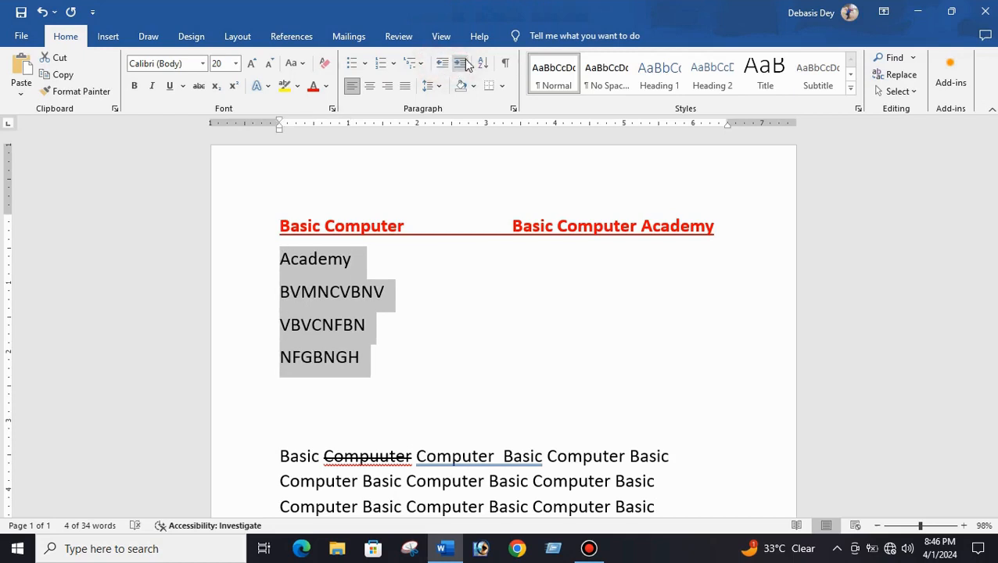
- Add blank lines below the list and enter the numbers 7, 5, 1, 8, 2 and 3 on separate lines
{"action": "left_click", "coordinate": [412, 356]}
{"action": "left_click", "coordinate": [291, 395]}
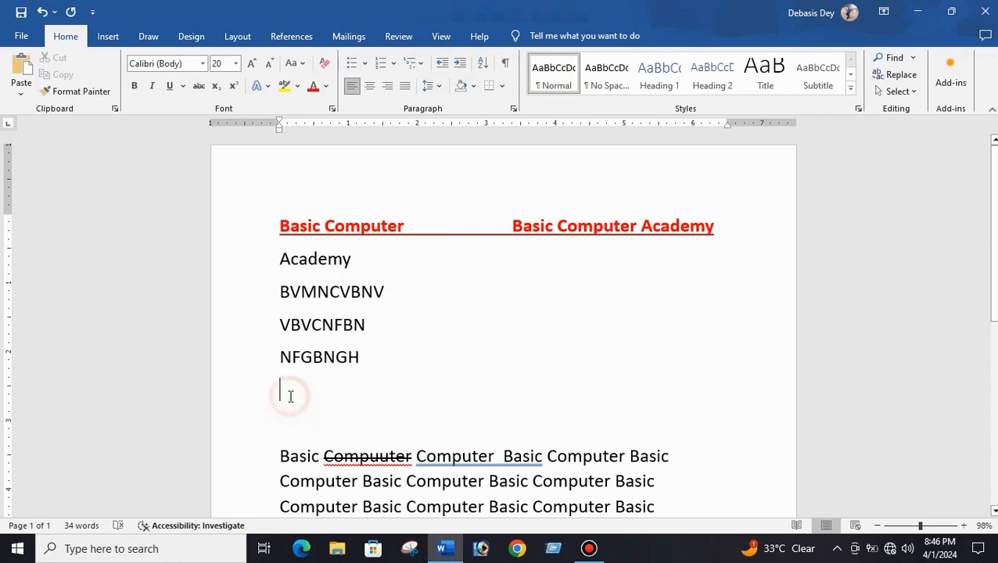
{"action": "key", "text": "Return"}
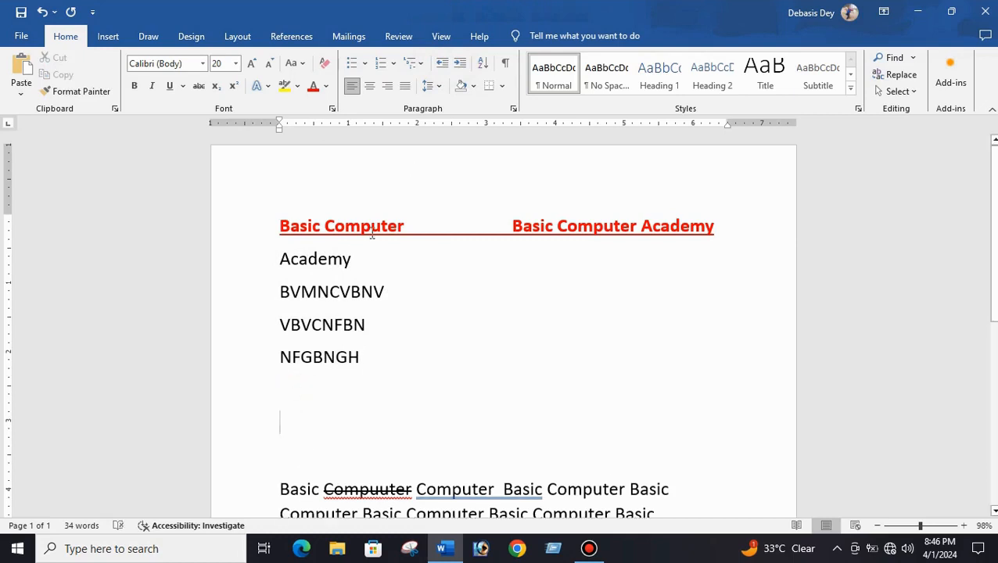
{"action": "key", "text": "Return"}
{"action": "left_click", "coordinate": [281, 402]}
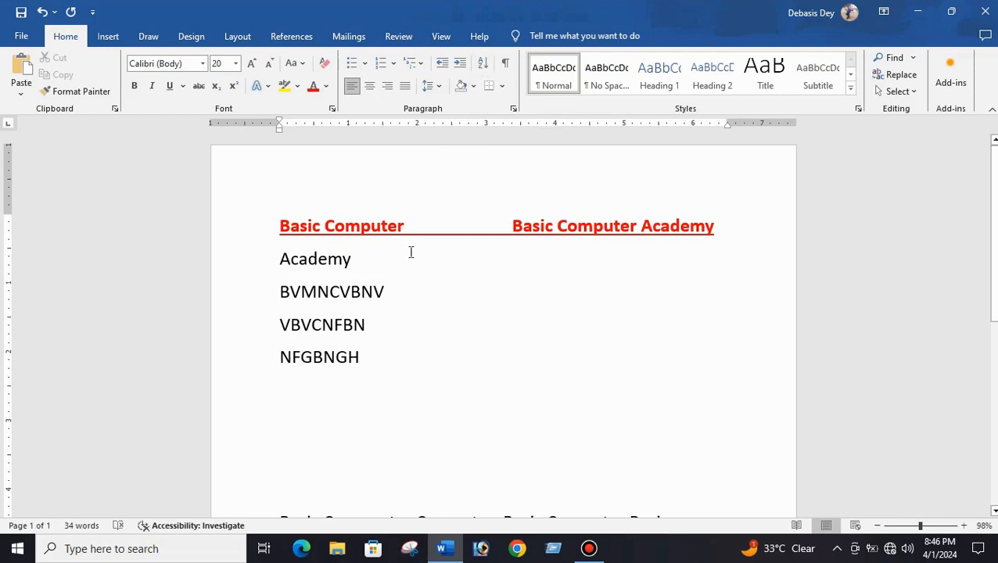
{"action": "type", "text": "7"}
{"action": "key", "text": "Return"}
{"action": "type", "text": "5"}
{"action": "key", "text": "Return"}
{"action": "type", "text": "1 "}
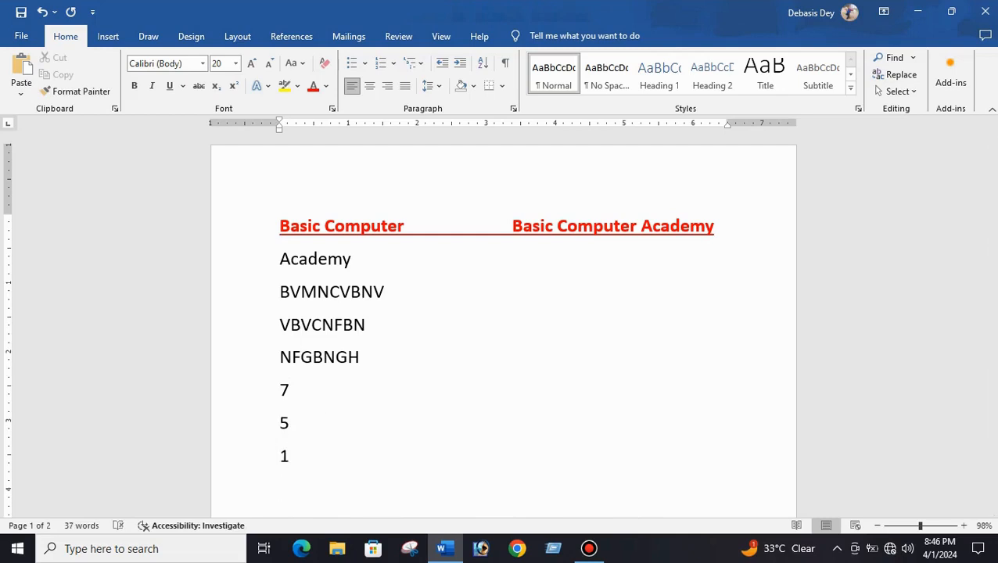
{"action": "type", "text": "8"}
{"action": "key", "text": "Return"}
{"action": "type", "text": "2"}
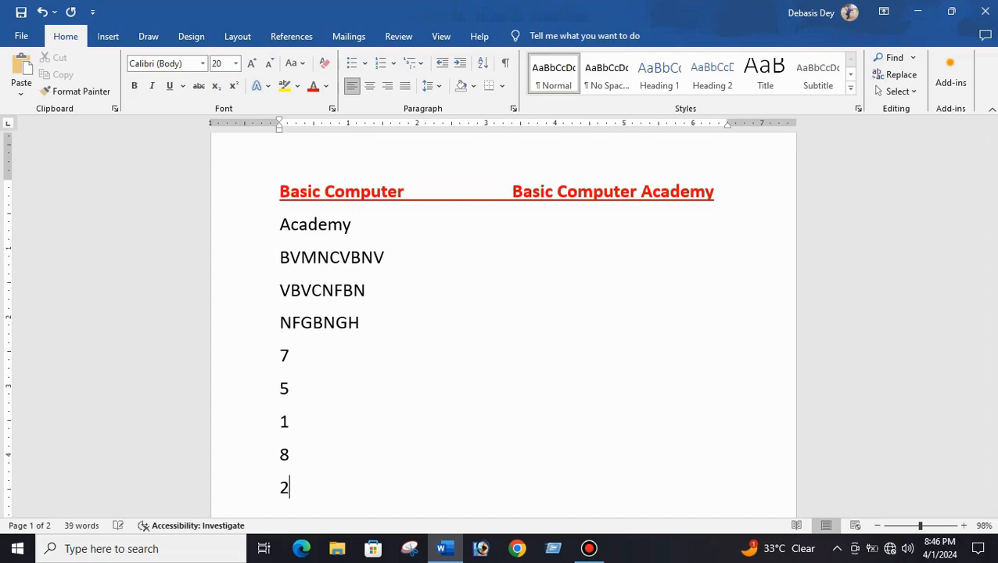
{"action": "key", "text": "Return"}
{"action": "type", "text": "3"}
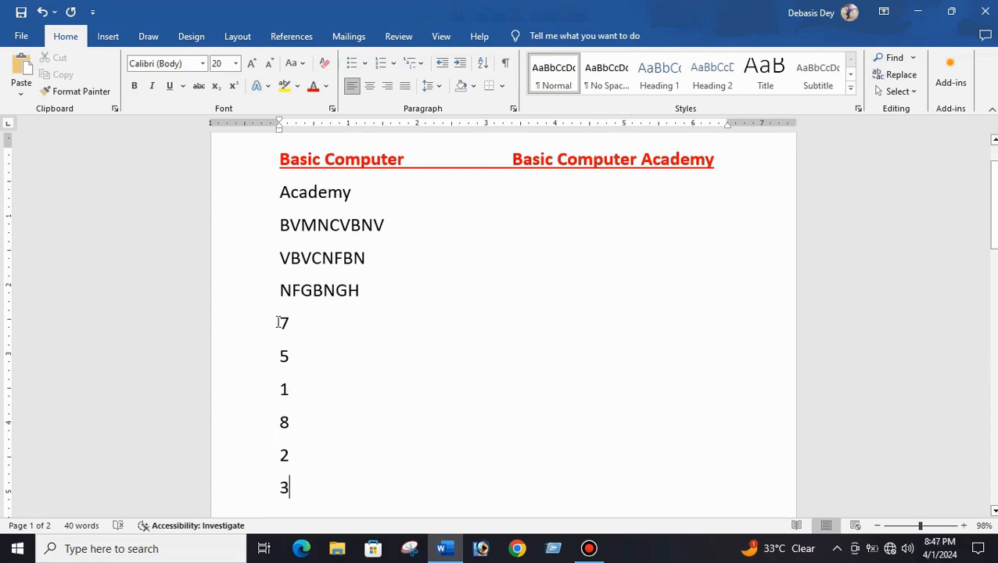
- Sort the number lines by paragraph as numbers in ascending order
{"action": "left_click_drag", "start_coordinate": [278, 323], "coordinate": [297, 485]}
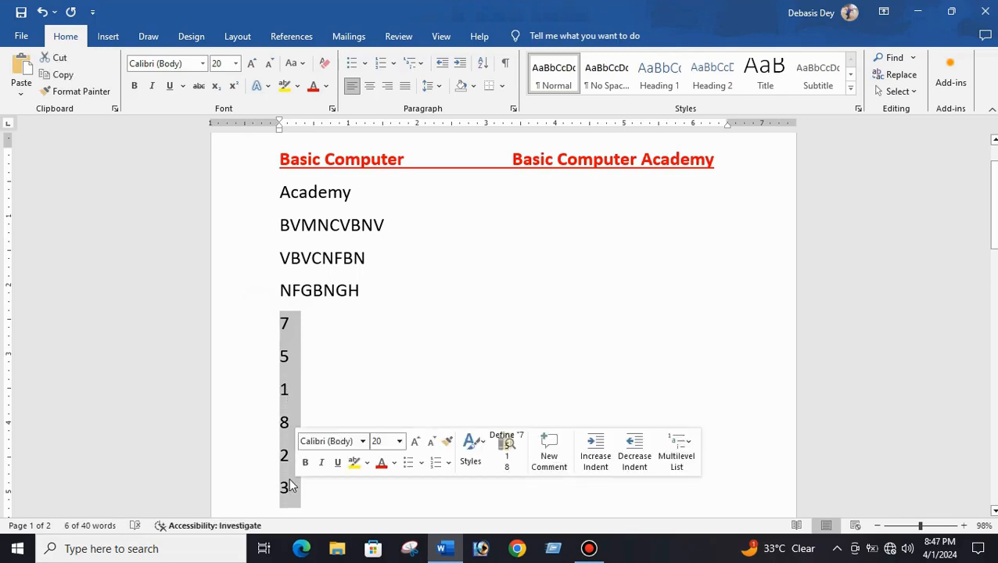
{"action": "left_click", "coordinate": [484, 66]}
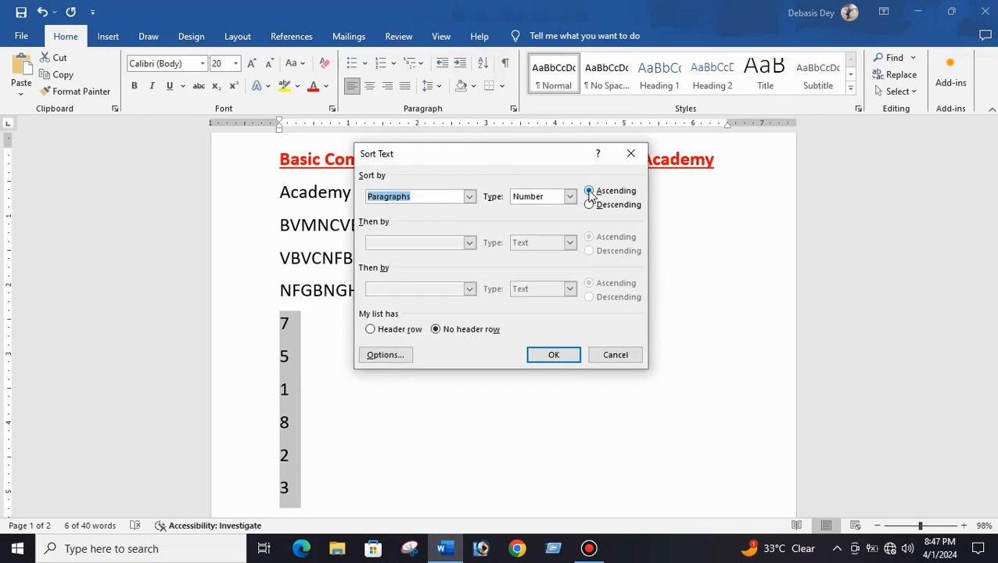
{"action": "left_click", "coordinate": [555, 354]}
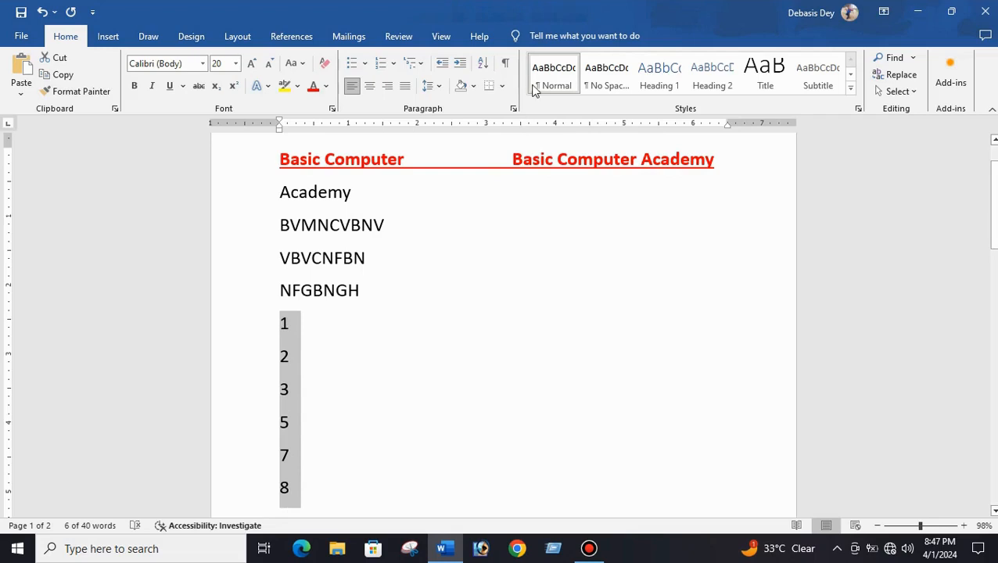
- Sort the same number lines again in descending order
{"action": "left_click", "coordinate": [484, 64]}
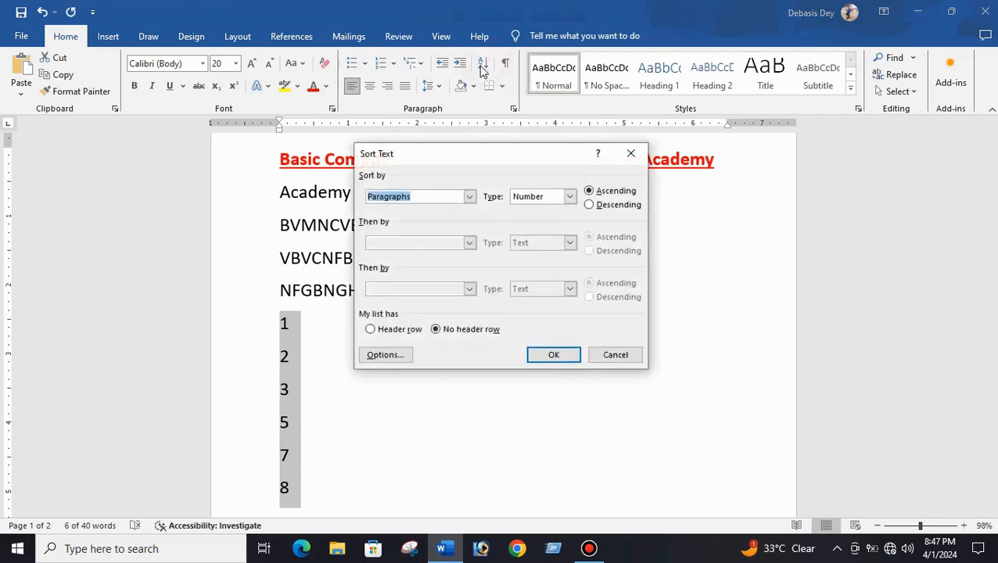
{"action": "left_click", "coordinate": [589, 205]}
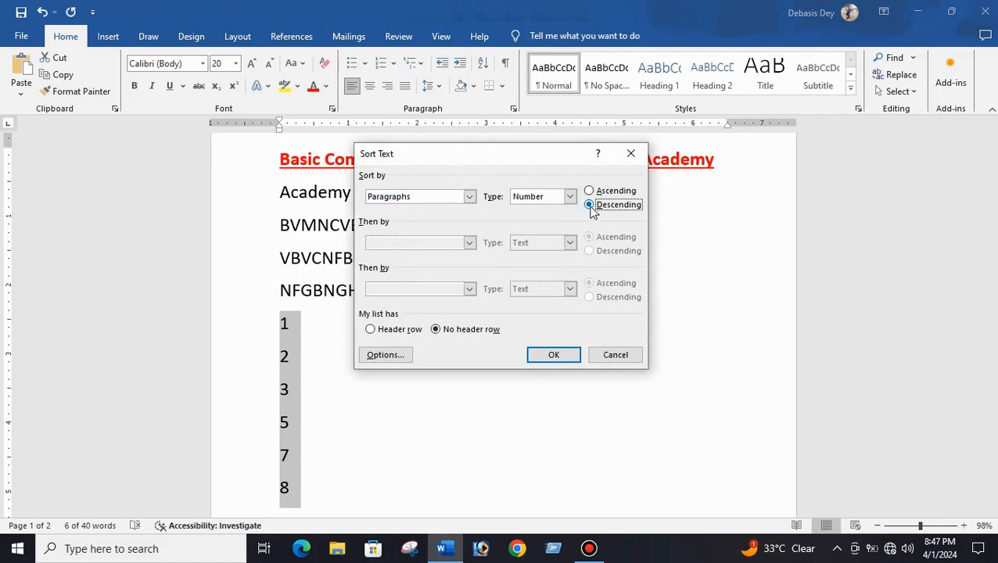
{"action": "left_click", "coordinate": [554, 356]}
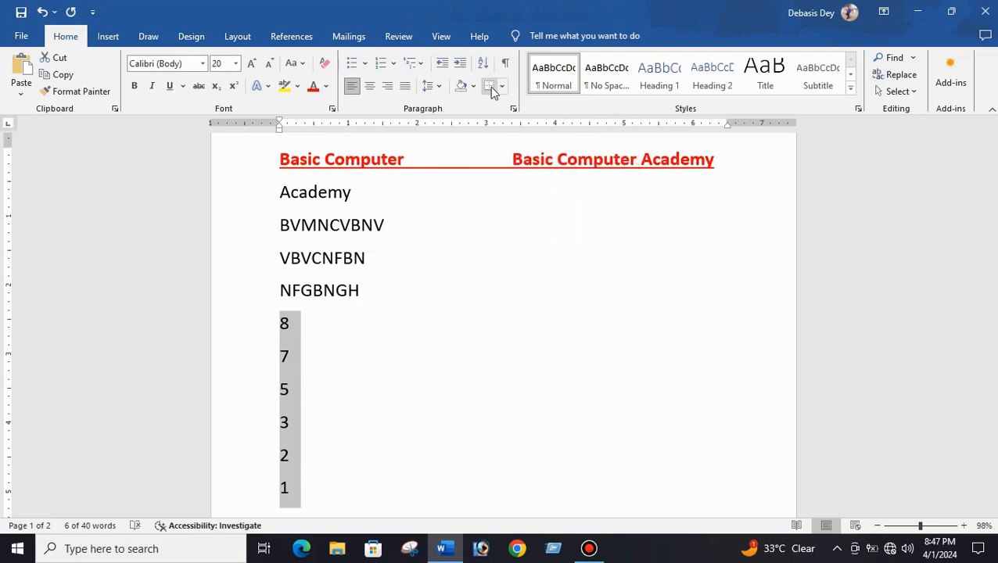
- Select the 'Basic Computer' paragraph and add a bottom border to it
{"action": "scroll", "coordinate": [407, 231], "scroll_direction": "down", "scroll_amount": 3}
{"action": "scroll", "coordinate": [405, 243], "scroll_direction": "down", "scroll_amount": 5}
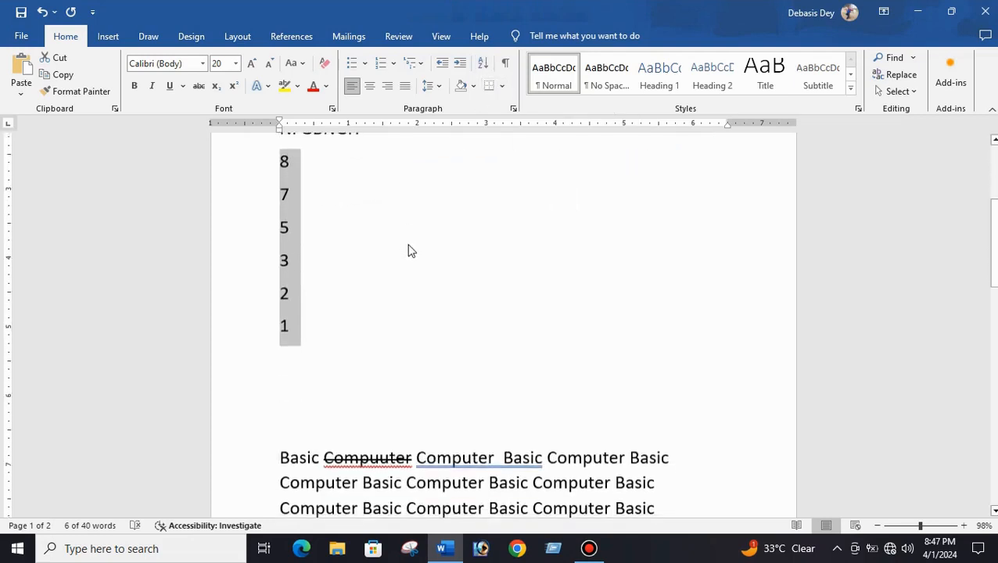
{"action": "left_click", "coordinate": [400, 243]}
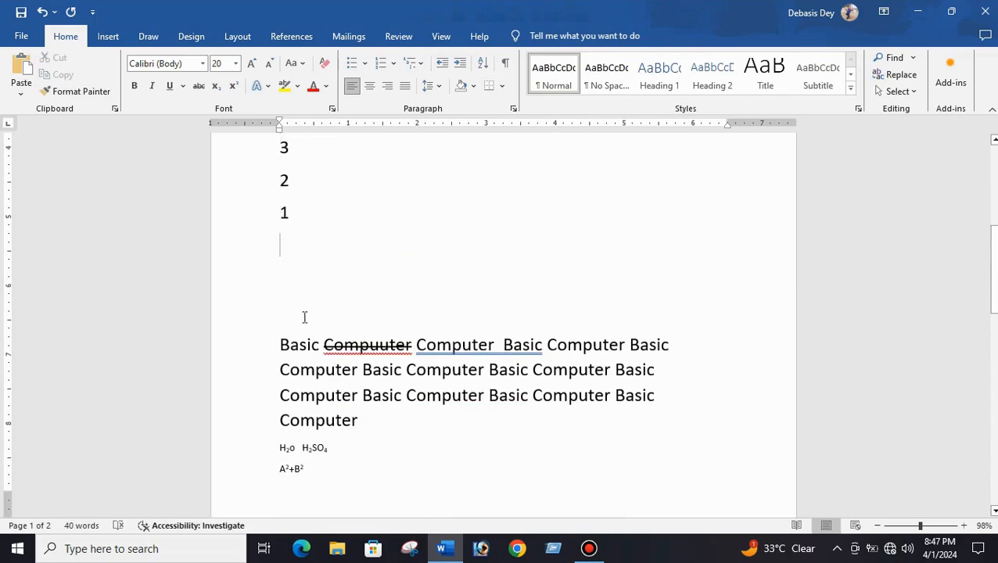
{"action": "scroll", "coordinate": [300, 351], "scroll_direction": "down", "scroll_amount": 2}
{"action": "left_click_drag", "start_coordinate": [279, 290], "coordinate": [466, 371]}
{"action": "left_click", "coordinate": [505, 87]}
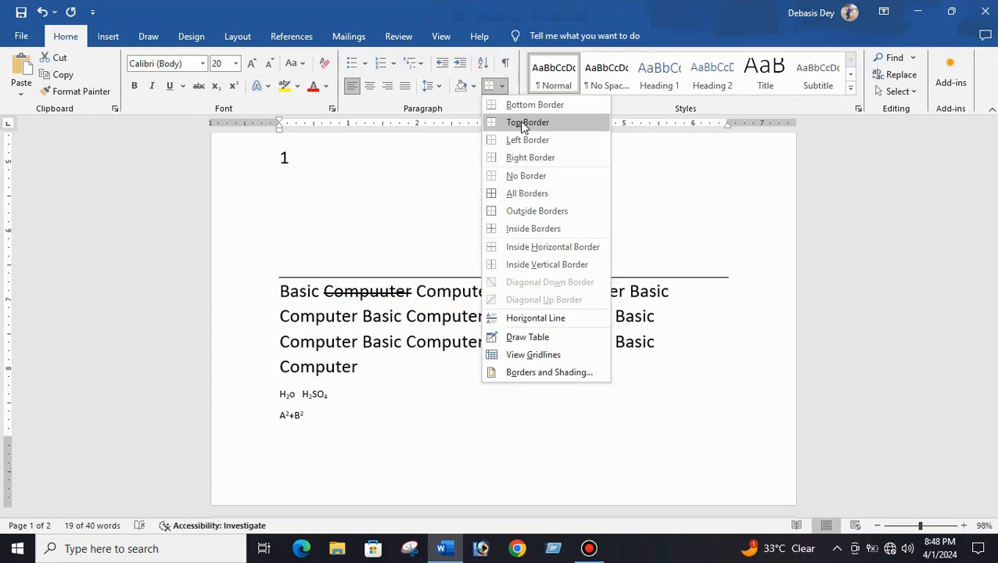
{"action": "left_click", "coordinate": [519, 105]}
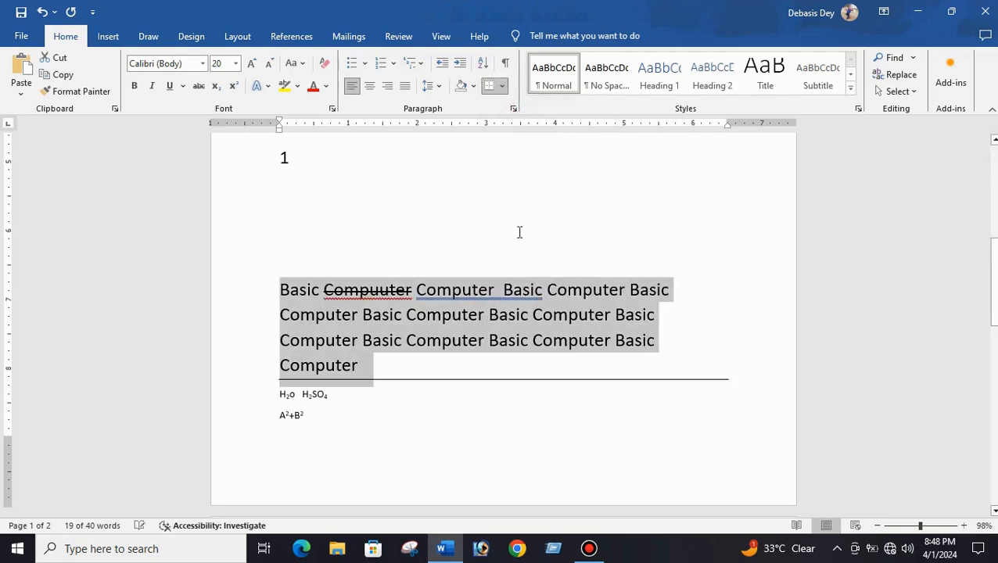
- Select the paragraph with the blank line above it and add a top border
{"action": "left_click", "coordinate": [540, 466]}
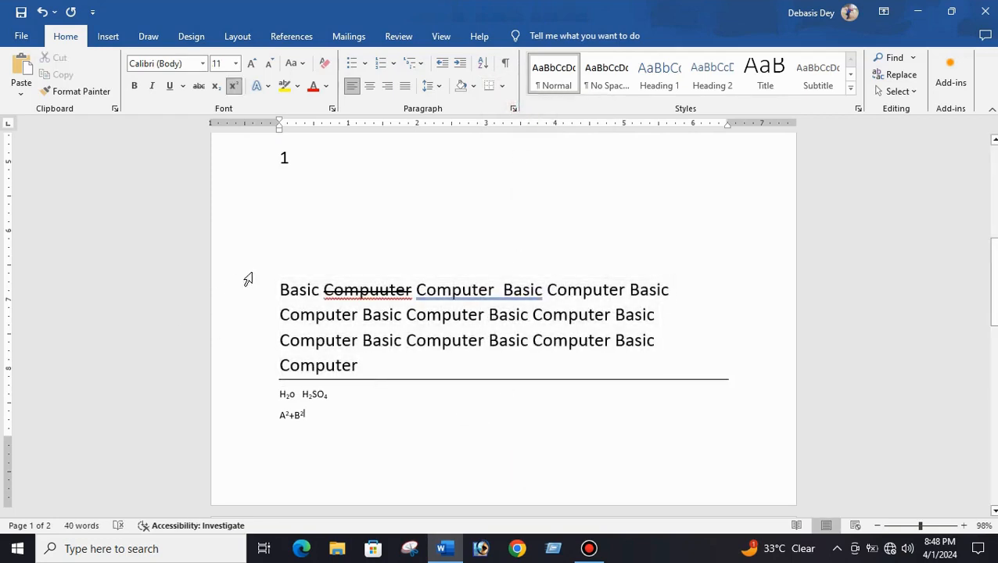
{"action": "left_click_drag", "start_coordinate": [266, 280], "coordinate": [497, 383]}
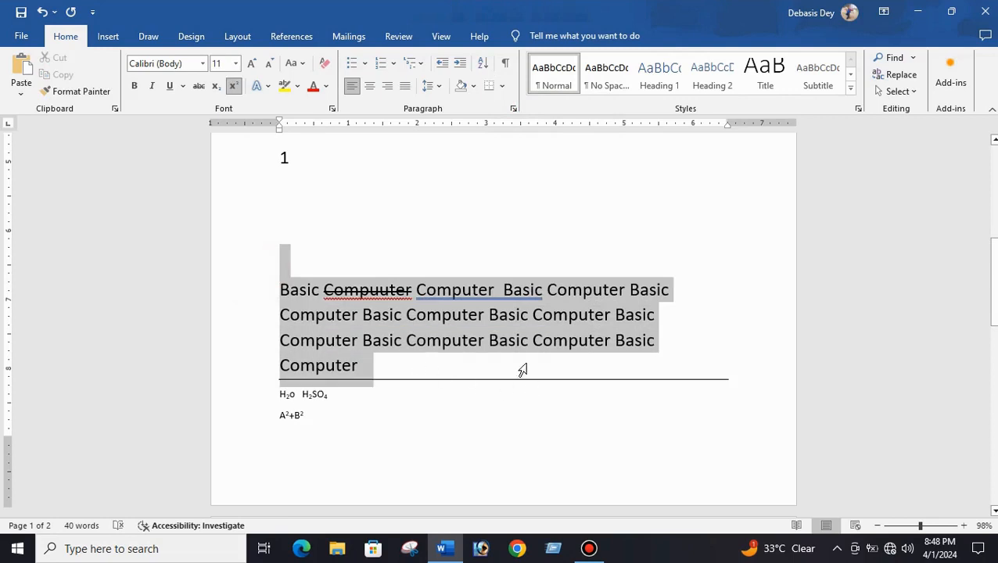
{"action": "left_click", "coordinate": [501, 86]}
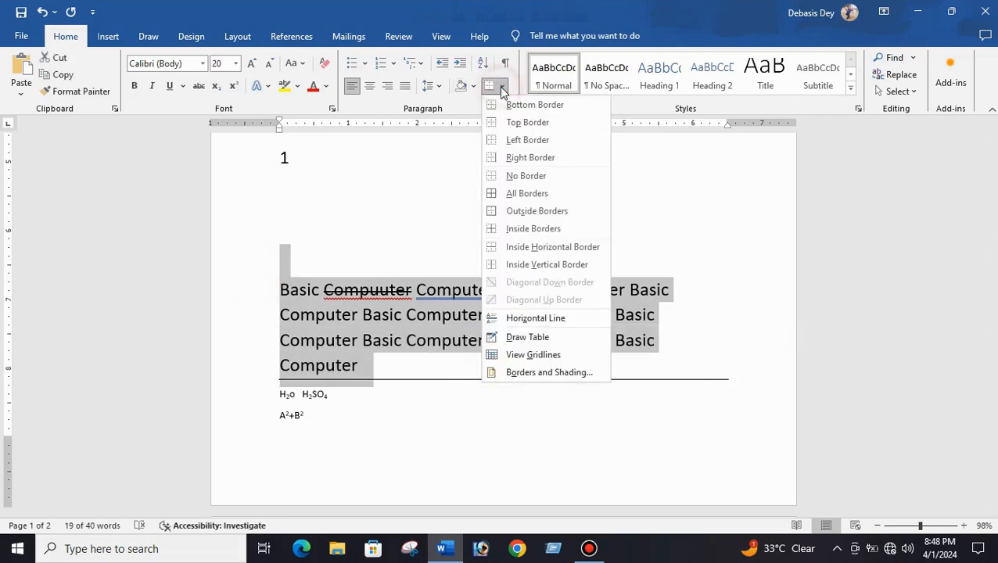
{"action": "left_click", "coordinate": [518, 122]}
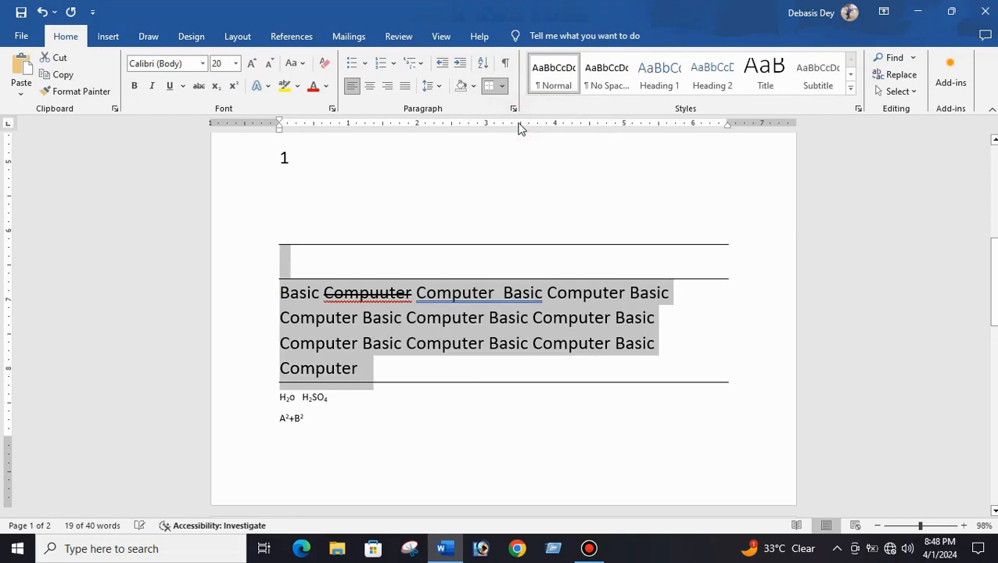
- Select the paragraphs through the H2O line, clear all their borders, then apply an outside border box
{"action": "left_click", "coordinate": [501, 86]}
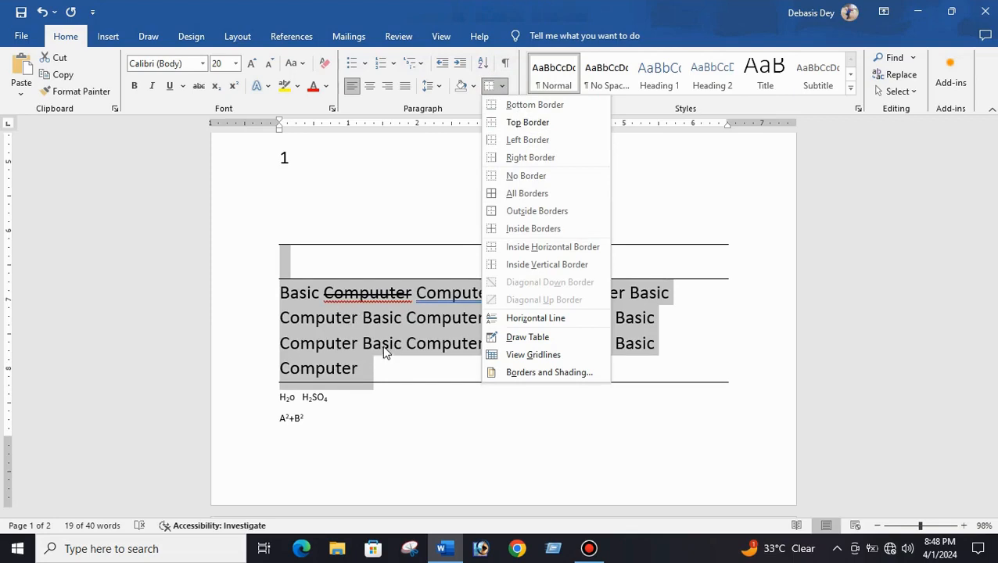
{"action": "key", "text": "Escape"}
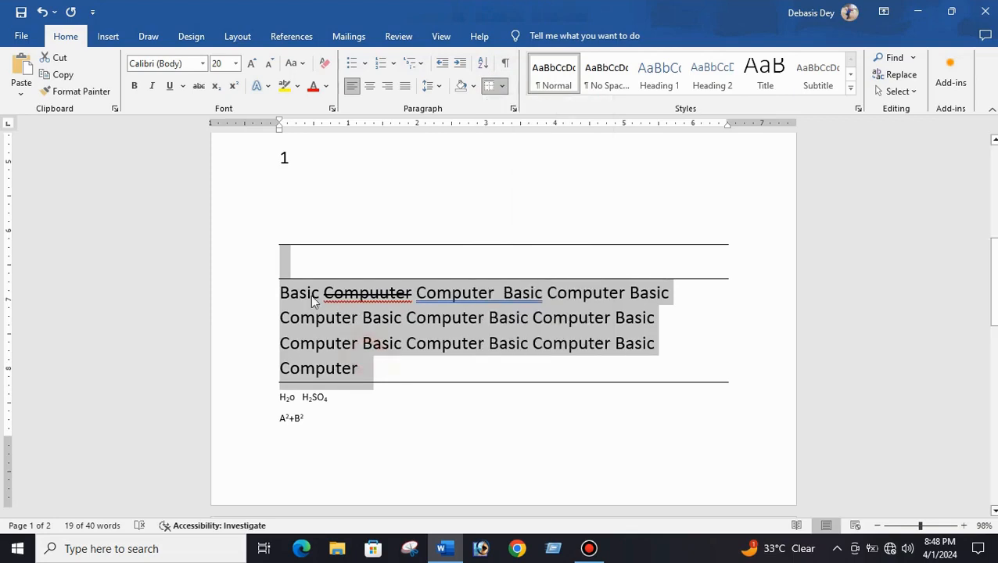
{"action": "left_click", "coordinate": [285, 250]}
{"action": "left_click_drag", "start_coordinate": [274, 245], "coordinate": [422, 403]}
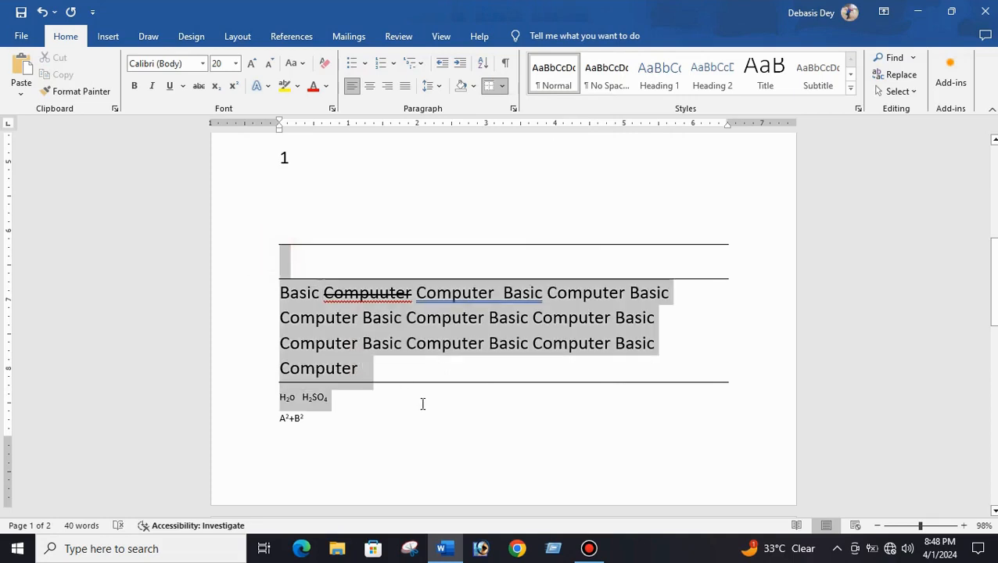
{"action": "left_click", "coordinate": [503, 86]}
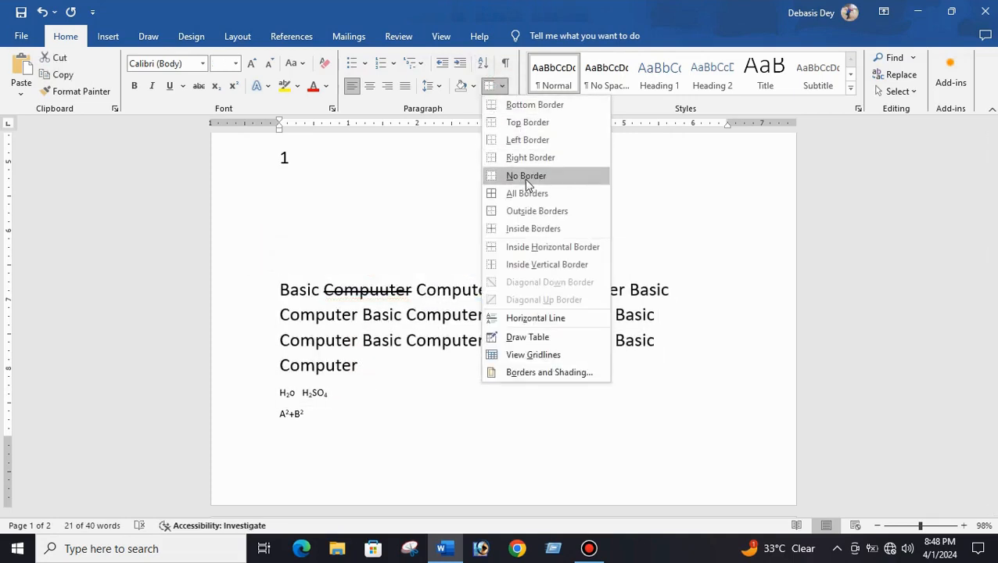
{"action": "left_click", "coordinate": [526, 177]}
{"action": "left_click", "coordinate": [503, 86]}
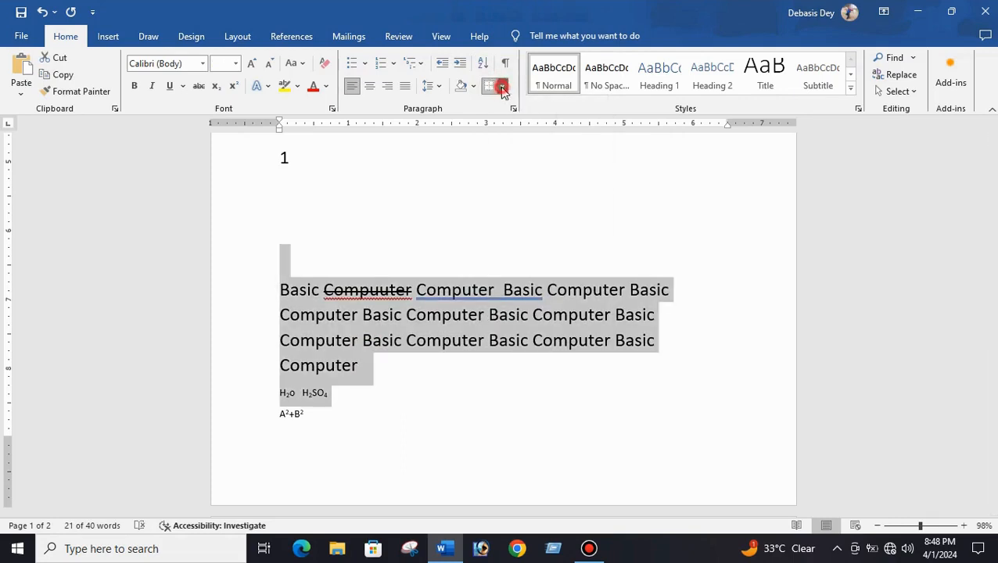
{"action": "left_click", "coordinate": [528, 211]}
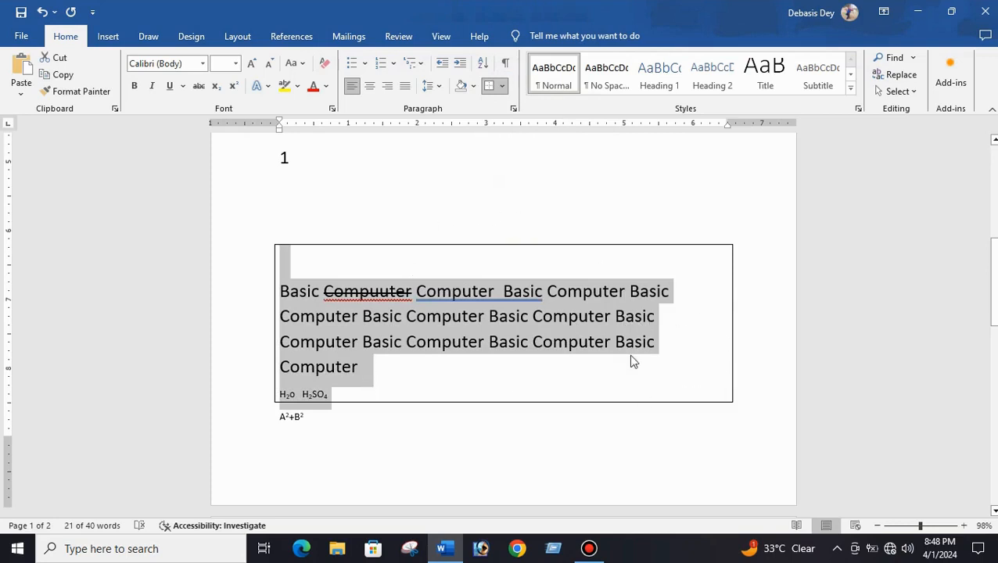
- Shade the bordered paragraphs with a light gold theme colour
{"action": "left_click", "coordinate": [502, 86]}
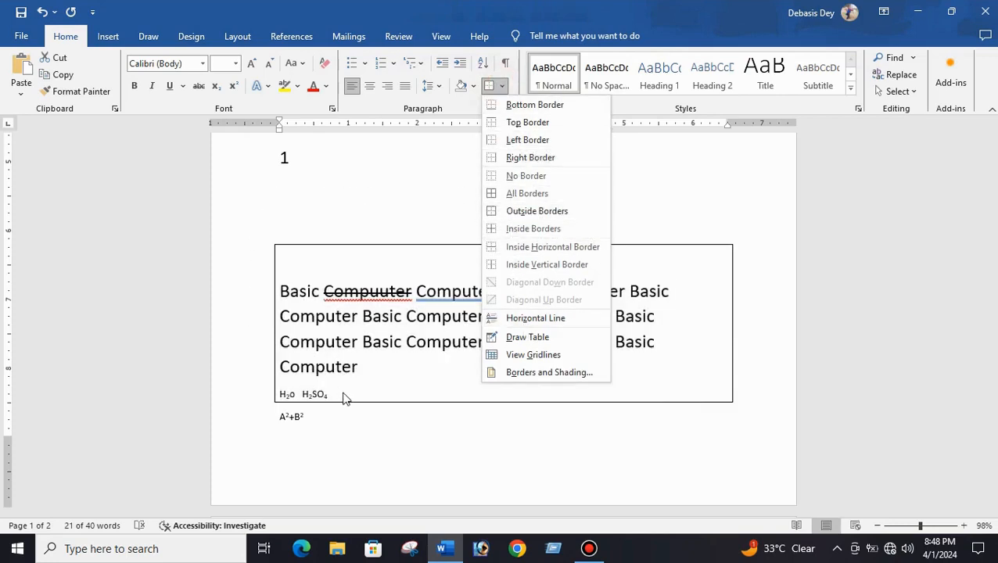
{"action": "left_click", "coordinate": [396, 462]}
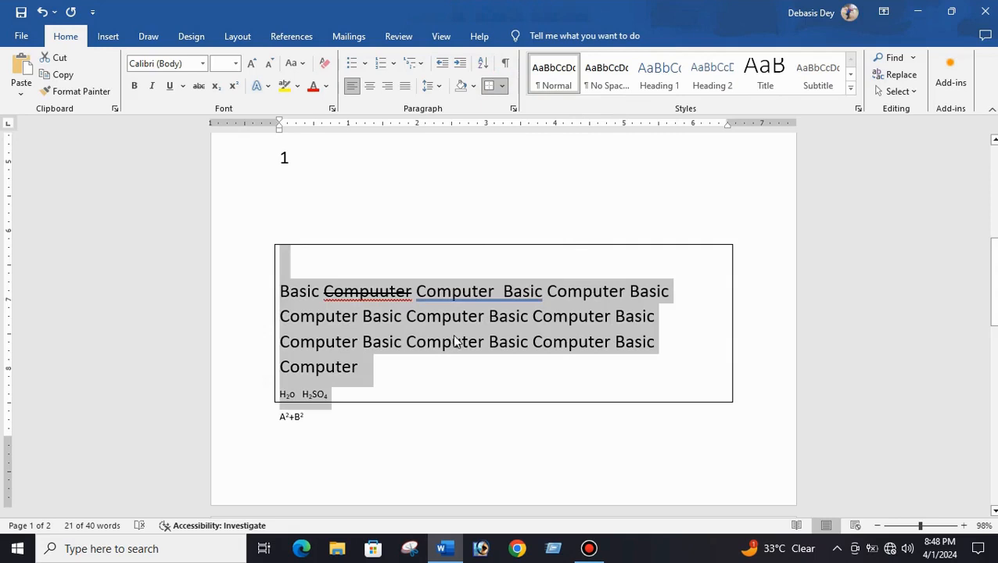
{"action": "left_click", "coordinate": [473, 86]}
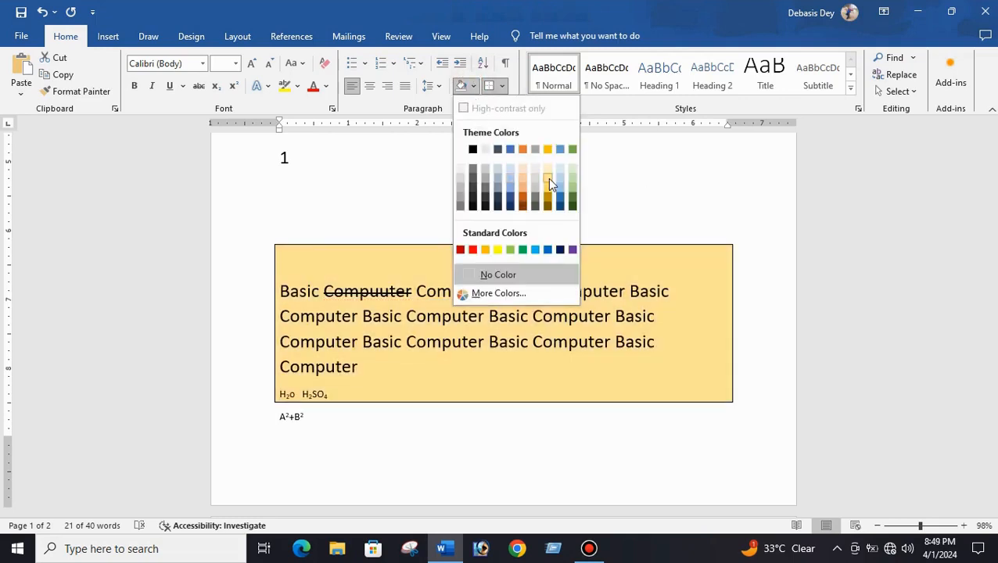
{"action": "left_click", "coordinate": [548, 177]}
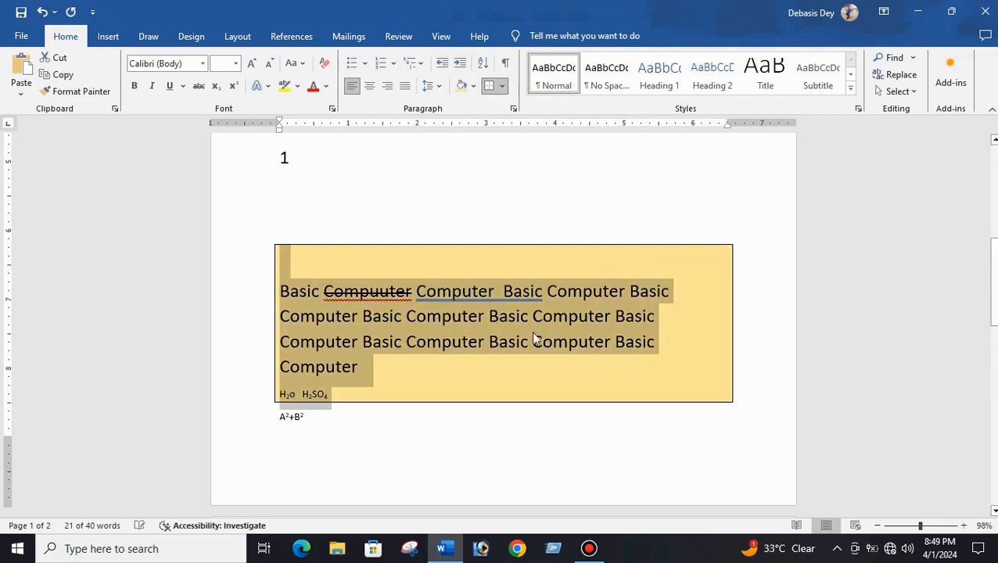
{"action": "left_click", "coordinate": [657, 389]}
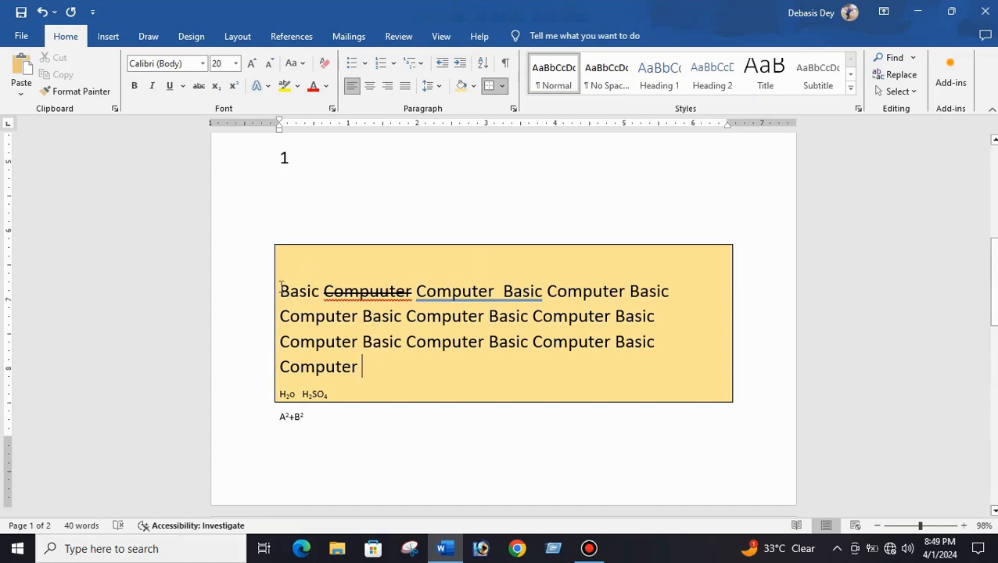
- Select the lines above the shaded box and delete them
{"action": "left_click_drag", "start_coordinate": [281, 289], "coordinate": [396, 401]}
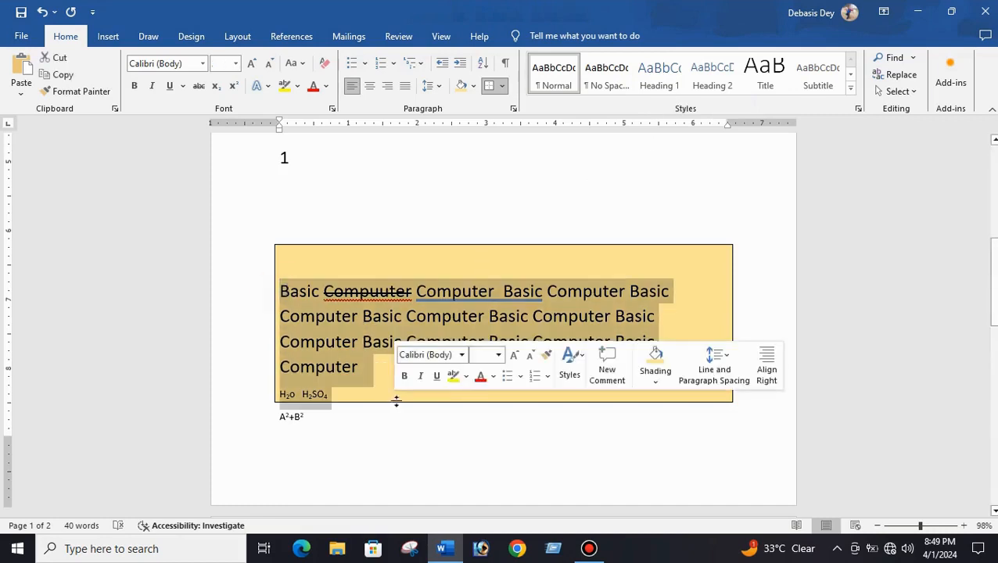
{"action": "left_click", "coordinate": [778, 66]}
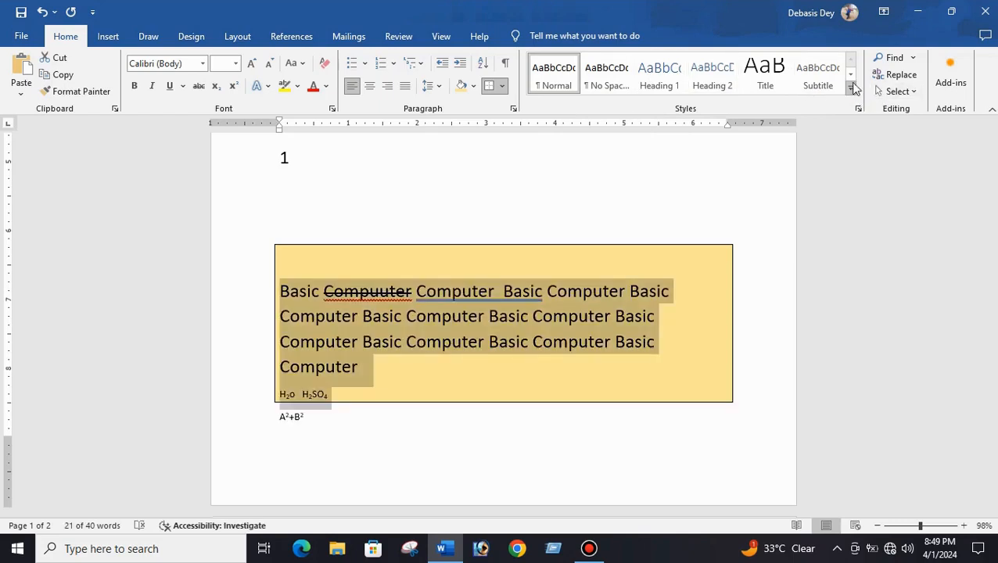
{"action": "left_click", "coordinate": [765, 233]}
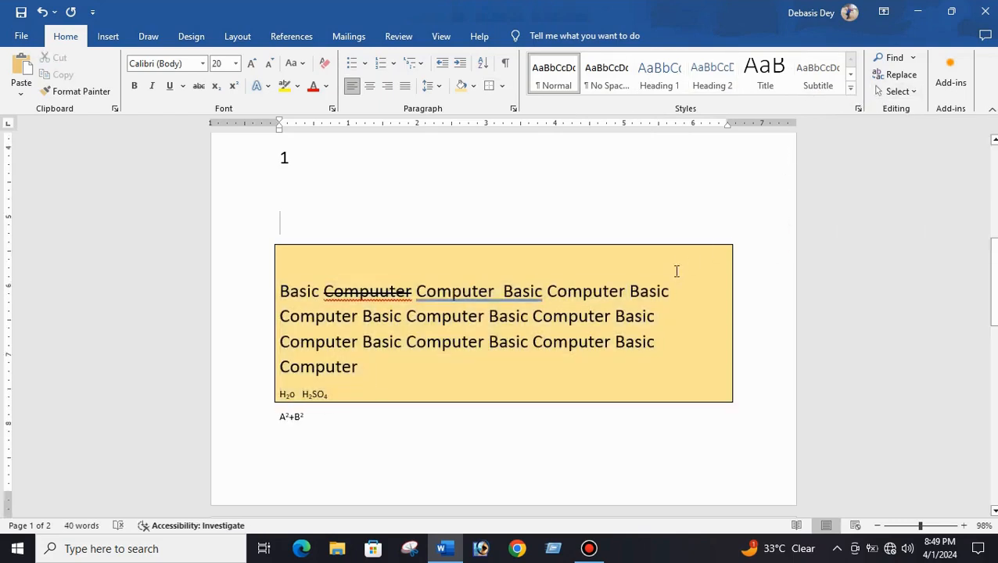
{"action": "scroll", "coordinate": [594, 291], "scroll_direction": "up", "scroll_amount": 5}
{"action": "scroll", "coordinate": [468, 345], "scroll_direction": "down", "scroll_amount": 2}
{"action": "left_click", "coordinate": [337, 380]}
{"action": "left_click_drag", "start_coordinate": [284, 237], "coordinate": [259, 270]}
{"action": "key", "text": "Delete"}
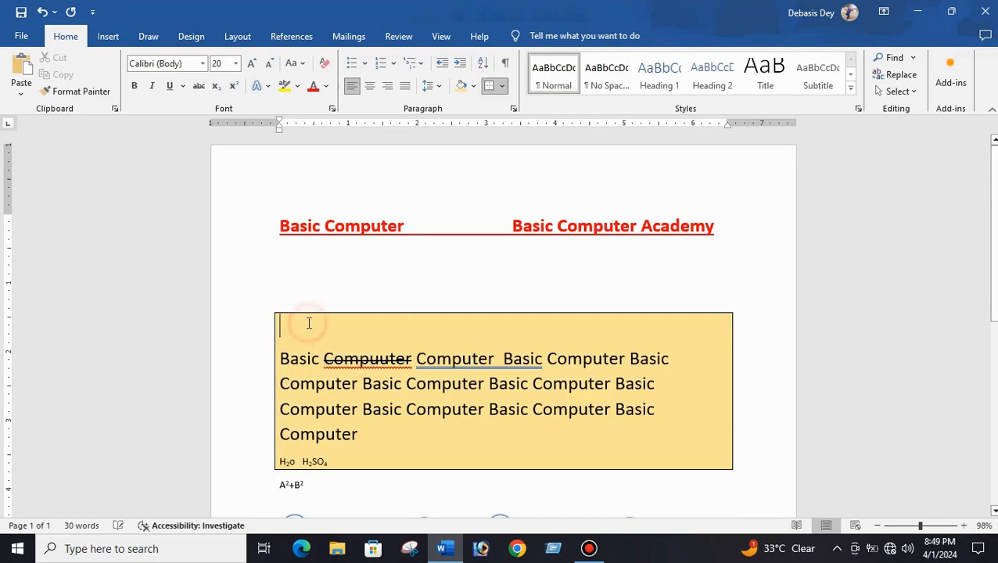
- Select the shaded paragraphs and remove their borders
{"action": "left_click_drag", "start_coordinate": [283, 332], "coordinate": [405, 466]}
{"action": "left_click", "coordinate": [505, 86]}
{"action": "left_click", "coordinate": [512, 190]}
{"action": "left_click", "coordinate": [288, 328]}
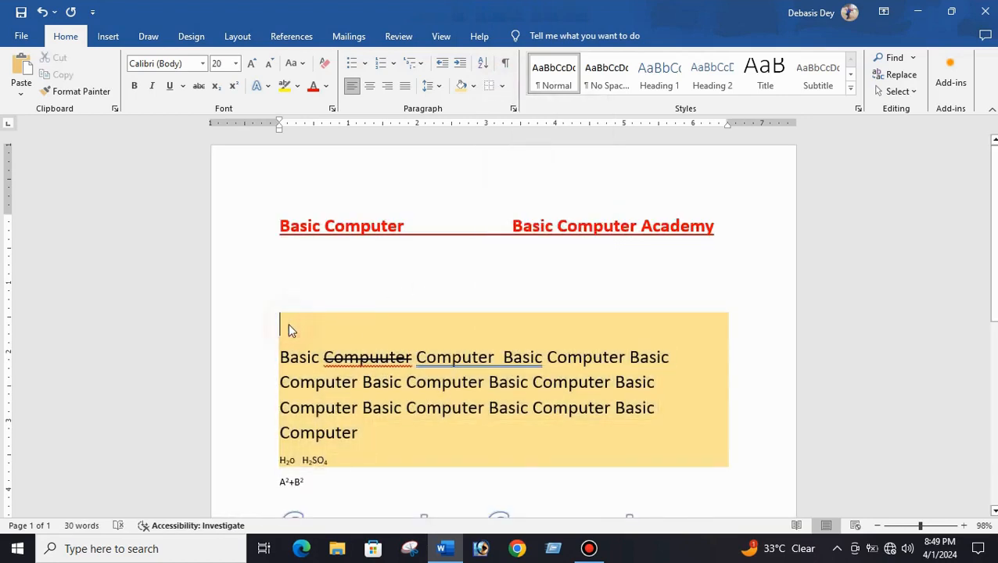
- Delete the blank lines between the red heading and the shaded paragraph
{"action": "left_click", "coordinate": [284, 254]}
{"action": "left_click_drag", "start_coordinate": [290, 319], "coordinate": [293, 334]}
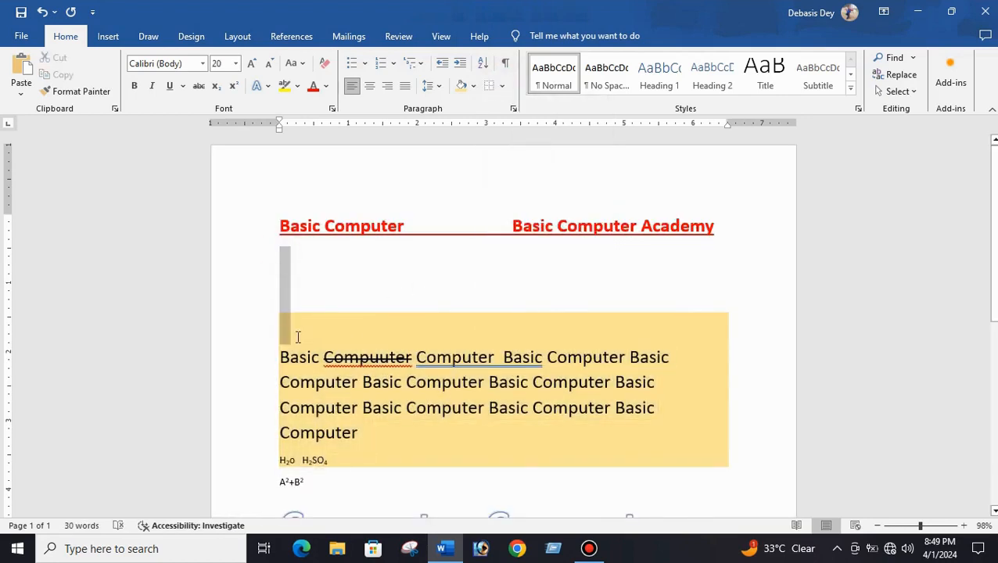
{"action": "key", "text": "Delete"}
{"action": "left_click", "coordinate": [350, 405]}
{"action": "left_click", "coordinate": [285, 251]}
{"action": "left_click_drag", "start_coordinate": [297, 267], "coordinate": [363, 361]}
{"action": "left_click_drag", "start_coordinate": [280, 217], "coordinate": [376, 351]}
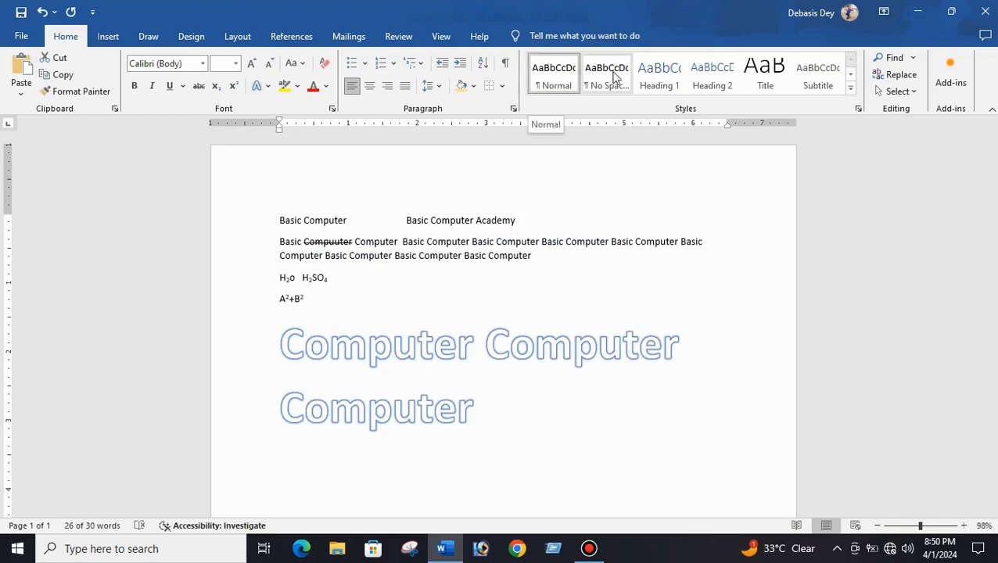
{"action": "left_click", "coordinate": [850, 92]}
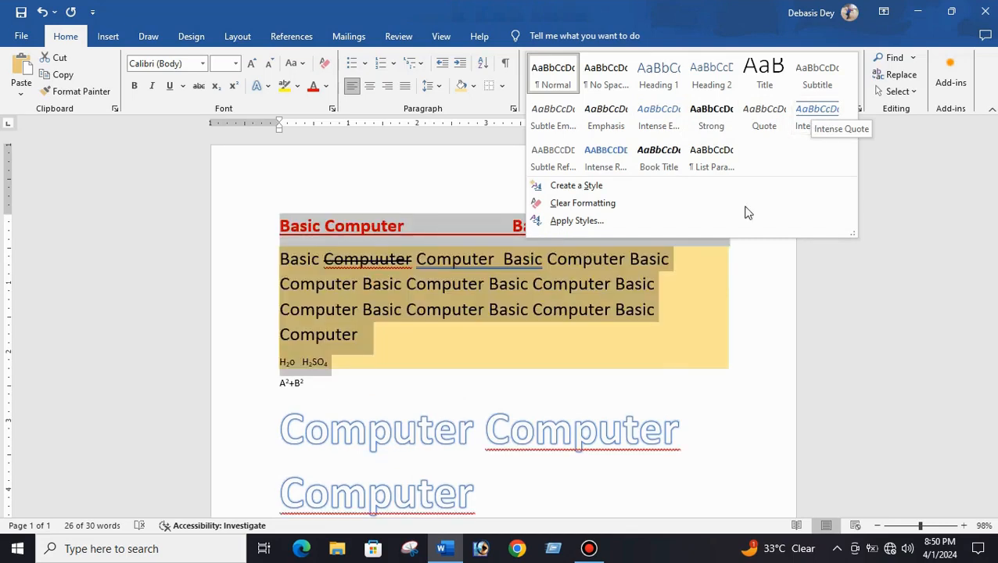
{"action": "left_click", "coordinate": [574, 356]}
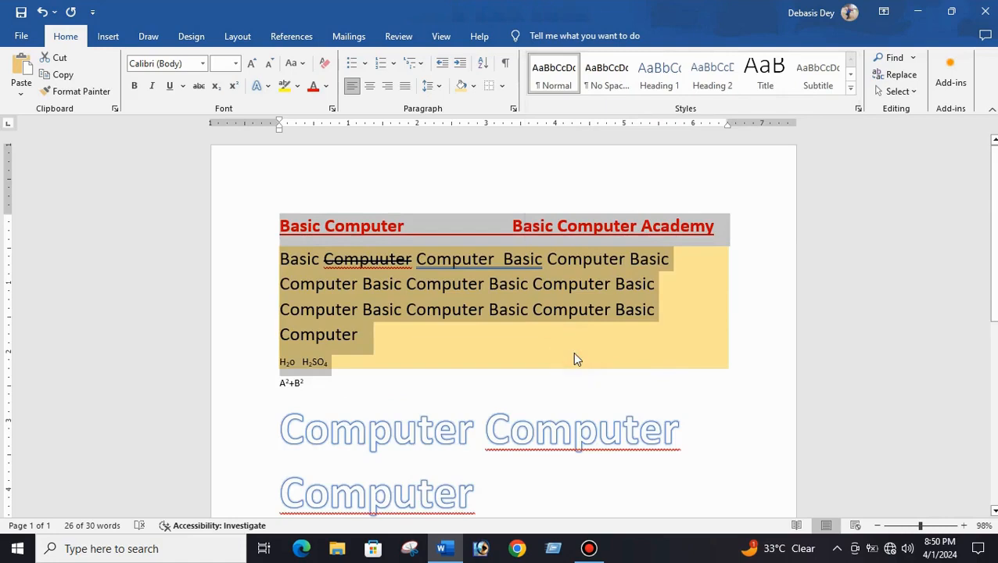
{"action": "left_click", "coordinate": [573, 353]}
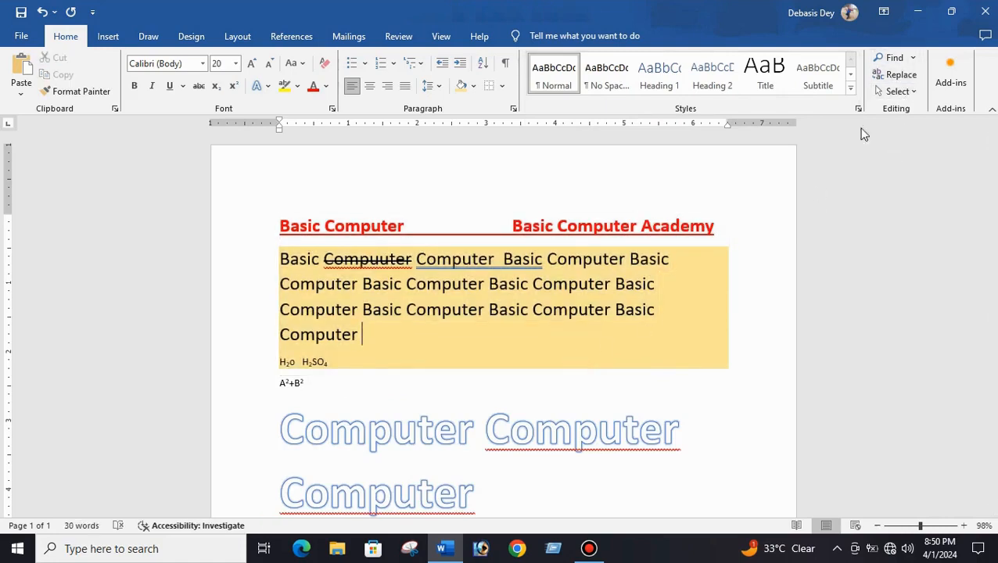
- Select the whole document's content using Select All, then deselect it
{"action": "left_click", "coordinate": [650, 351]}
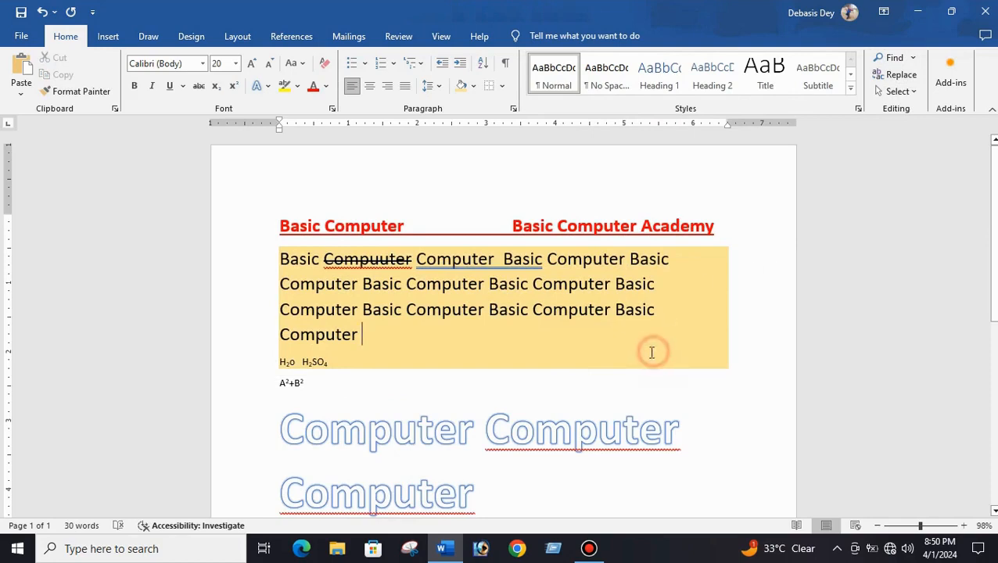
{"action": "left_click", "coordinate": [914, 93]}
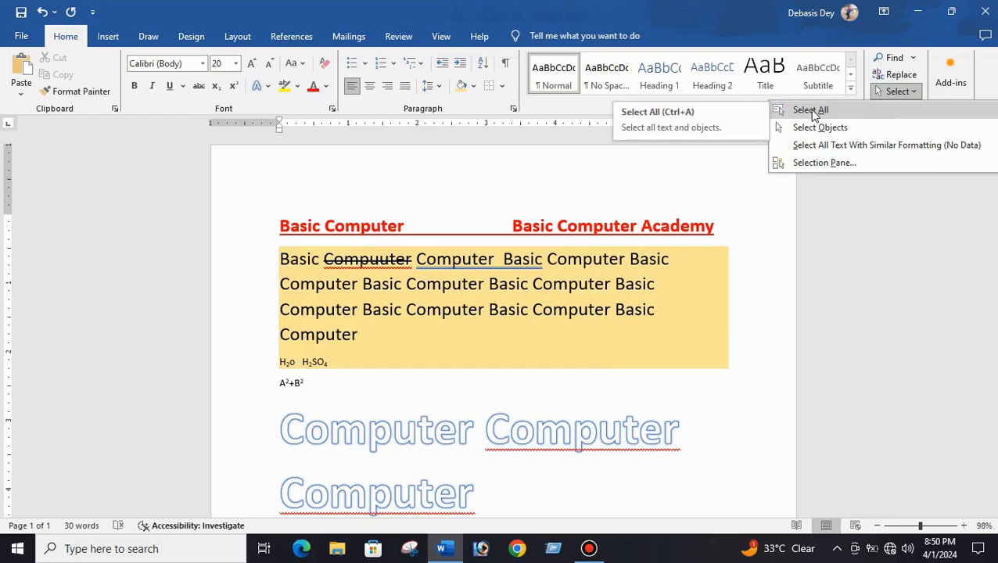
{"action": "left_click", "coordinate": [813, 113]}
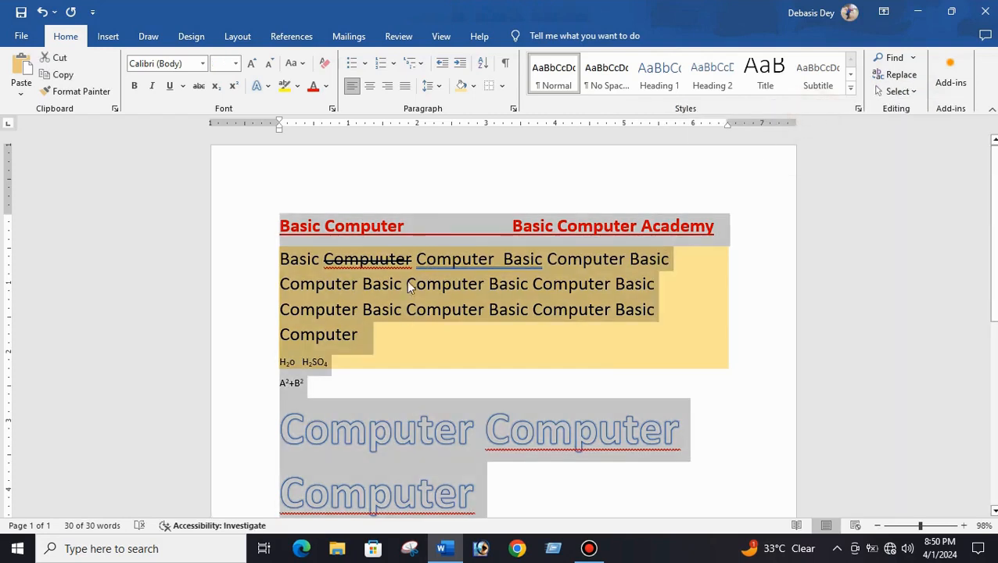
{"action": "scroll", "coordinate": [408, 277], "scroll_direction": "down", "scroll_amount": 5}
{"action": "scroll", "coordinate": [412, 272], "scroll_direction": "up", "scroll_amount": 5}
{"action": "left_click", "coordinate": [657, 372]}
{"action": "left_click", "coordinate": [911, 91]}
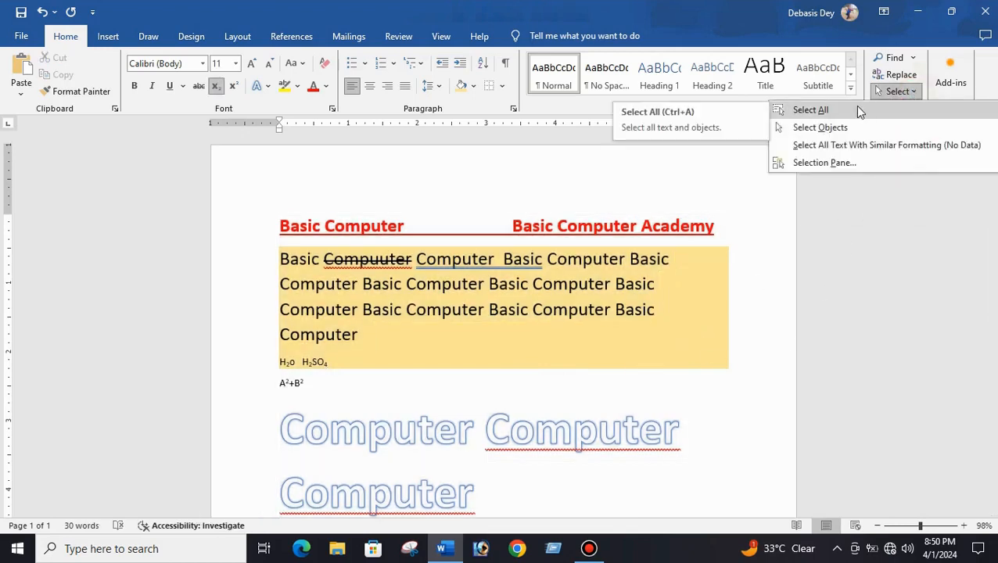
{"action": "left_click", "coordinate": [857, 110]}
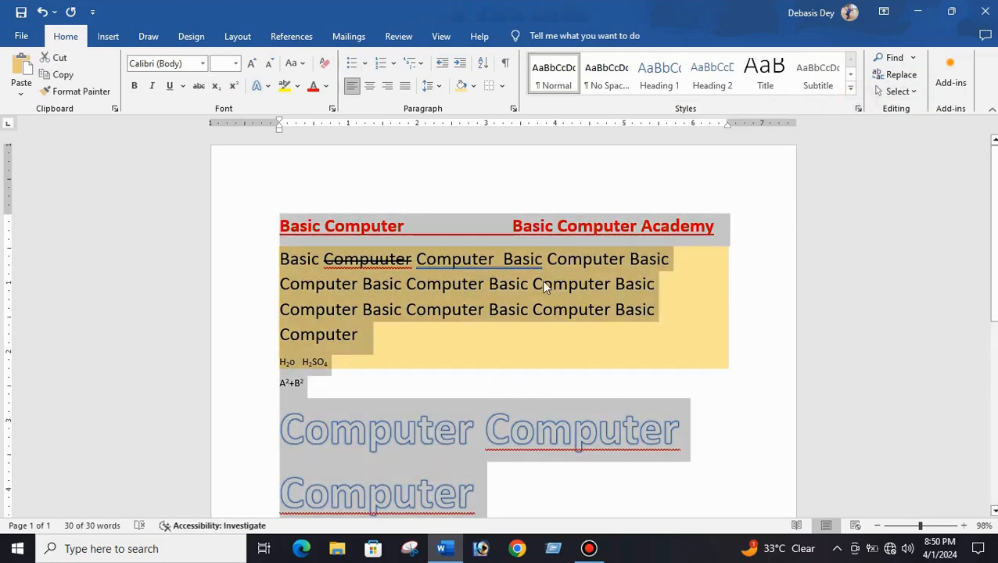
{"action": "left_click", "coordinate": [431, 365]}
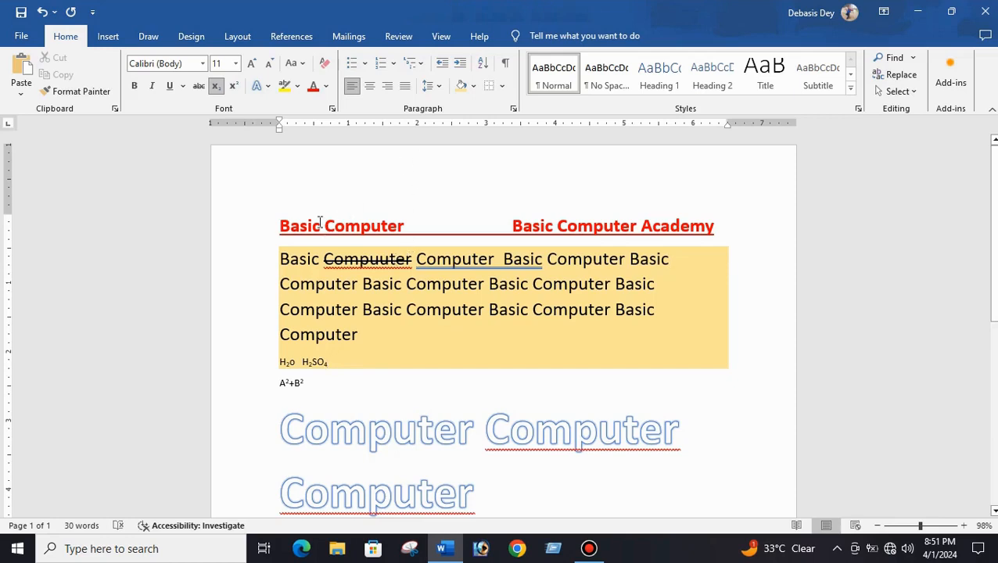
{"action": "left_click", "coordinate": [279, 226]}
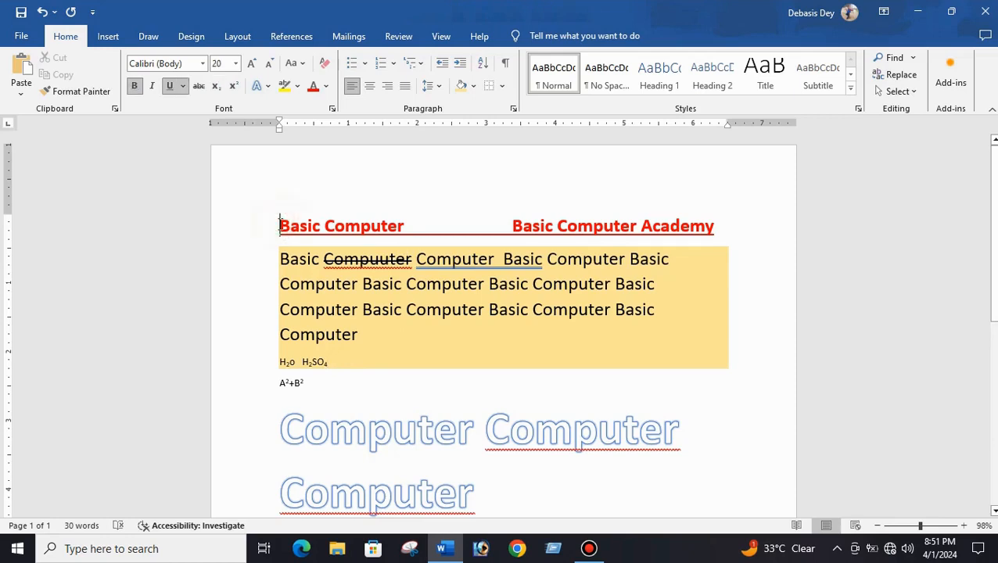
- Open the Navigation pane and search the document for COMPUT
{"action": "left_click", "coordinate": [912, 58]}
{"action": "left_click", "coordinate": [904, 78]}
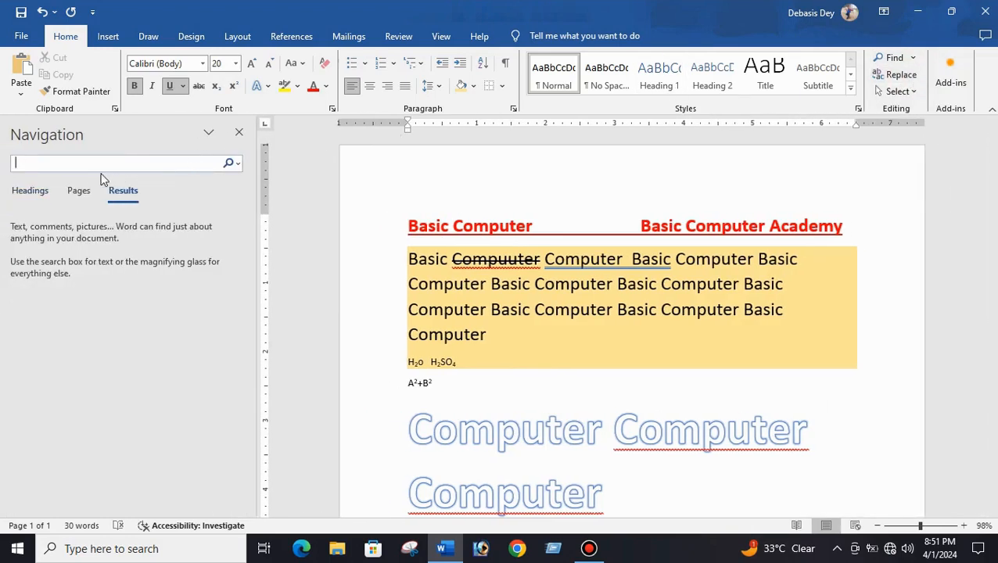
{"action": "left_click", "coordinate": [33, 162]}
{"action": "type", "text": "C"}
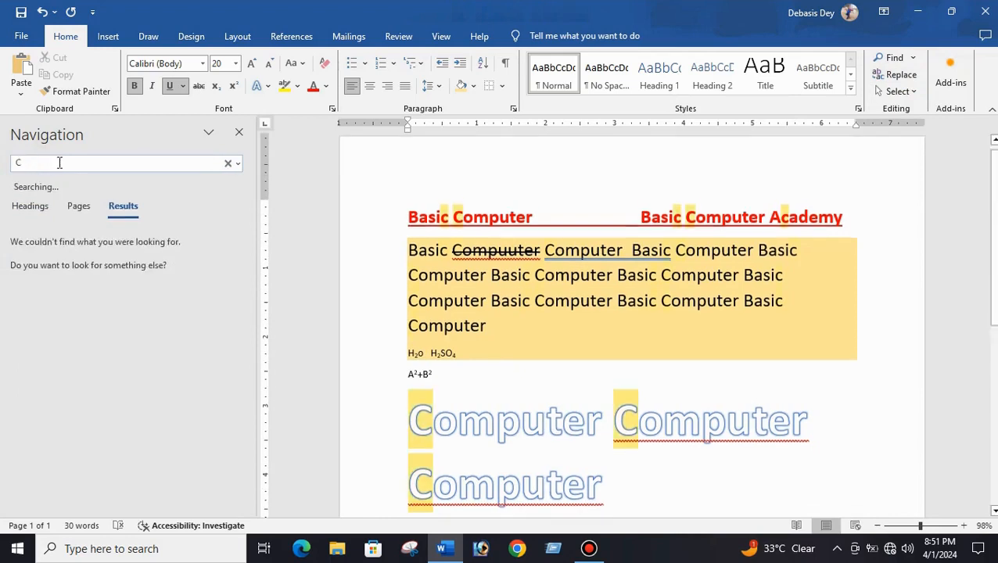
{"action": "type", "text": "OMPUTER"}
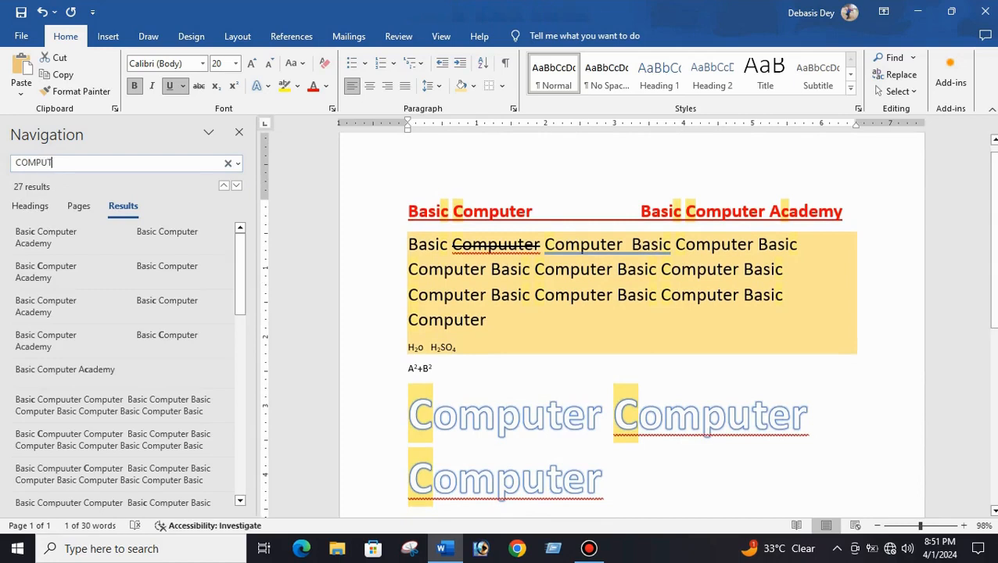
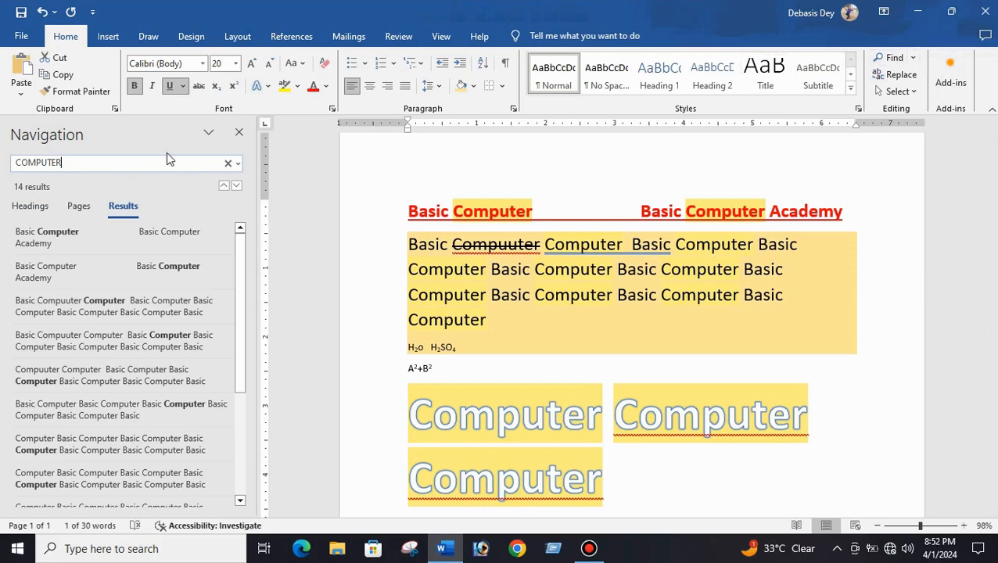
- Close the Navigation pane and open Find and Replace, searching for COMPUTER with CPU as the replacement
{"action": "left_click", "coordinate": [239, 134]}
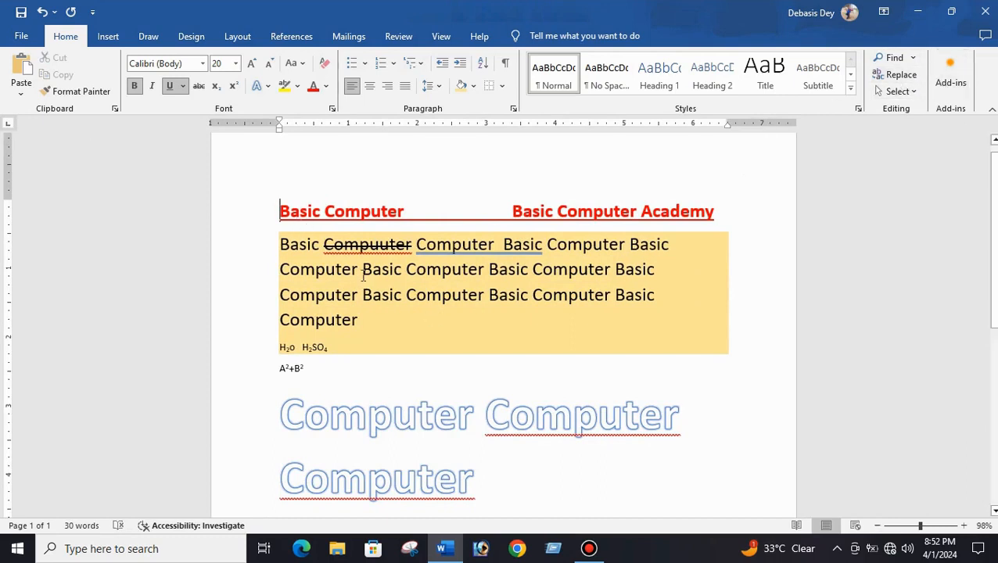
{"action": "left_click", "coordinate": [891, 75]}
{"action": "left_click_drag", "start_coordinate": [641, 365], "coordinate": [718, 148]}
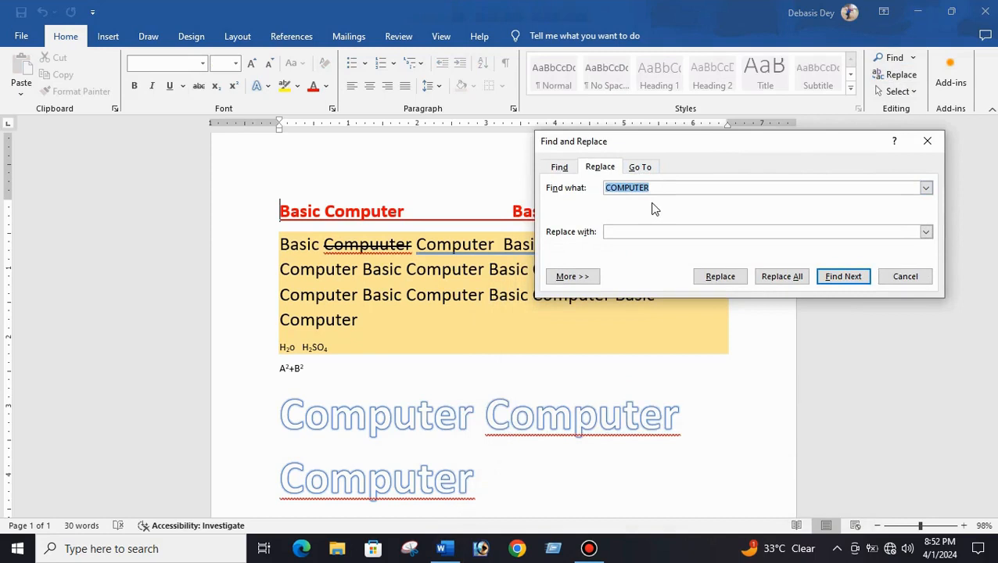
{"action": "left_click", "coordinate": [620, 231]}
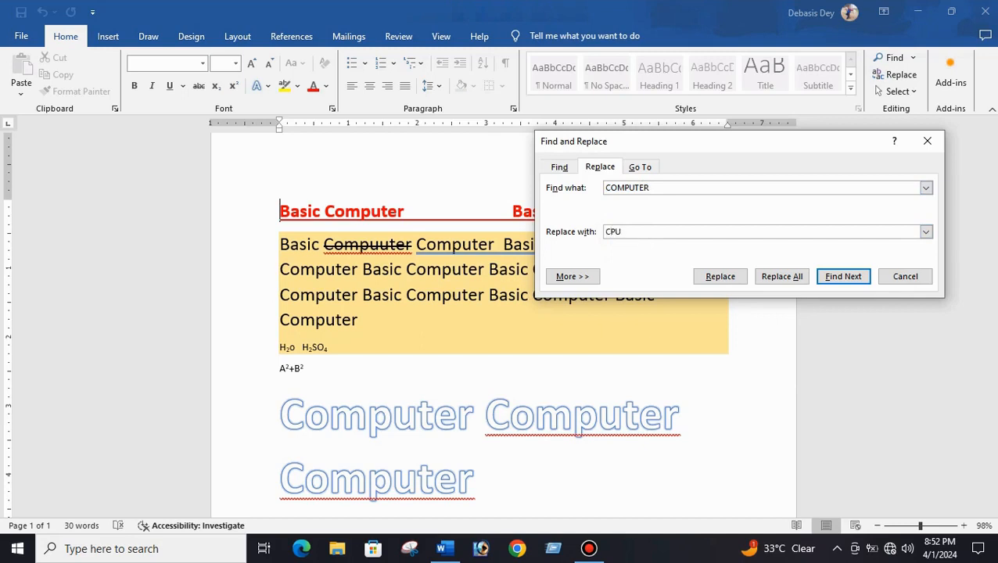
- Replace the next three COMPUTER matches with CPU one at a time, then replace all remaining occurrences
{"action": "left_click_drag", "start_coordinate": [720, 142], "coordinate": [757, 297]}
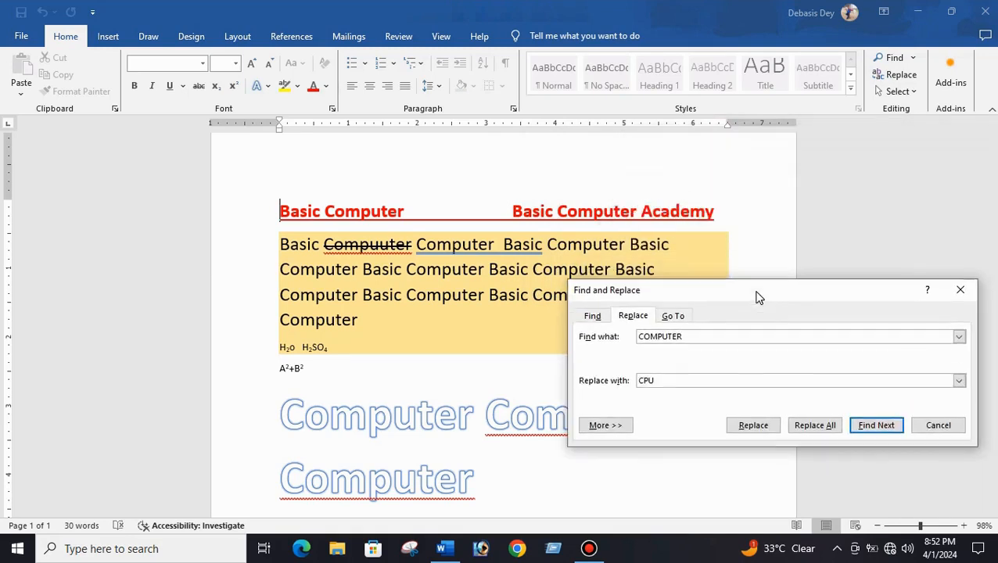
{"action": "left_click", "coordinate": [868, 428]}
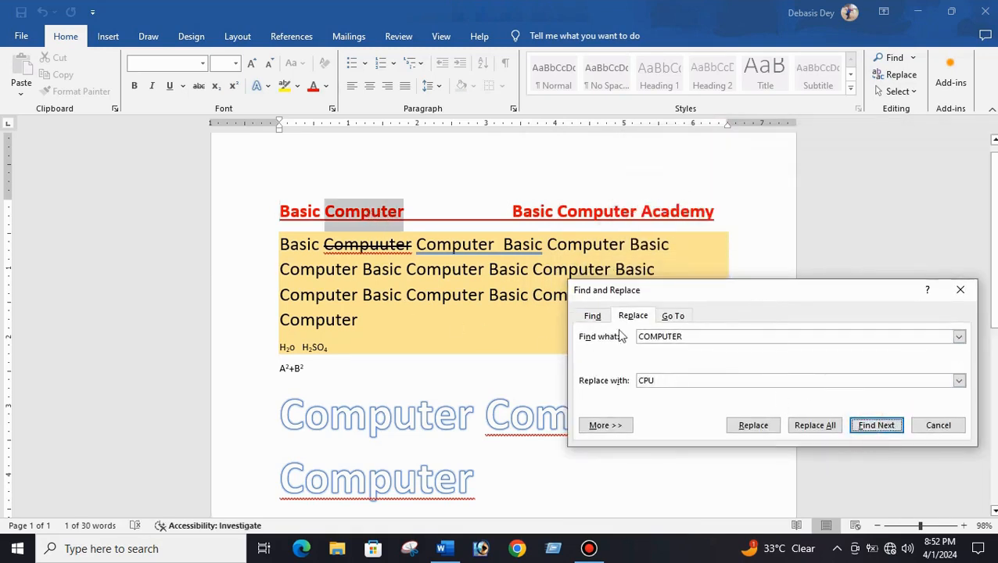
{"action": "left_click", "coordinate": [753, 426]}
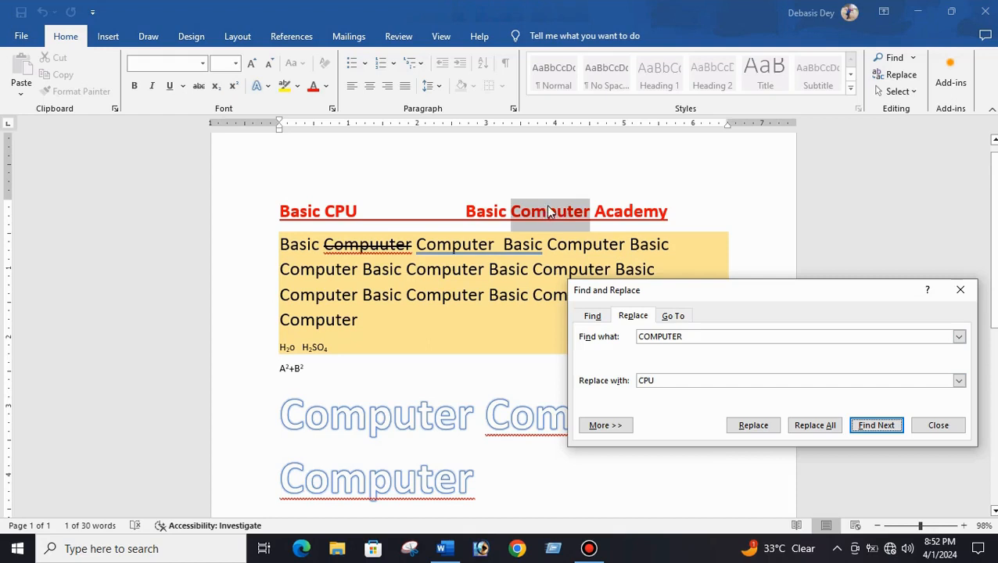
{"action": "left_click", "coordinate": [869, 430]}
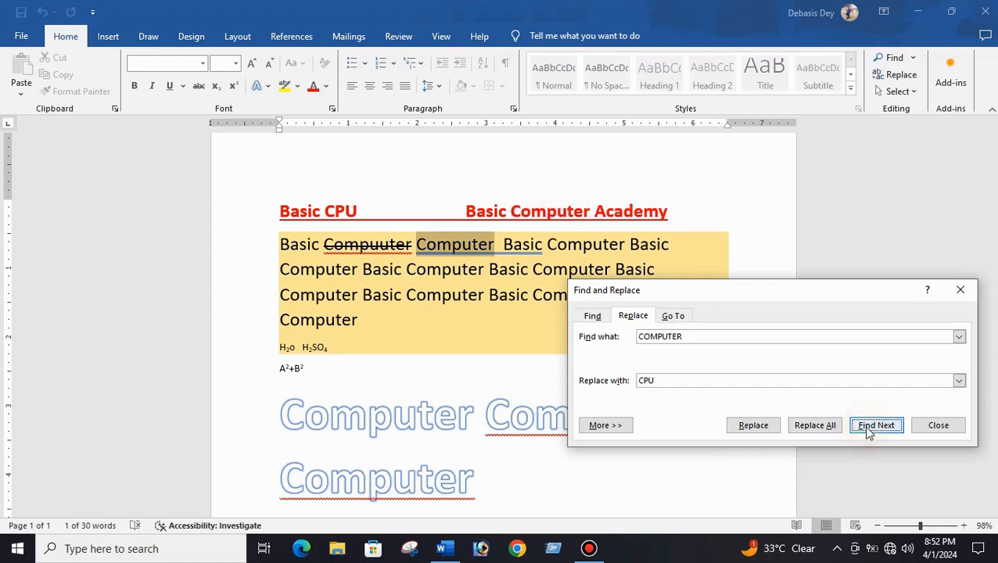
{"action": "left_click", "coordinate": [753, 428]}
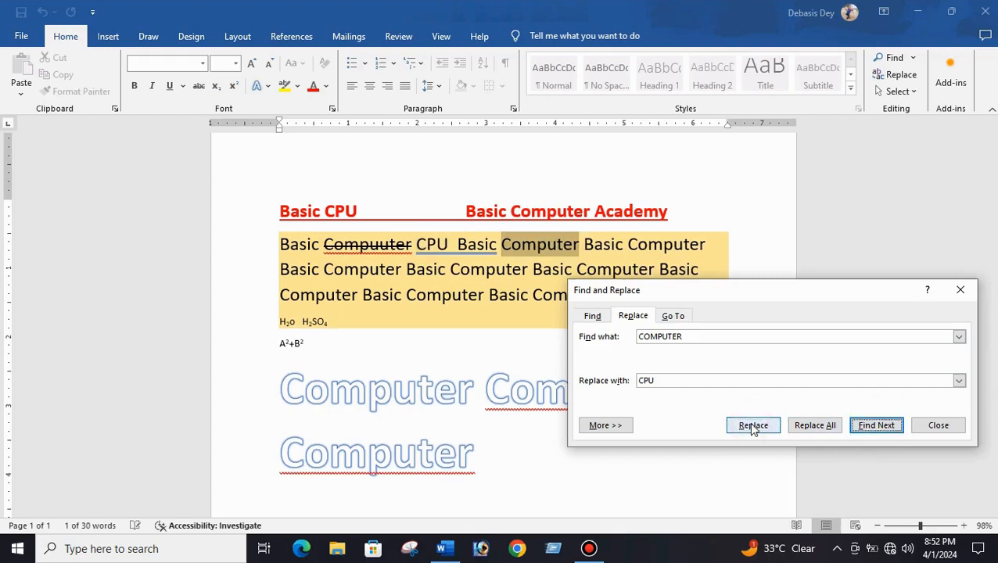
{"action": "left_click", "coordinate": [876, 427]}
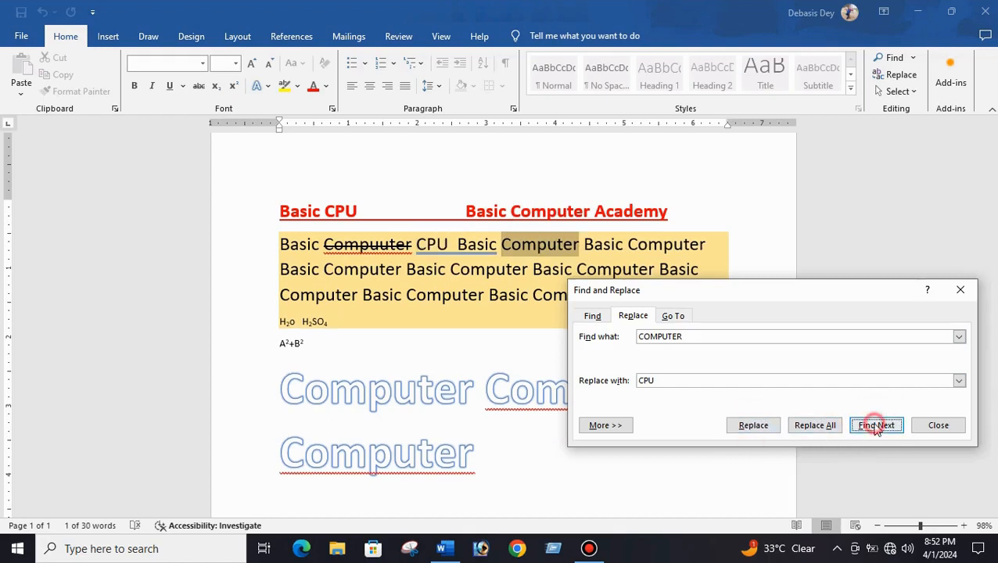
{"action": "left_click", "coordinate": [751, 428]}
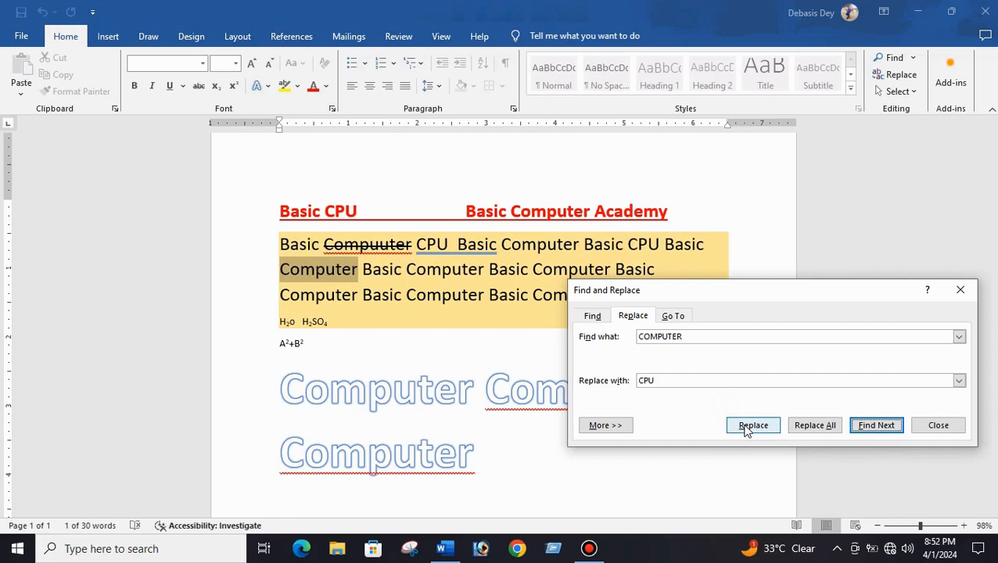
{"action": "left_click", "coordinate": [815, 428]}
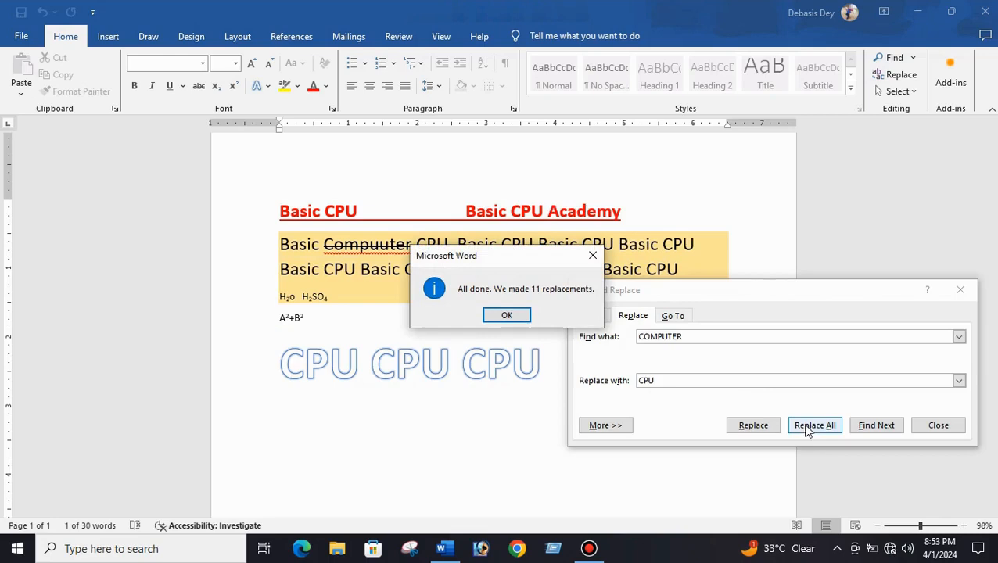
{"action": "left_click", "coordinate": [494, 314]}
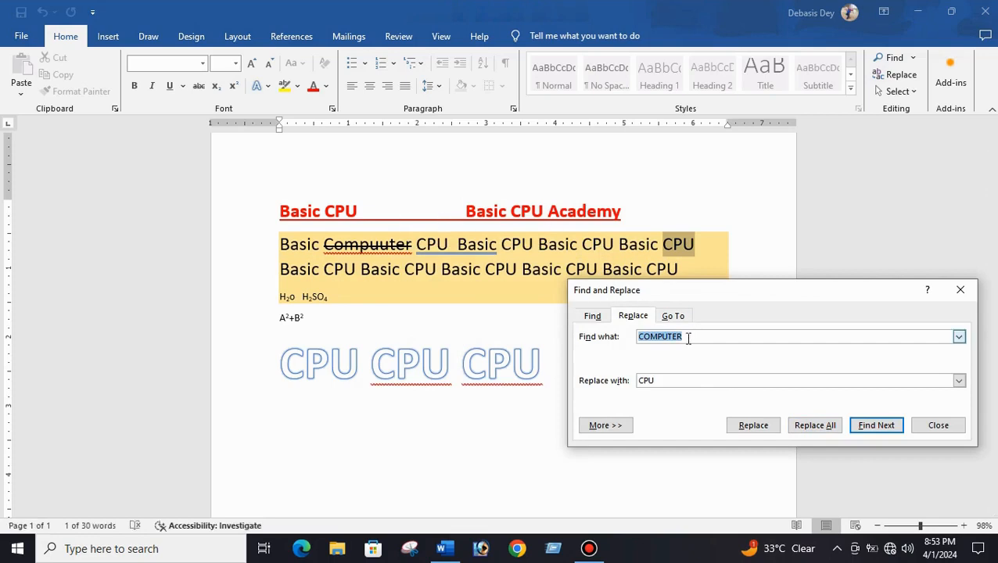
- Replace all occurrences of CPU with COMPUTER and close the Find and Replace dialog
{"action": "left_click_drag", "start_coordinate": [688, 338], "coordinate": [630, 340]}
{"action": "type", "text": "CPU"}
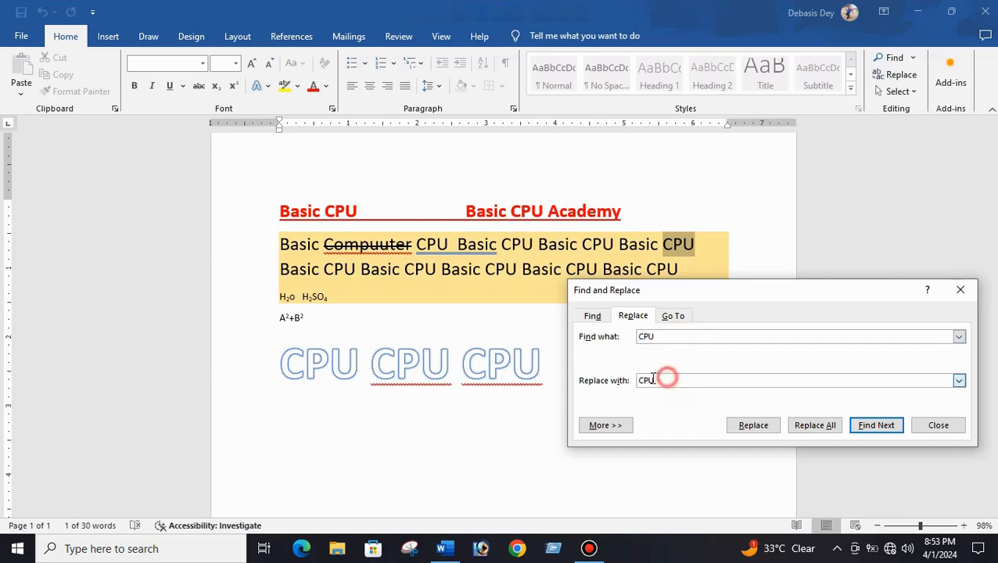
{"action": "left_click_drag", "start_coordinate": [666, 376], "coordinate": [623, 385]}
{"action": "type", "text": "C"}
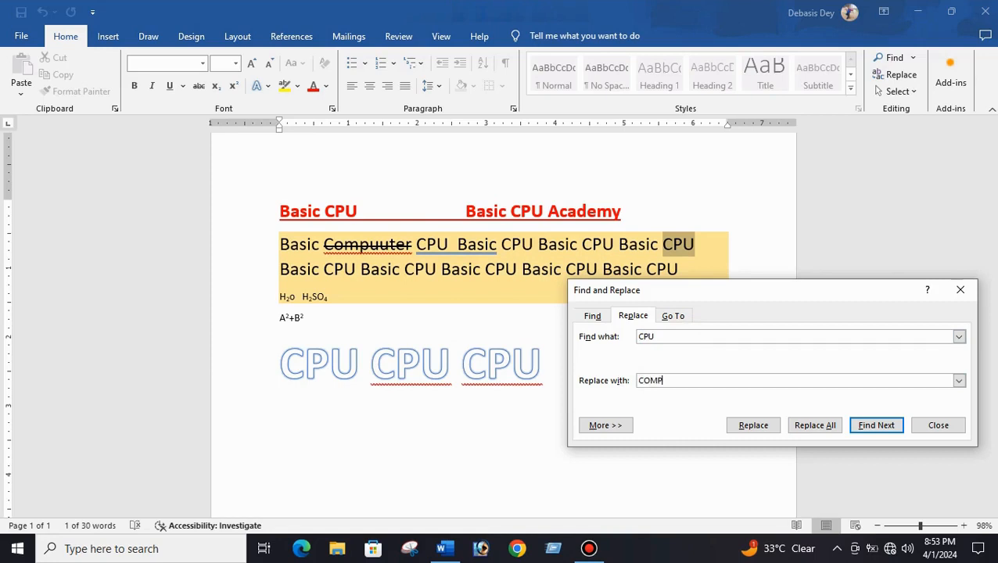
{"action": "type", "text": "OMPUTER"}
{"action": "left_click", "coordinate": [795, 426]}
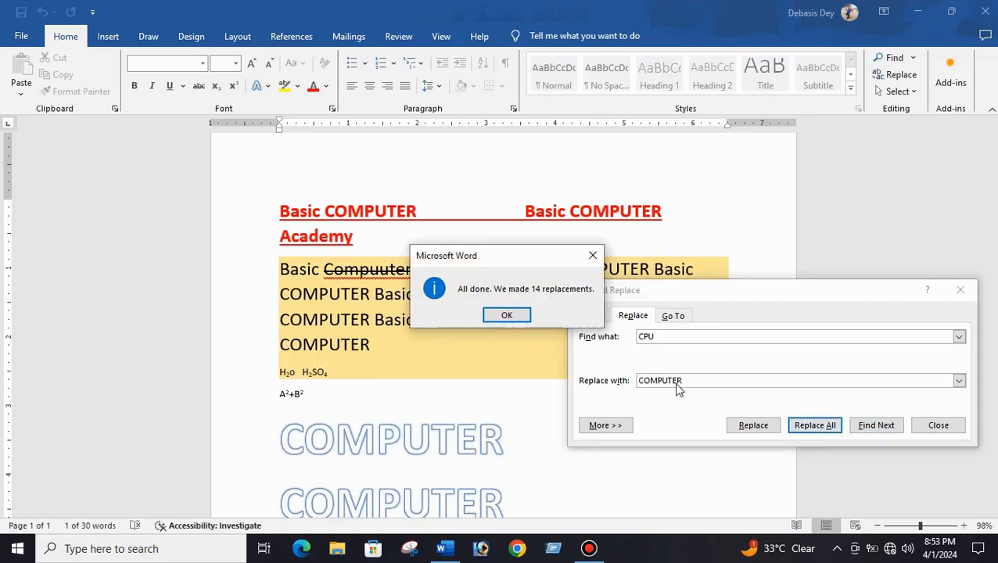
{"action": "left_click", "coordinate": [513, 315]}
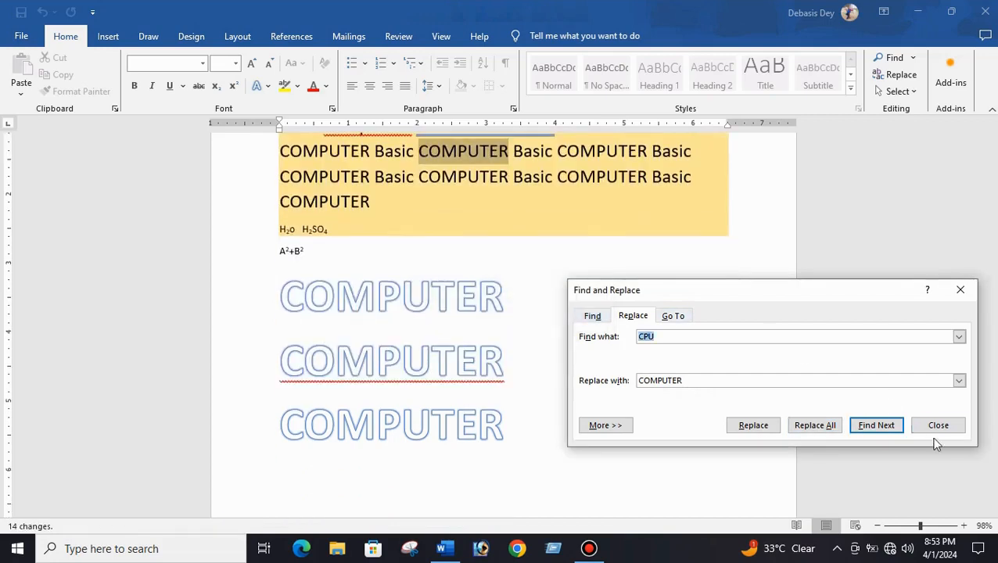
{"action": "left_click", "coordinate": [937, 425]}
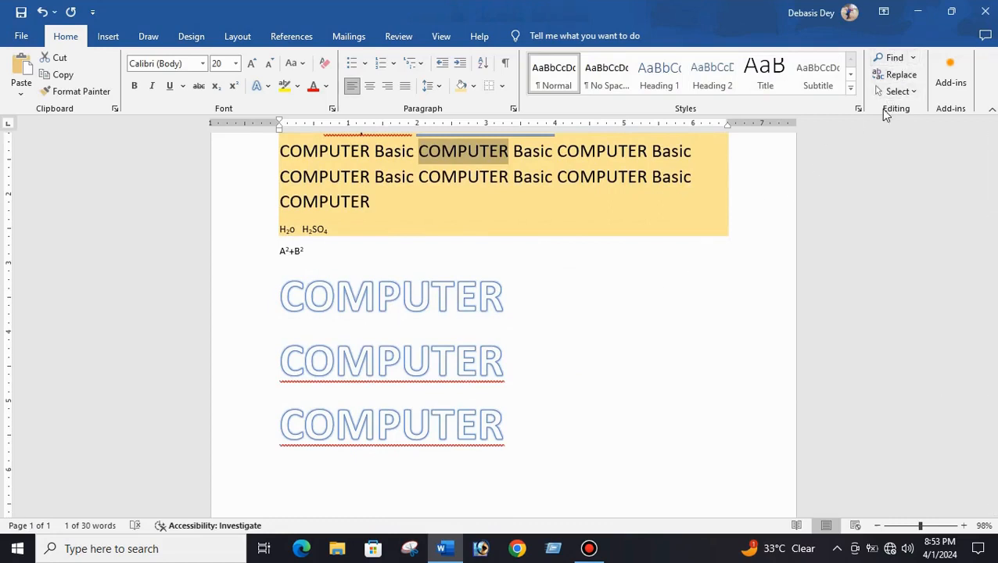
{"action": "left_click", "coordinate": [529, 384]}
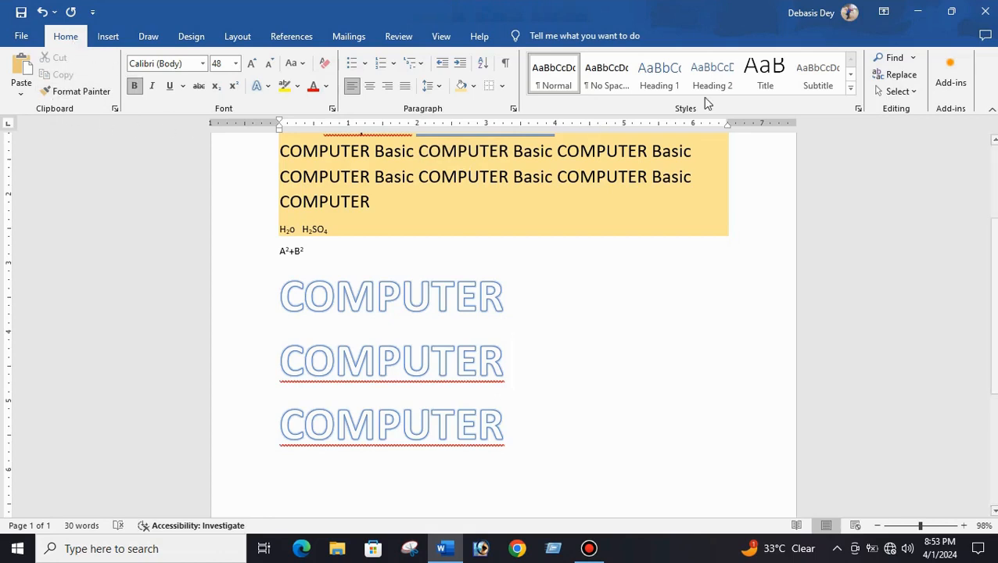
{"action": "left_click", "coordinate": [816, 96]}
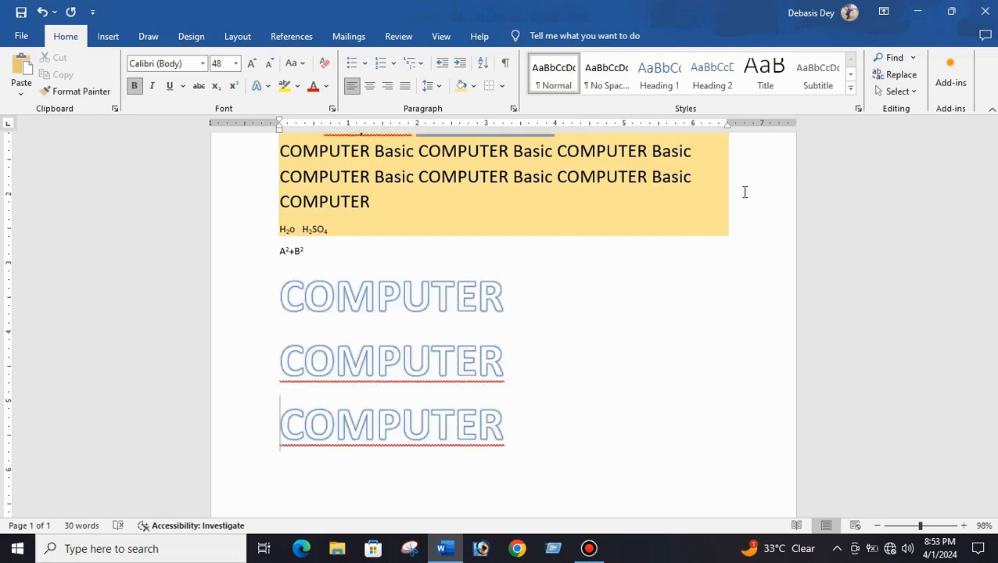
{"action": "scroll", "coordinate": [683, 328], "scroll_direction": "up", "scroll_amount": 4}
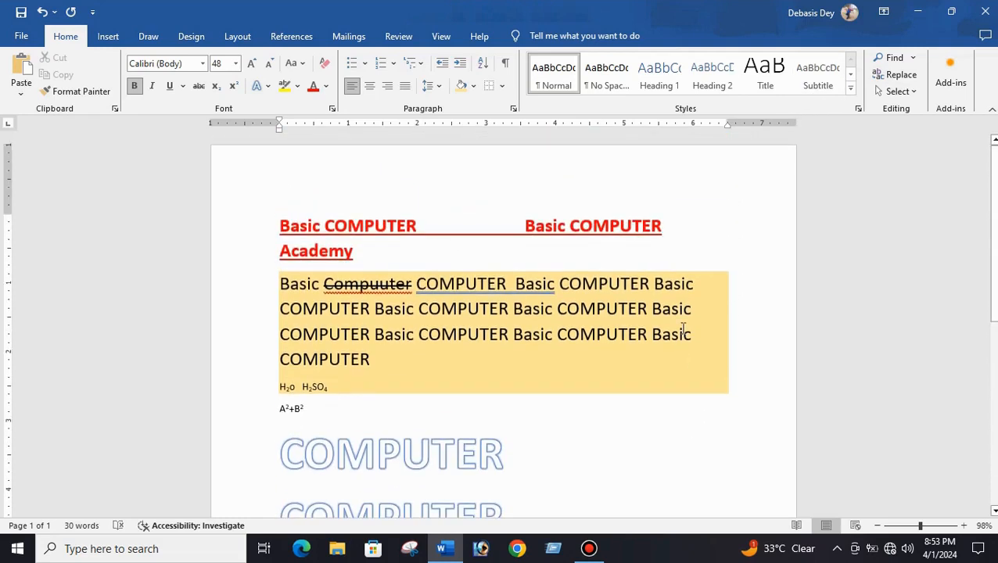